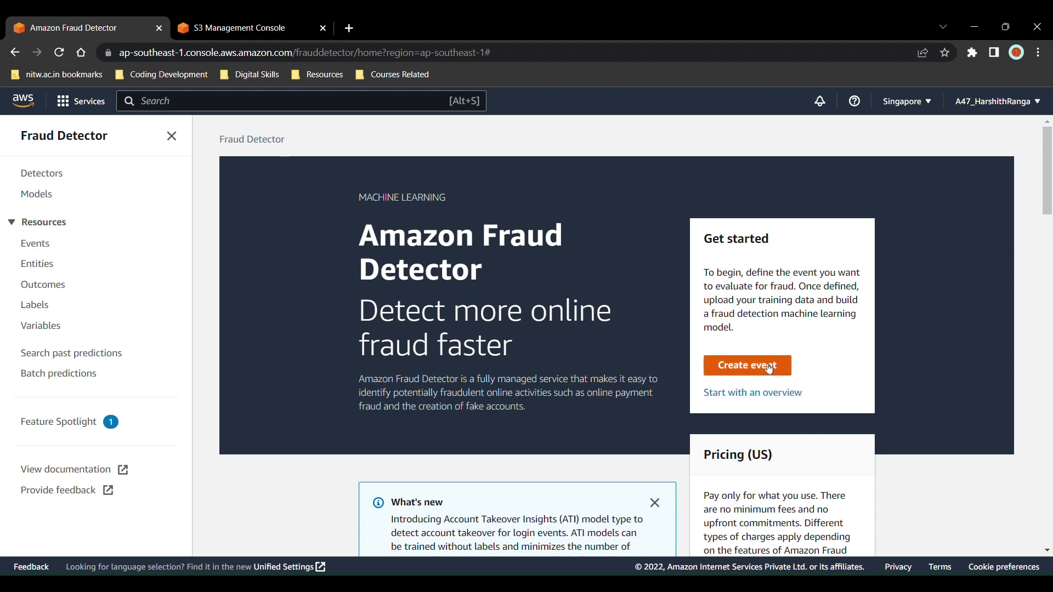
Start a new event type and name it with the fd prefix, the owner's first name and the demo suffix.
click(768, 366)
click(236, 361)
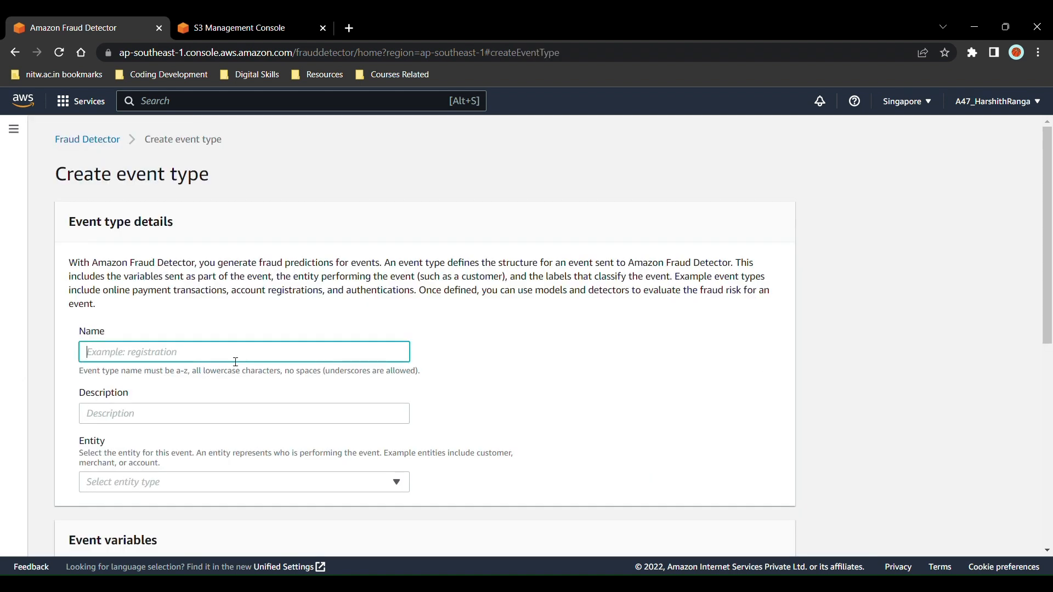
text(fd_harshith_demo)
Create a new entity named sample_customer for the event type.
click(214, 481)
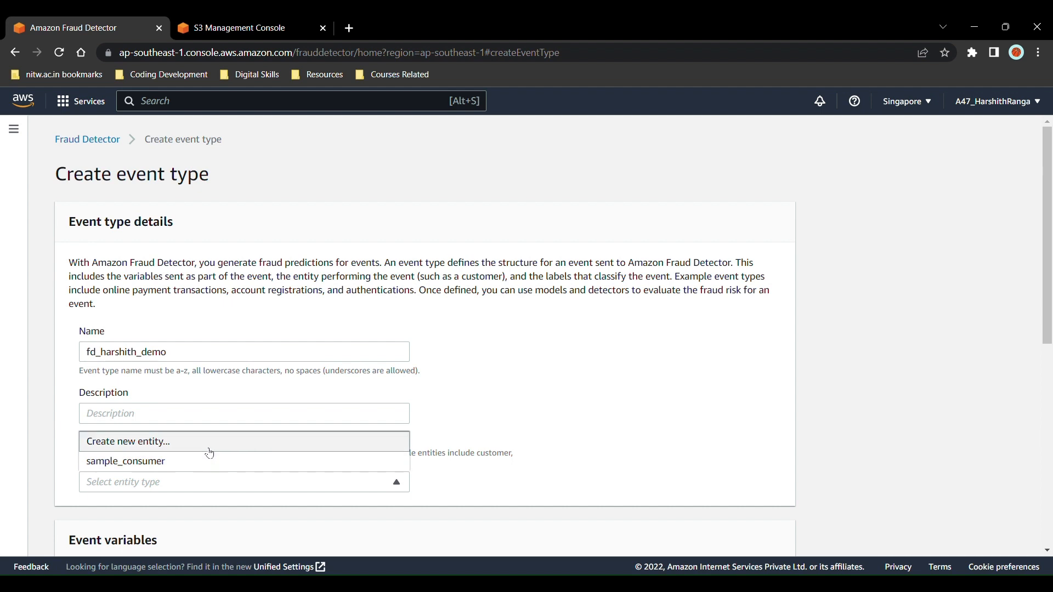
click(210, 452)
click(456, 343)
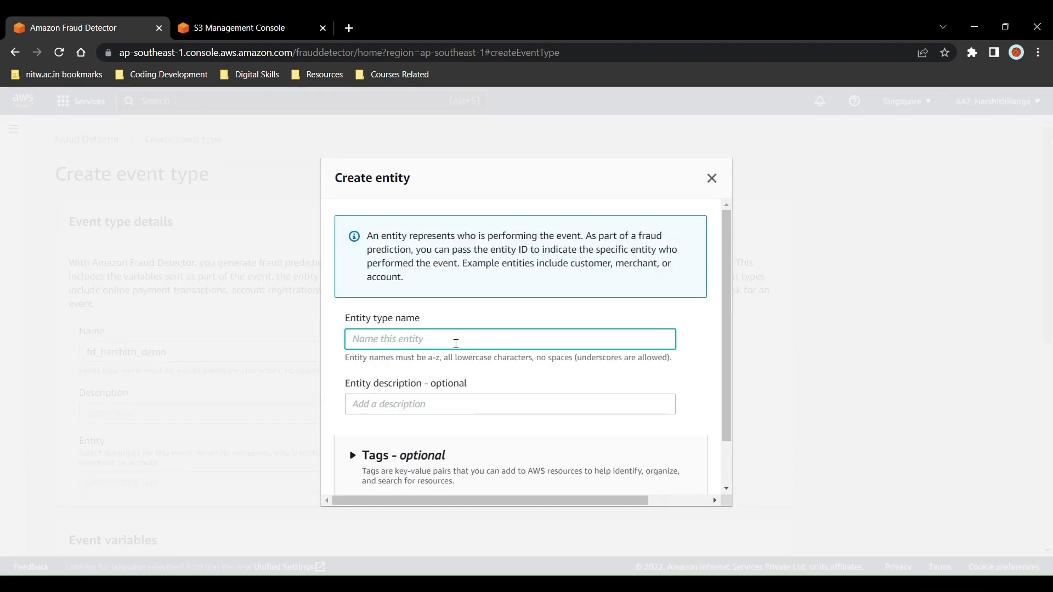
text(sample_customer)
scroll(439, 462, down, 2)
scroll(435, 477, up, 2)
scroll(466, 456, down, 2)
click(636, 470)
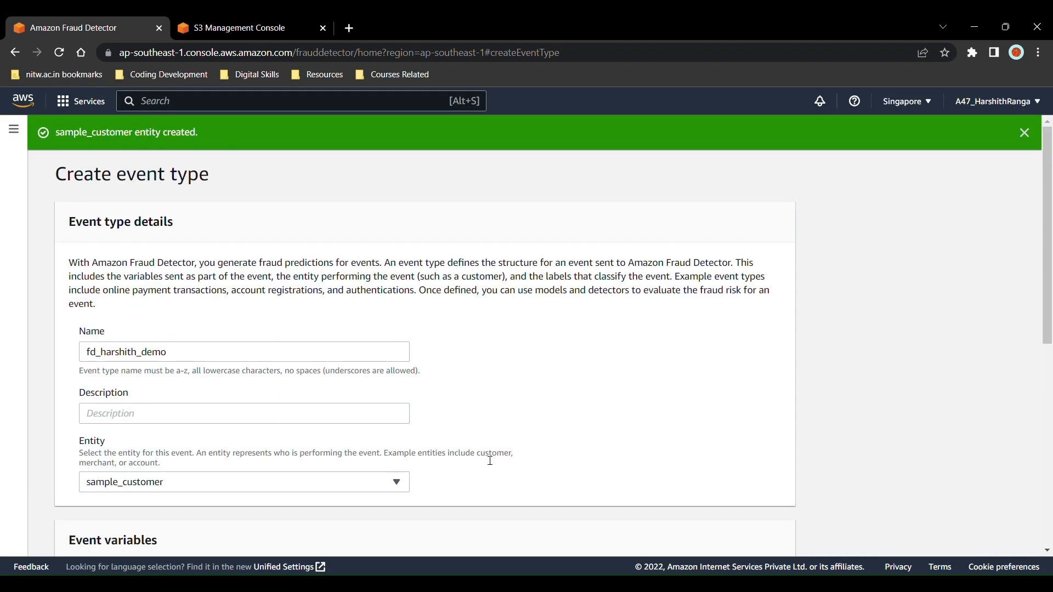
Define the event's variables by selecting them from a training dataset.
scroll(489, 461, down, 3)
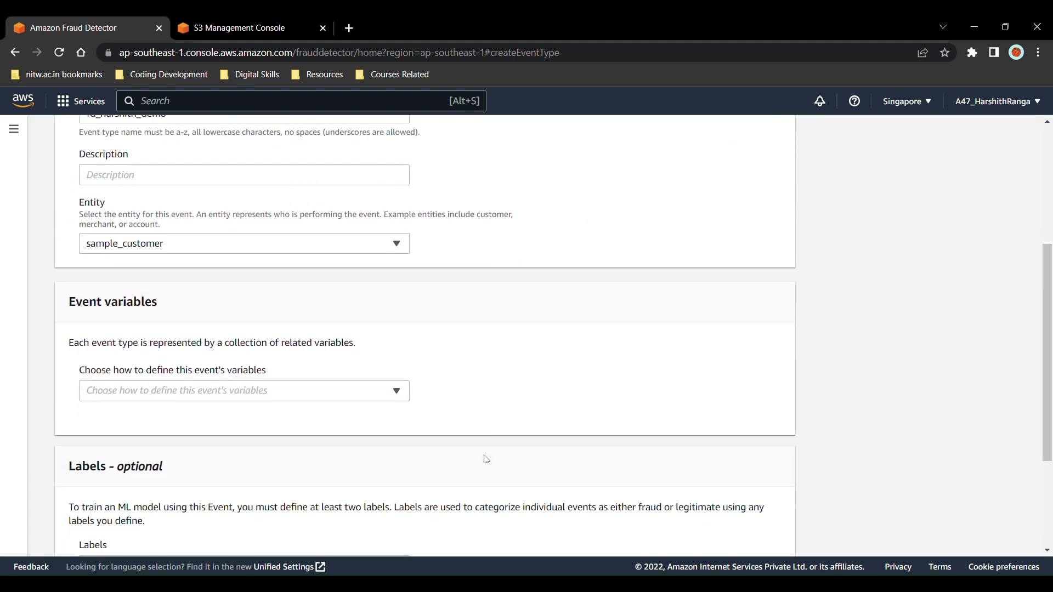
click(347, 347)
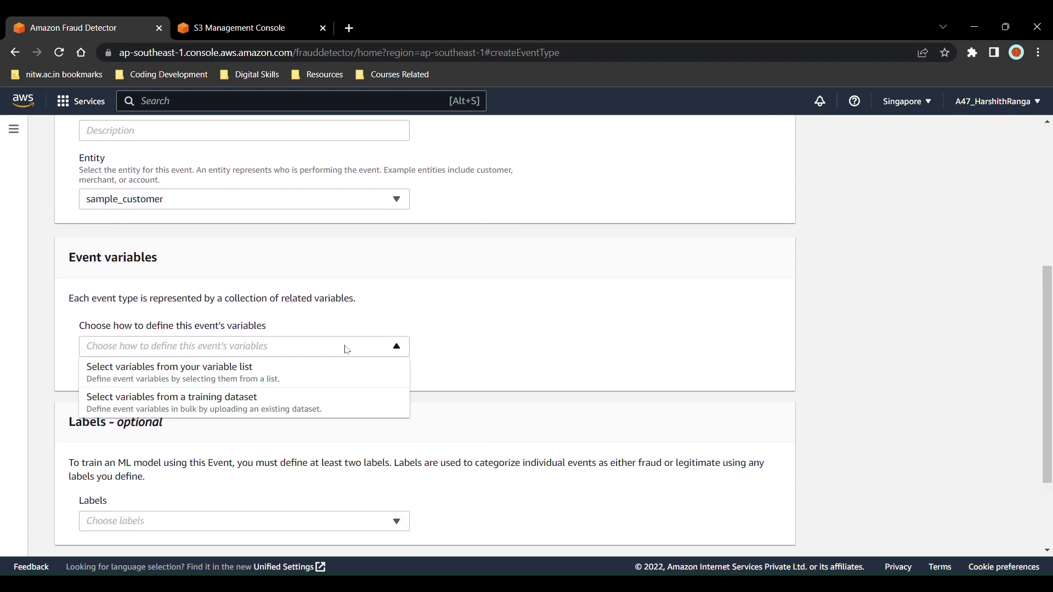
click(309, 404)
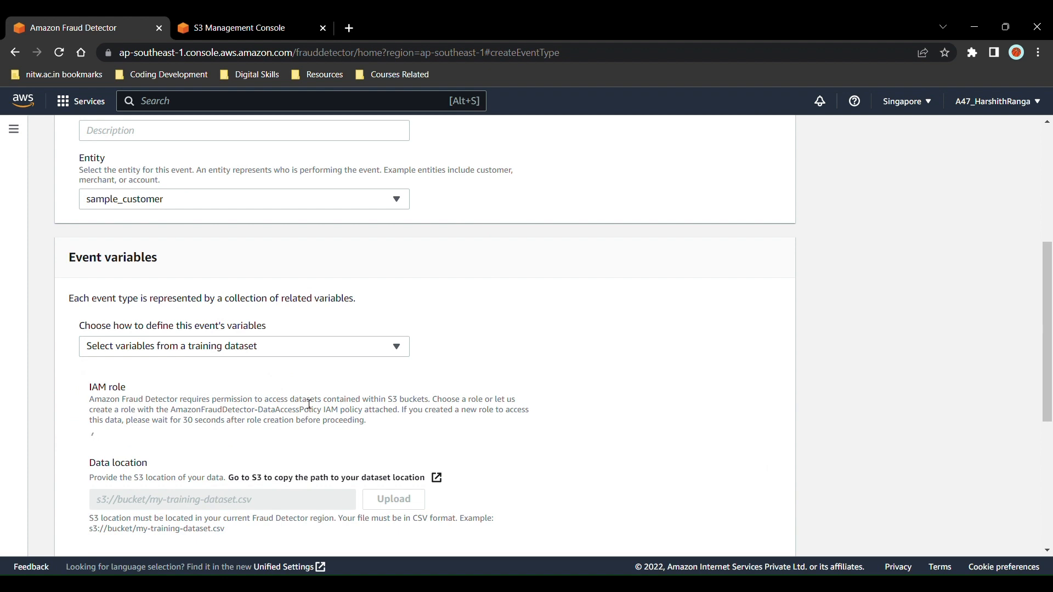
Start creating a new IAM role for access to the training dataset.
scroll(309, 404, down, 1)
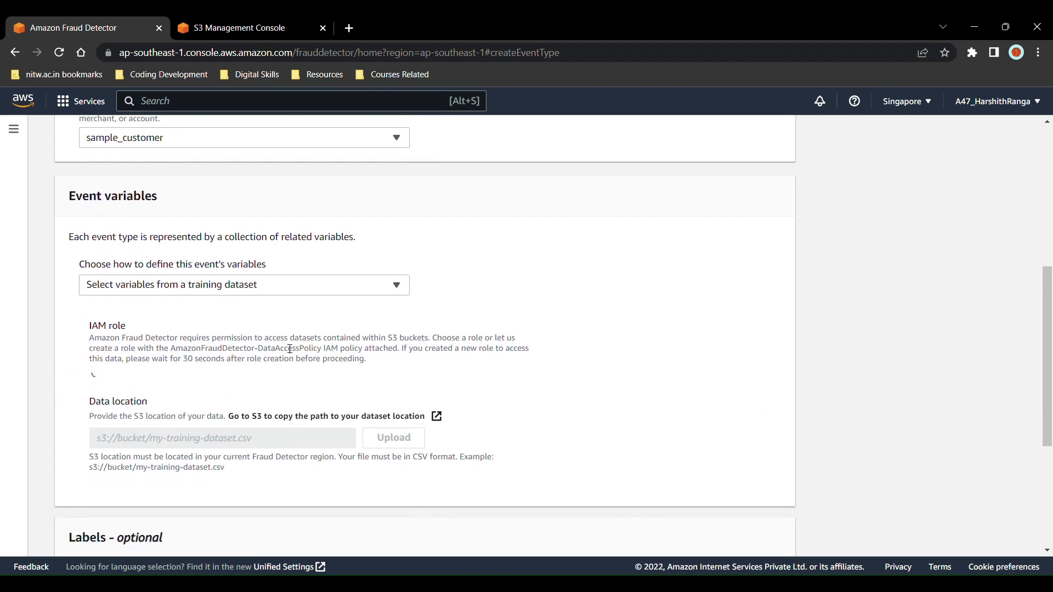
scroll(333, 327, down, 1)
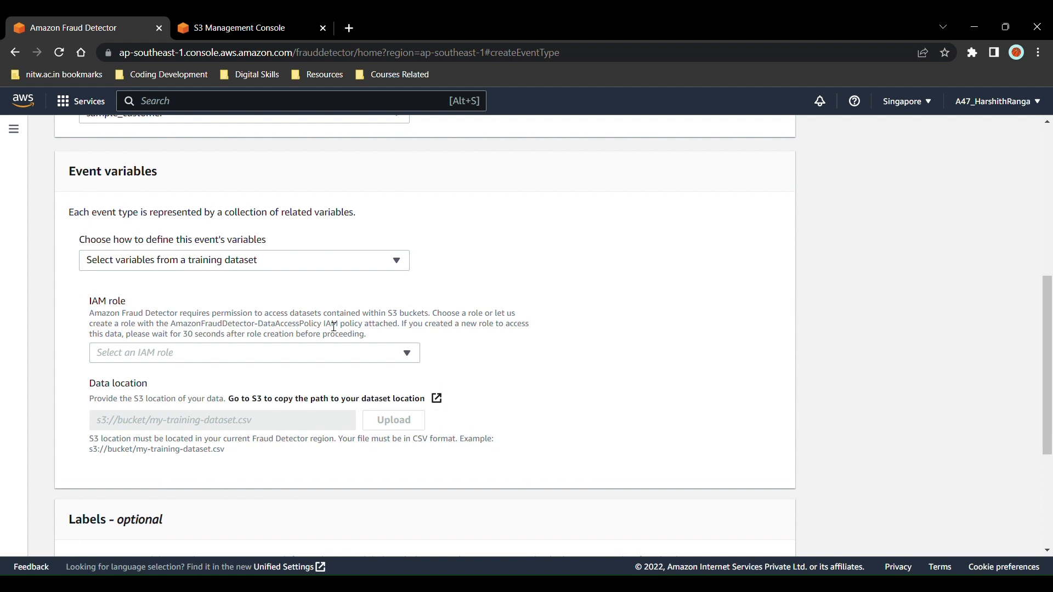
click(339, 353)
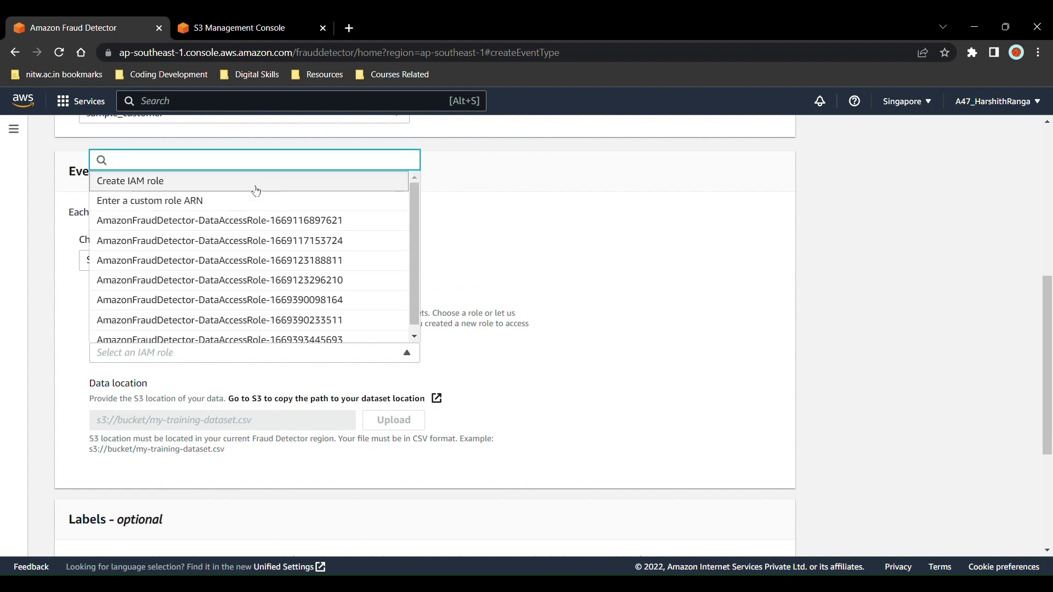
click(229, 190)
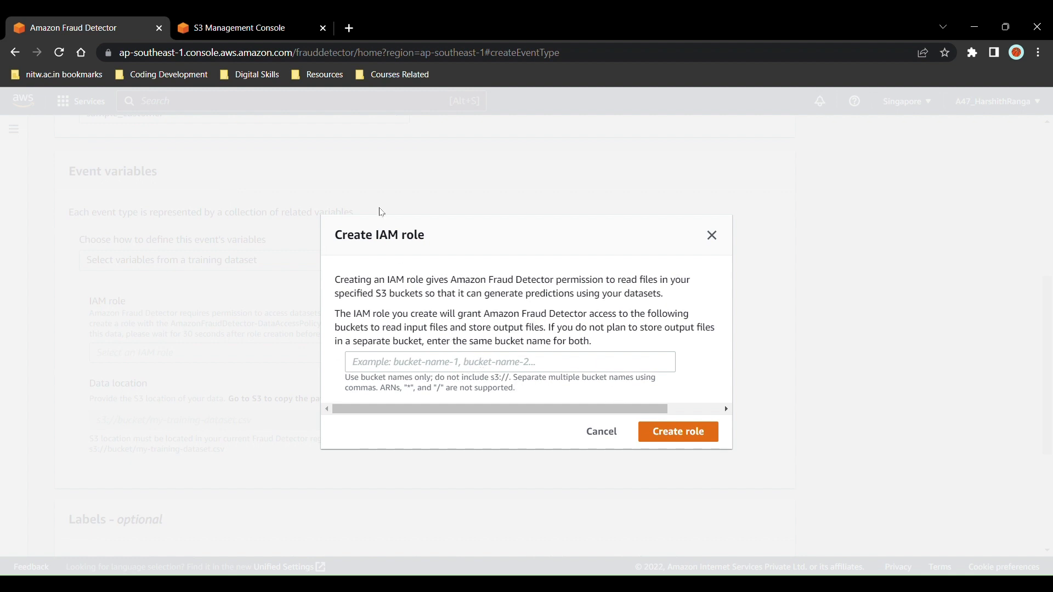
Switch to the S3 console and start a new bucket named fdbucket.
click(268, 36)
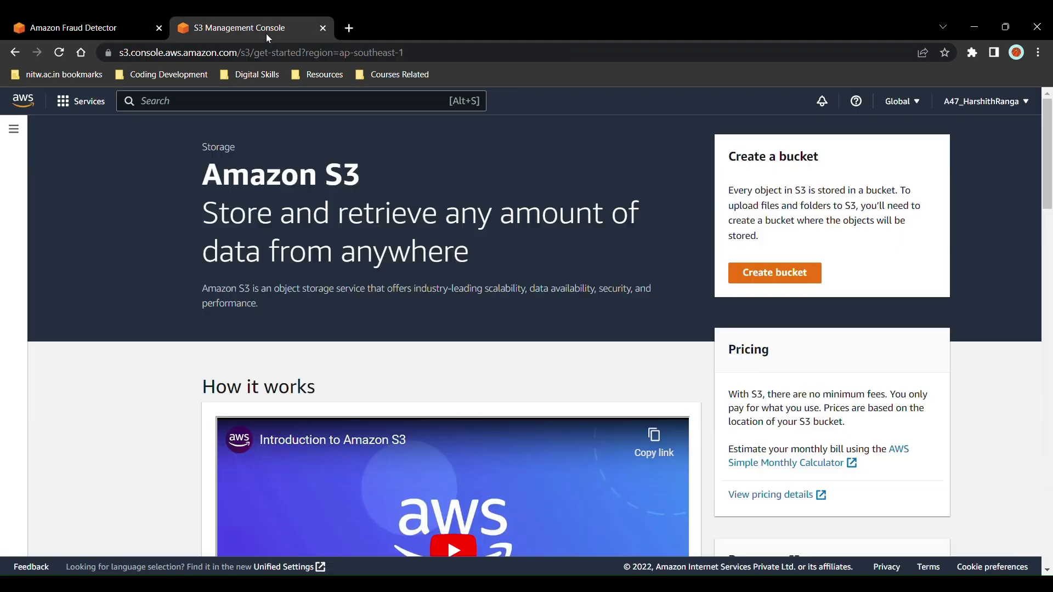
click(756, 278)
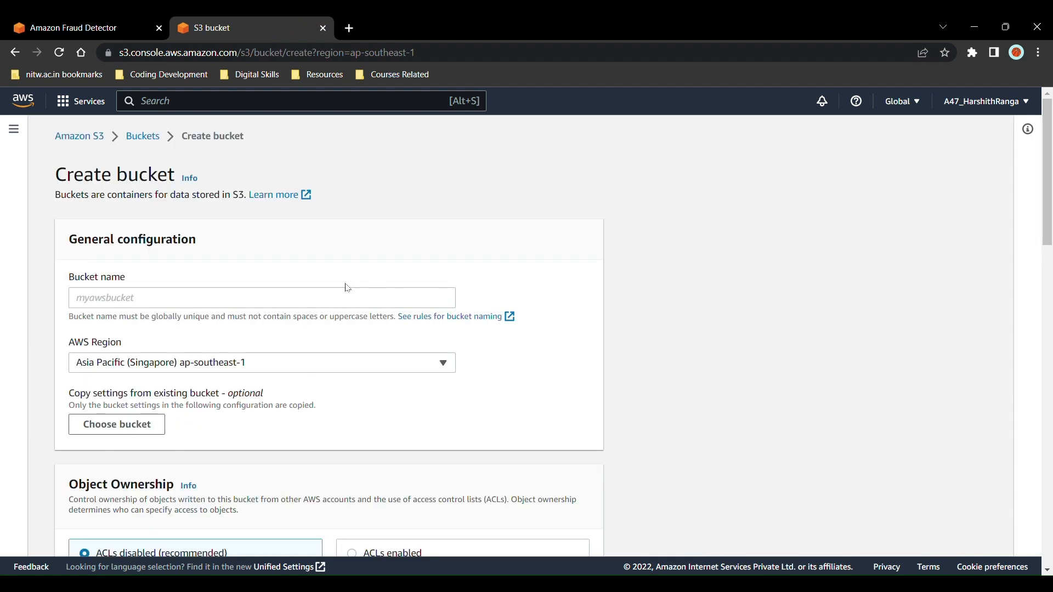
click(333, 299)
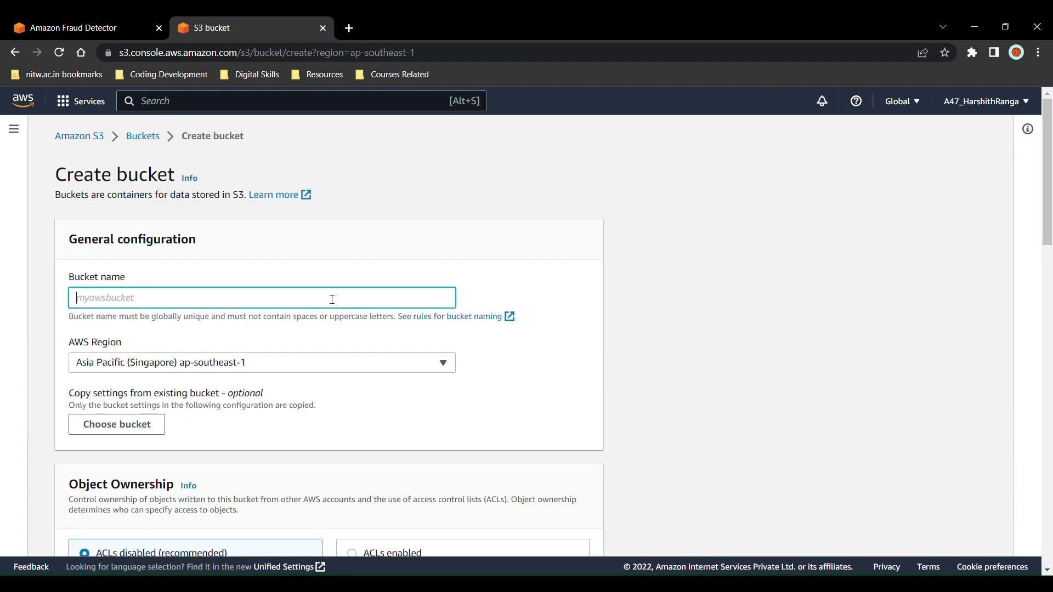
text(fdbucket)
Turn off Block all public access, acknowledge the public access warning and create the bucket.
scroll(250, 421, down, 5)
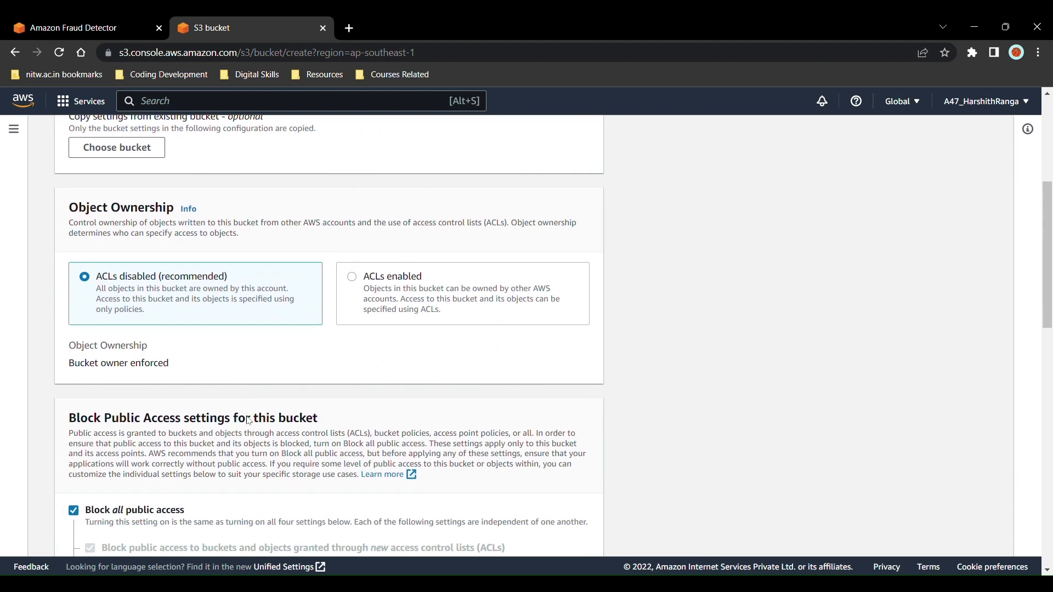
scroll(250, 421, down, 5)
click(75, 246)
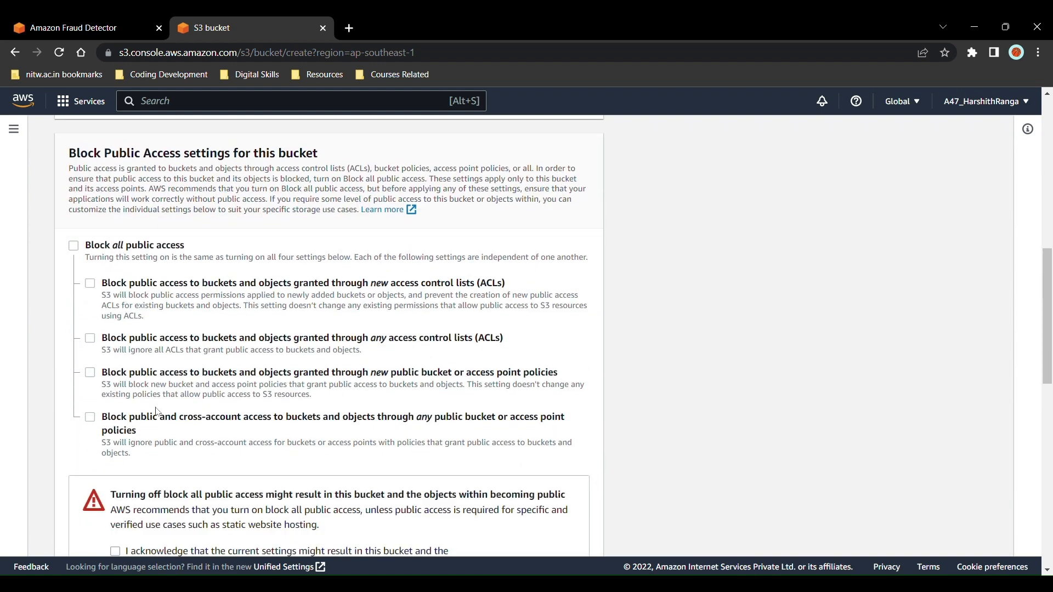
scroll(157, 411, down, 2)
click(117, 464)
scroll(122, 467, down, 4)
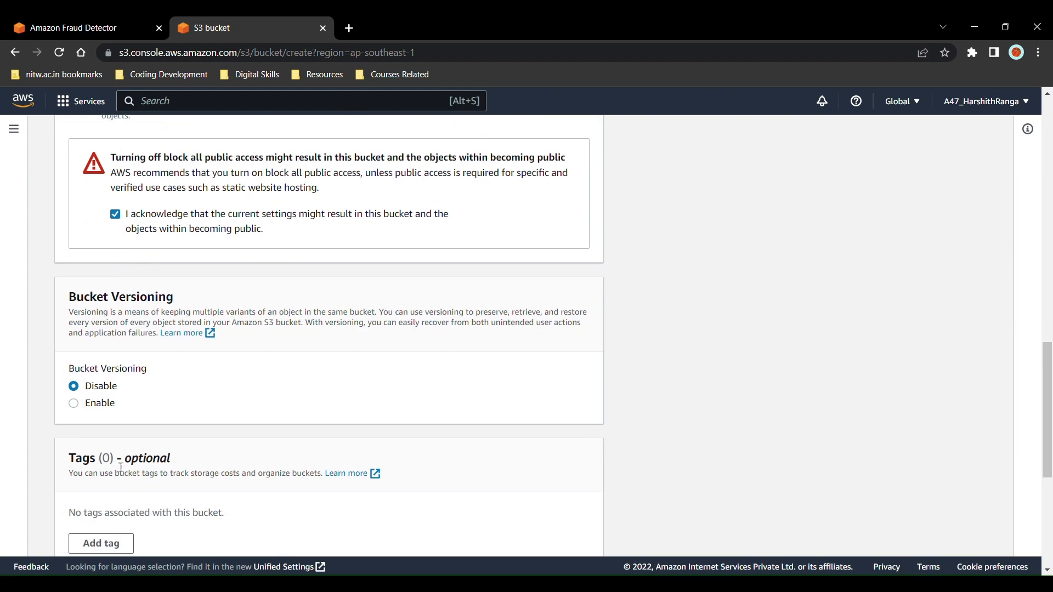
scroll(122, 467, down, 6)
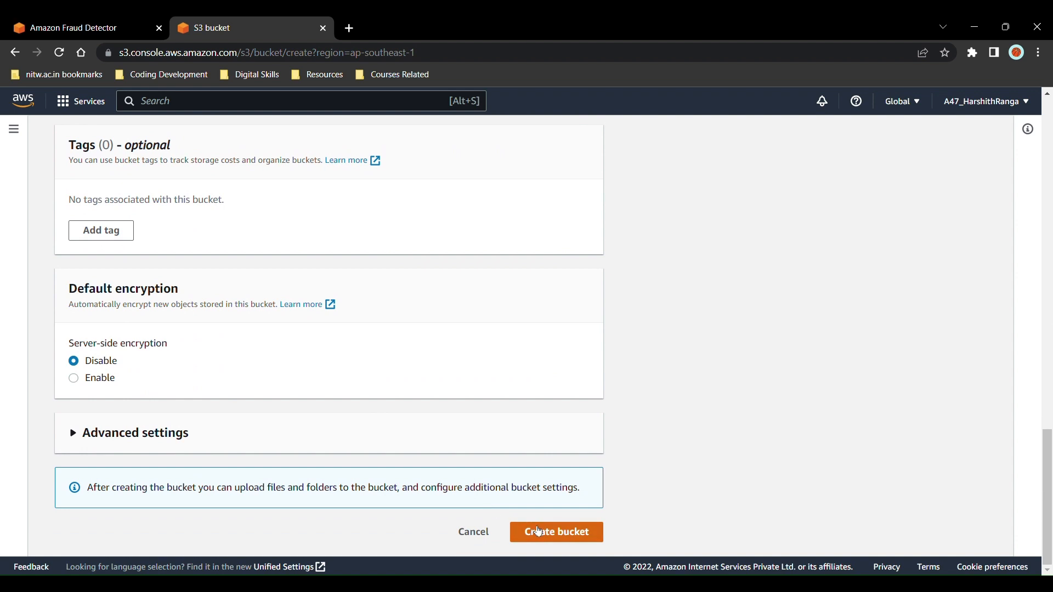
click(539, 532)
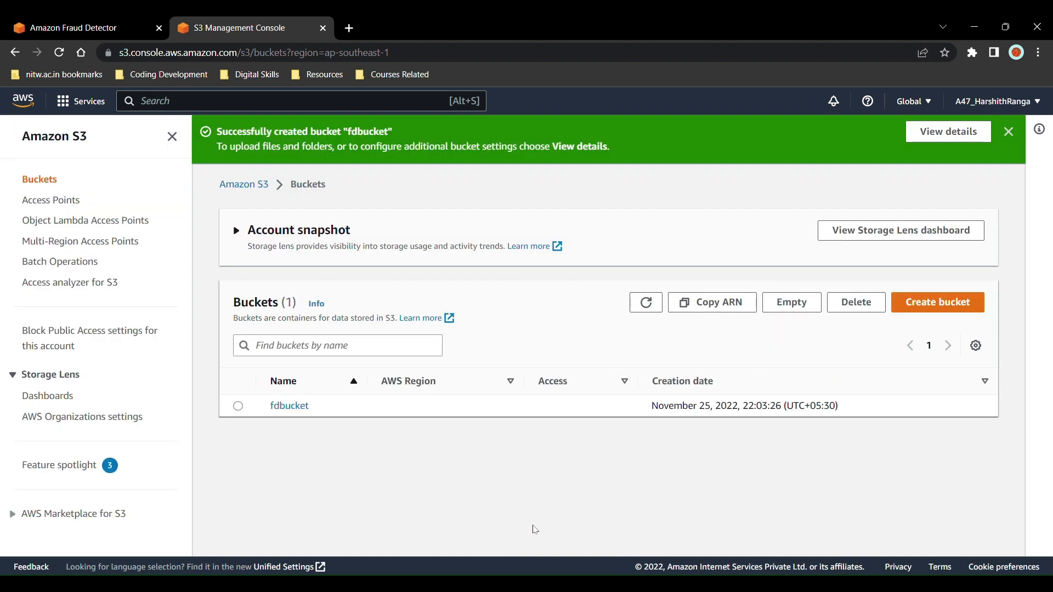
Open fdbucket and start an upload into it.
click(291, 406)
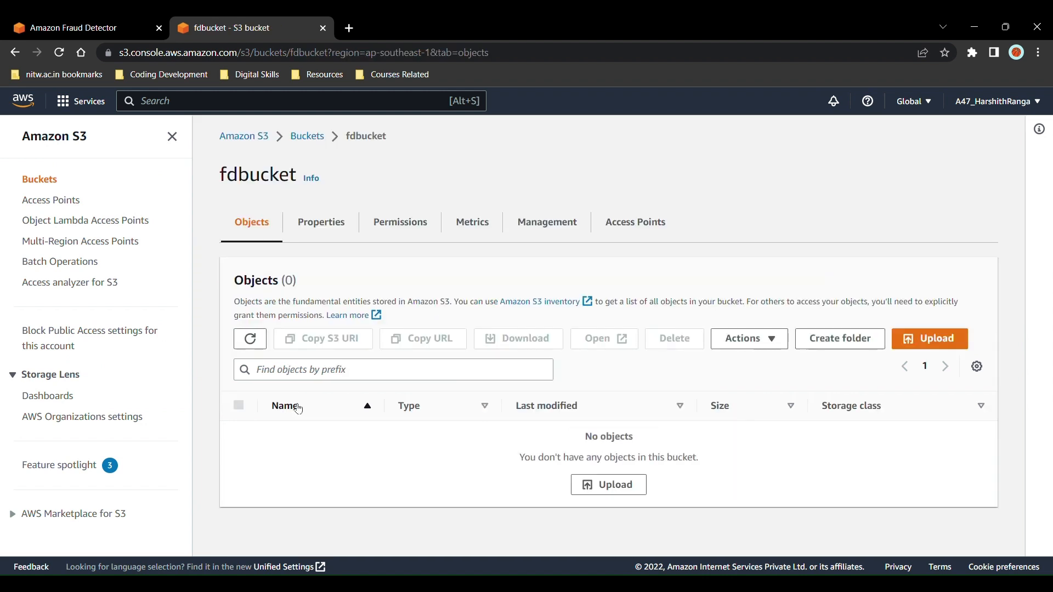
click(600, 485)
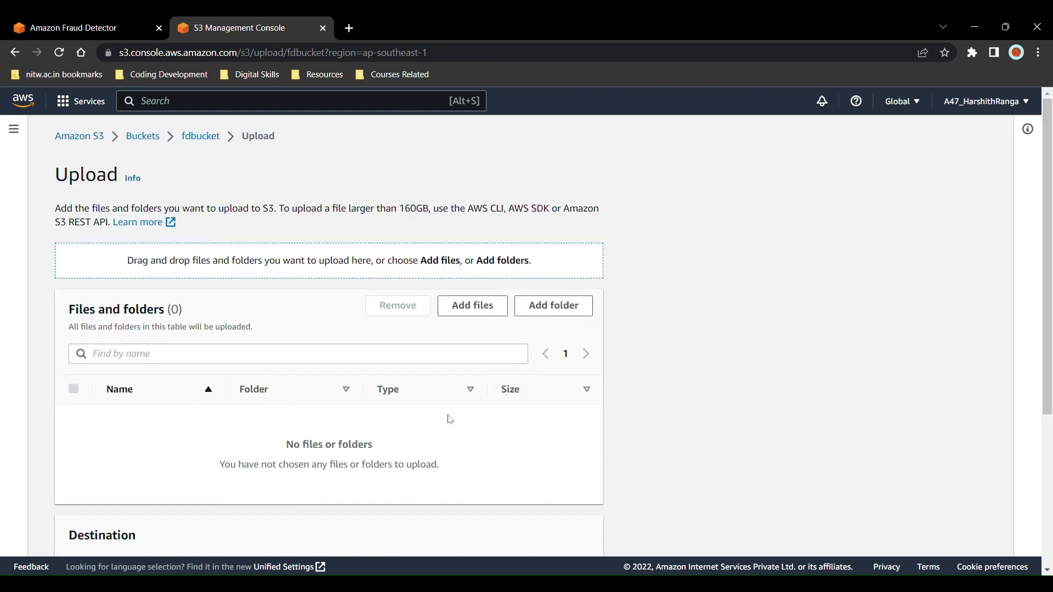
View the raw registration_data_20K_full.csv from the data folder of the aws-samples/aws-fraud-detector-samples GitHub repository, and close it again.
key(ctrl+t)
text(aws)
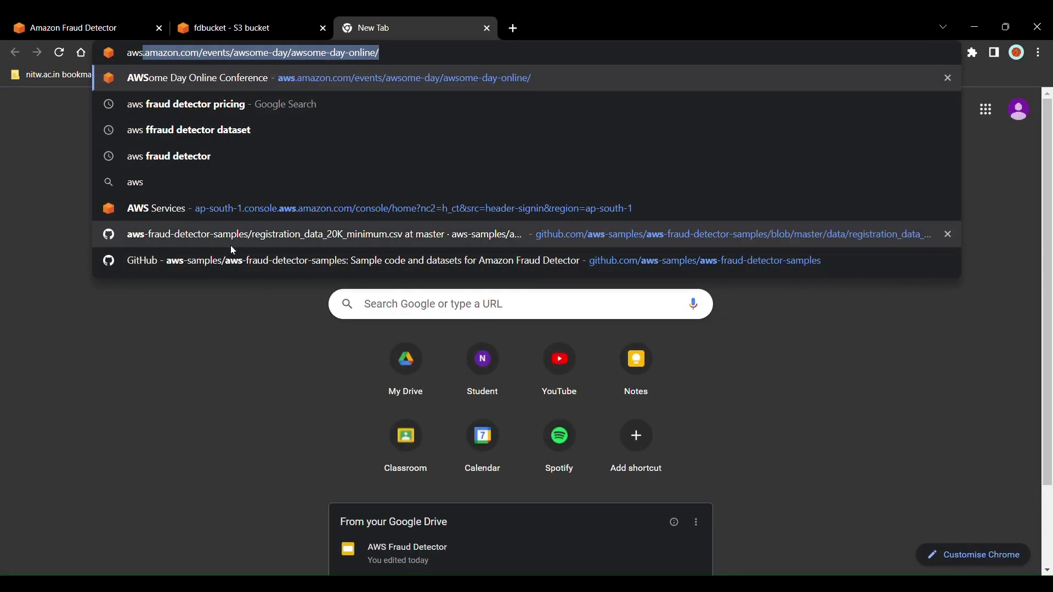
click(229, 252)
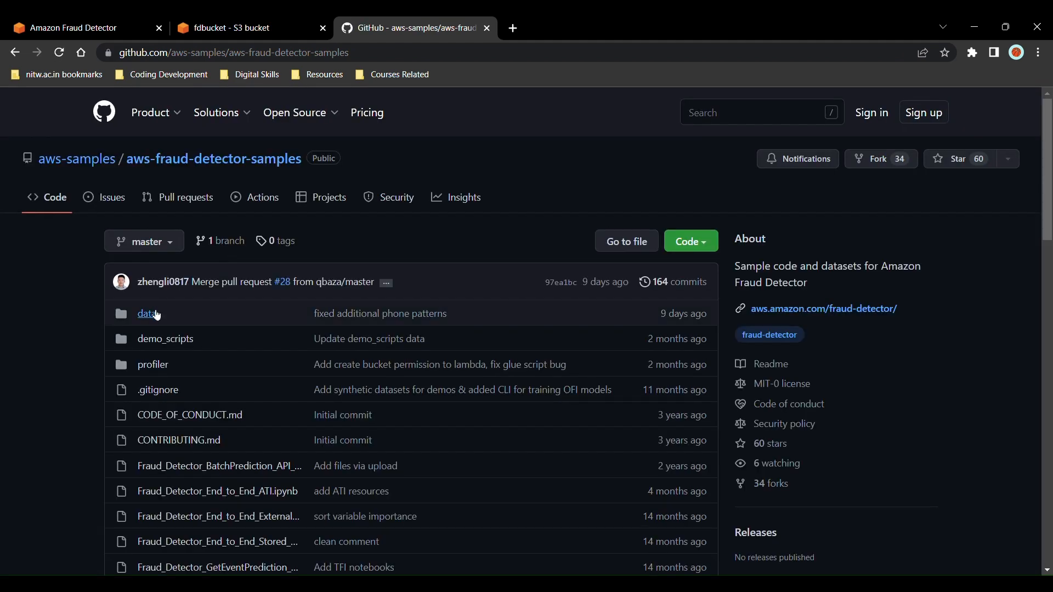
click(147, 315)
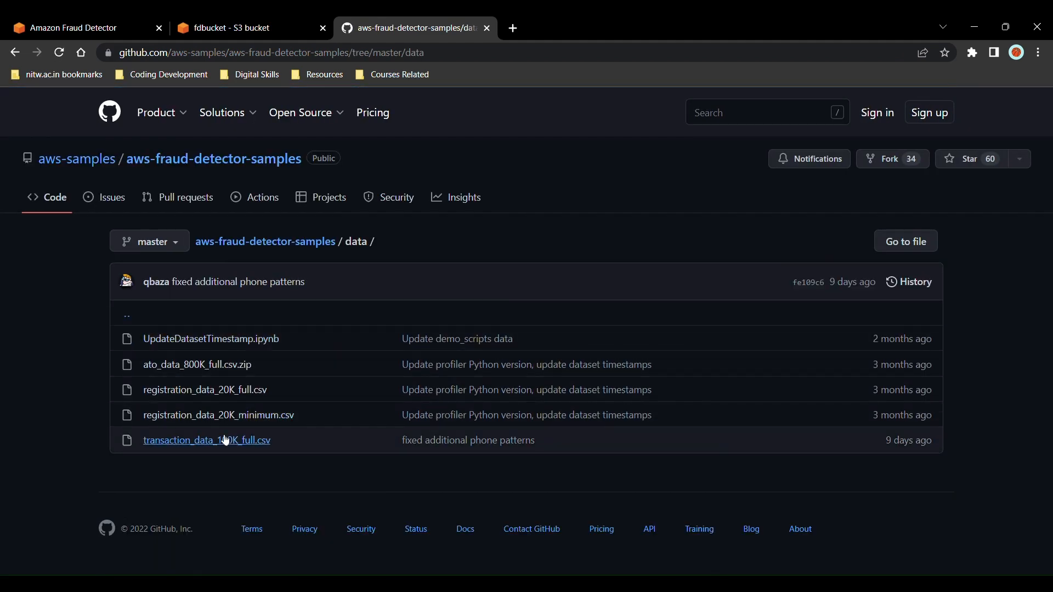
click(206, 390)
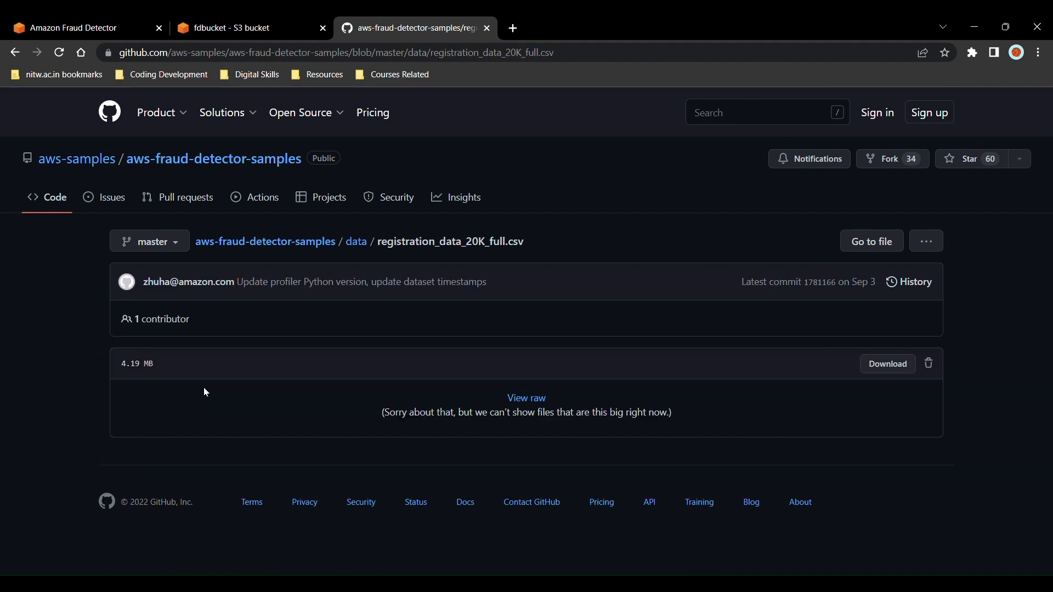
click(519, 401)
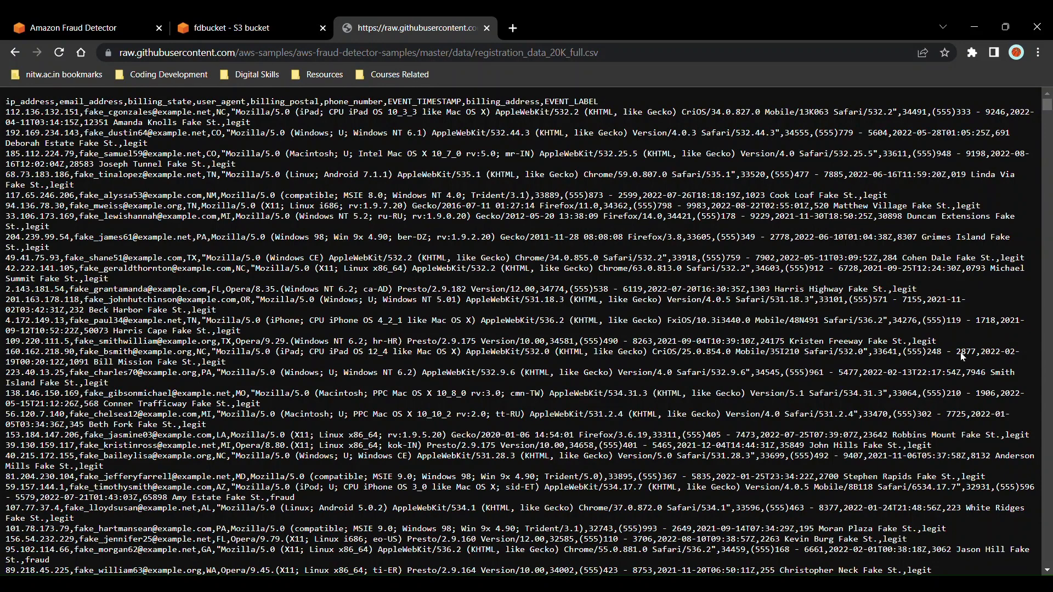
key(ctrl+w)
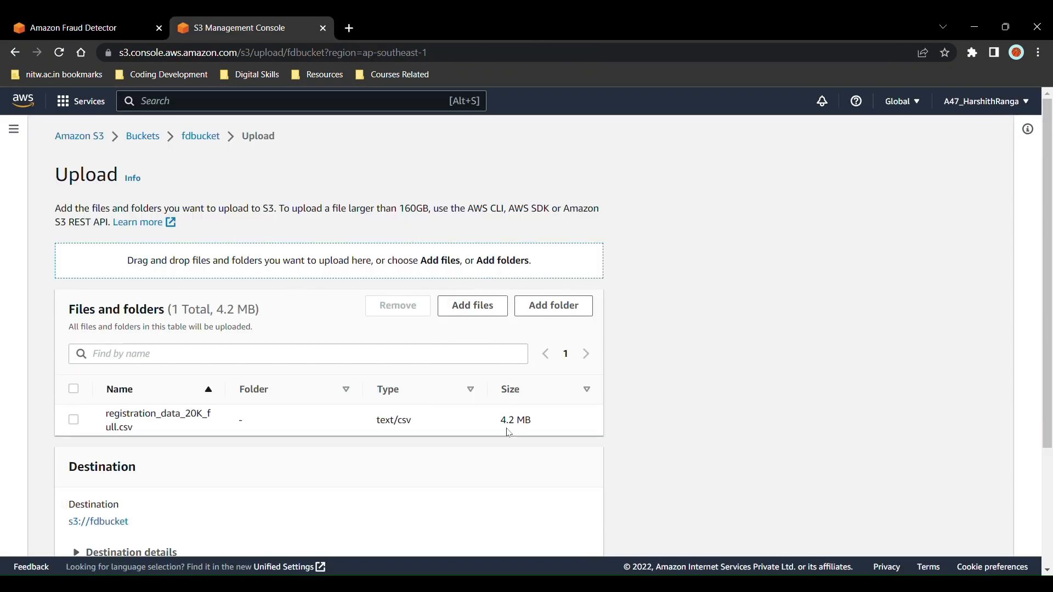
Upload registration_data_20K_full.csv to fdbucket and close the upload status page.
scroll(508, 433, down, 3)
scroll(507, 431, down, 1)
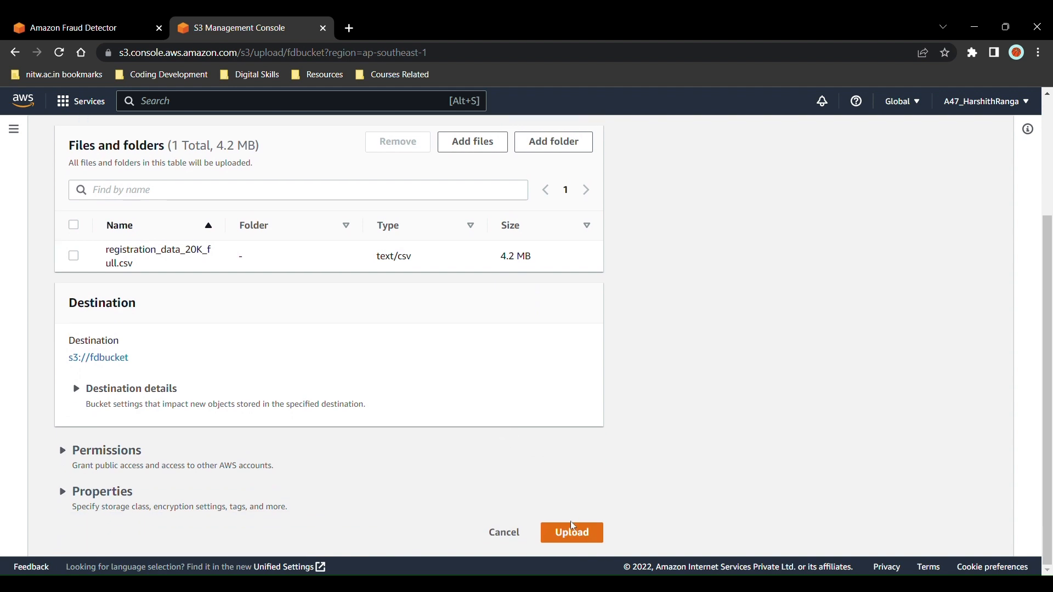
click(576, 535)
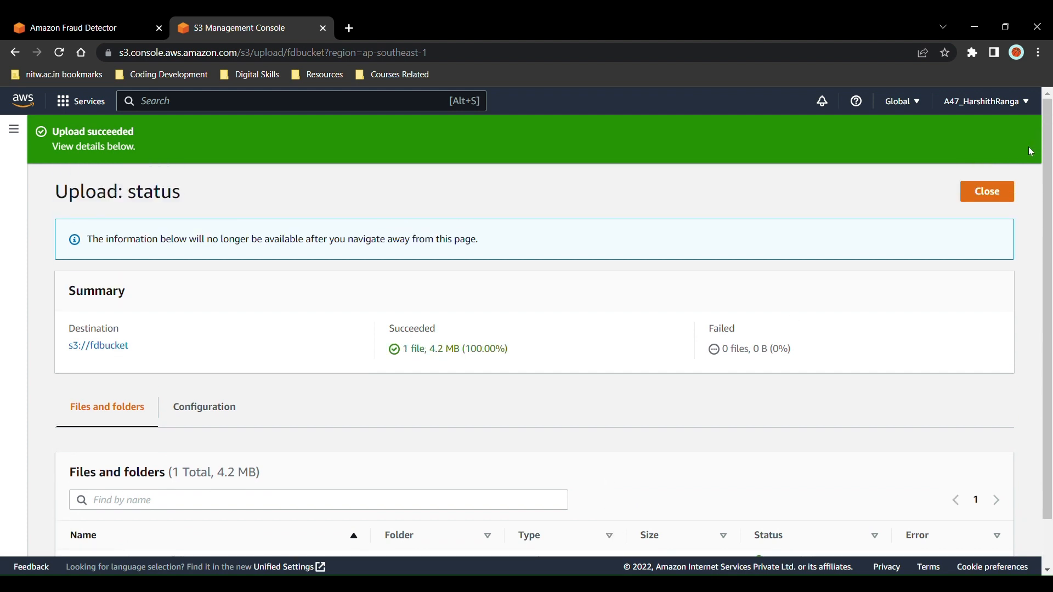
click(1009, 192)
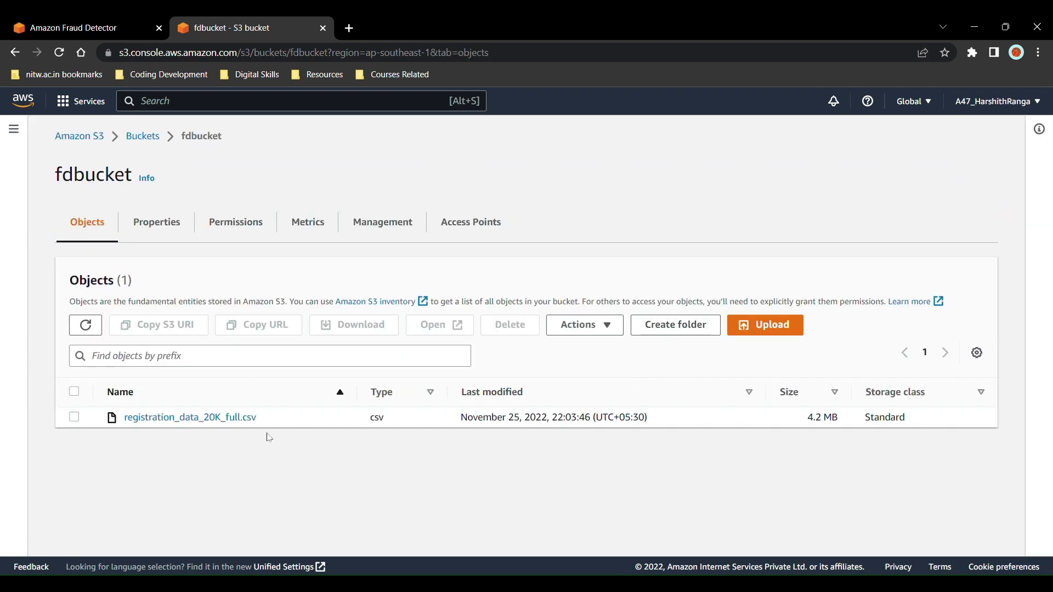
Open the uploaded registration_data_20K_full.csv and look through its object properties.
click(249, 419)
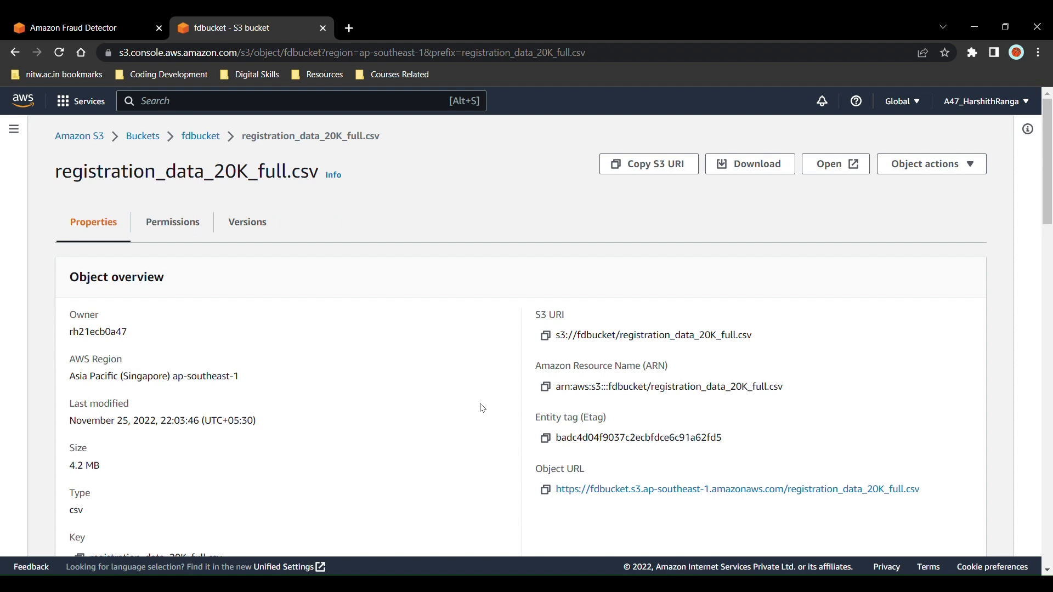
scroll(470, 407, down, 4)
scroll(473, 408, up, 4)
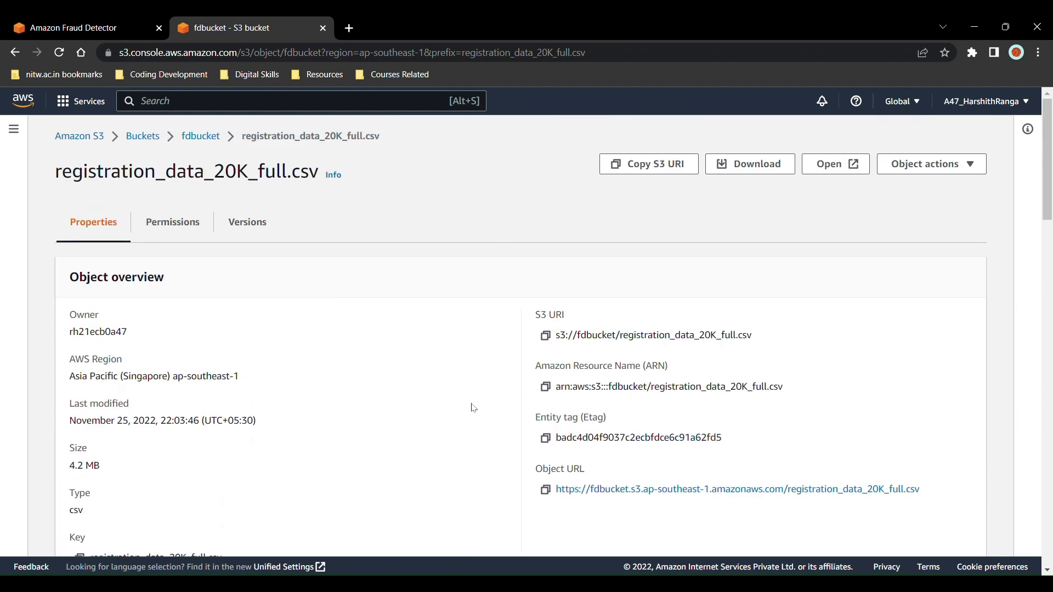
Copy the bucket name from the object's S3 URI and create the Fraud Detector IAM role with access to fdbucket.
click(85, 29)
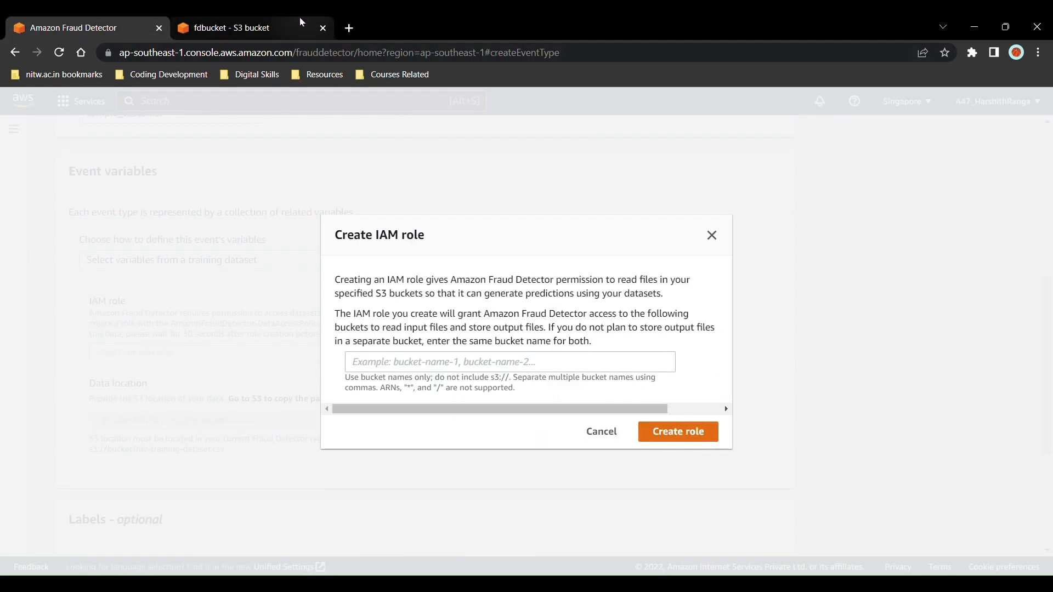
click(273, 21)
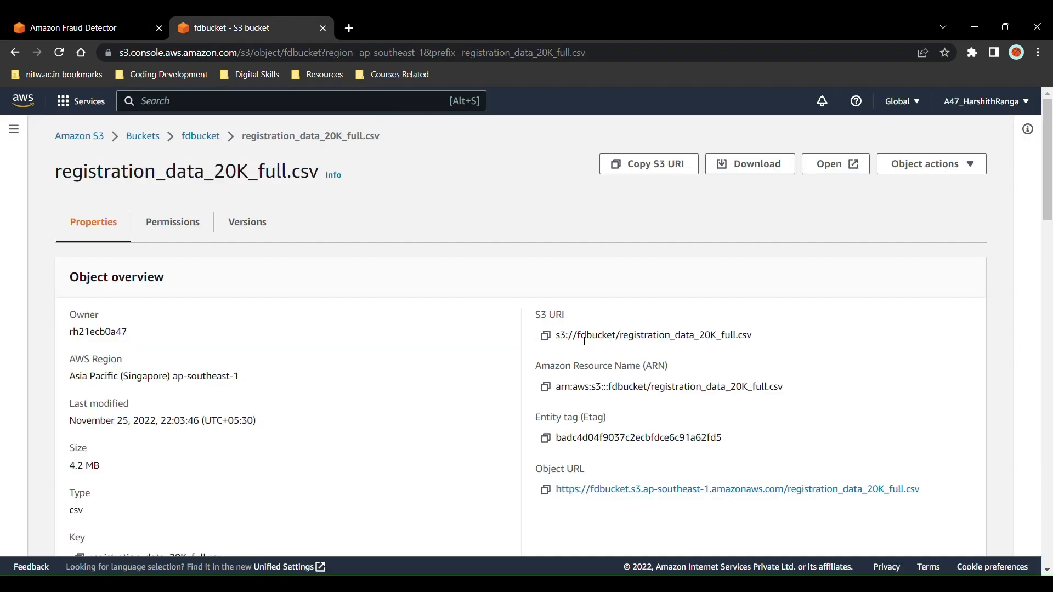
drag(577, 339, 623, 341)
key(ctrl+c)
click(93, 27)
click(432, 363)
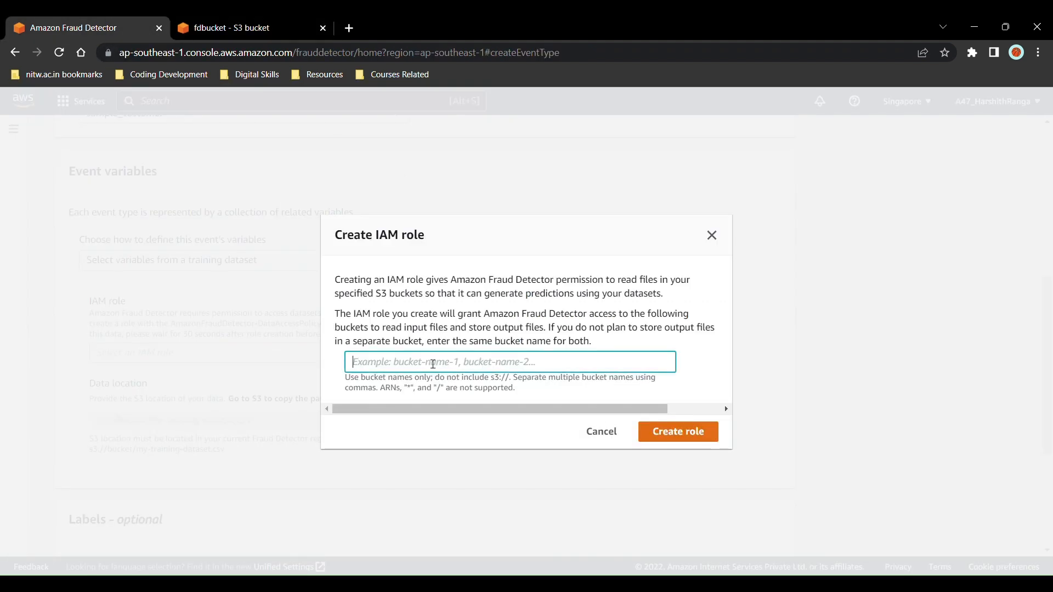
key(ctrl+v)
click(666, 431)
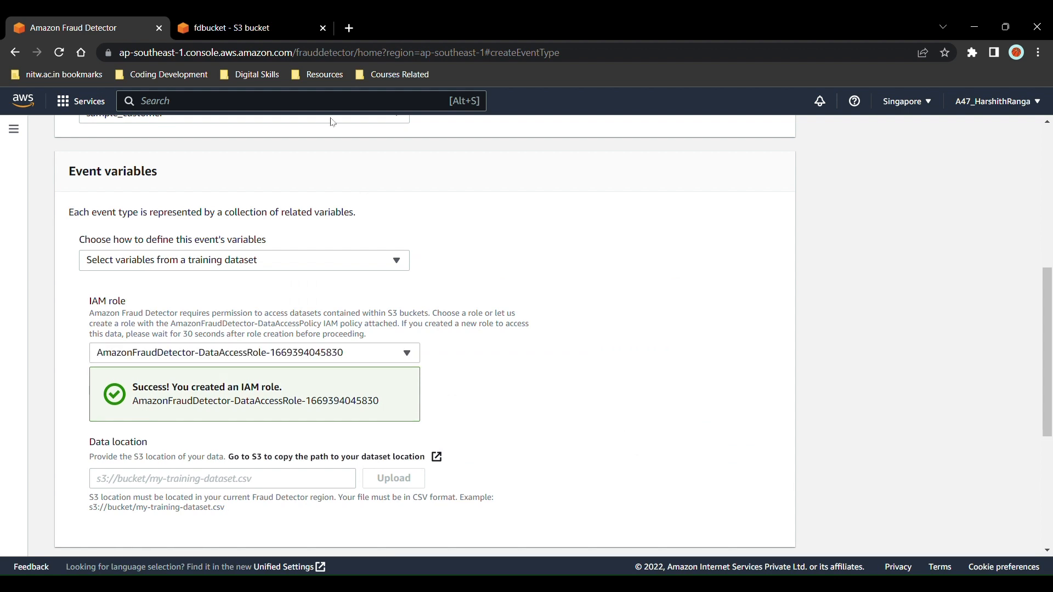
Copy the CSV's S3 URI and upload the training dataset from data location s3://fdbucket/registration_data_20K_full.csv.
click(207, 21)
click(545, 335)
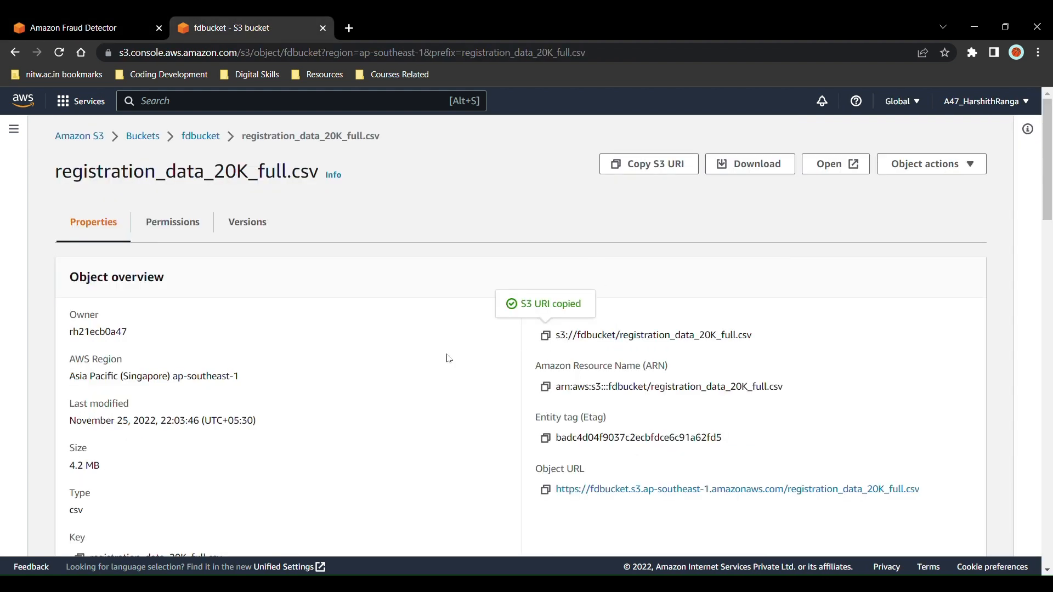
click(140, 25)
click(214, 479)
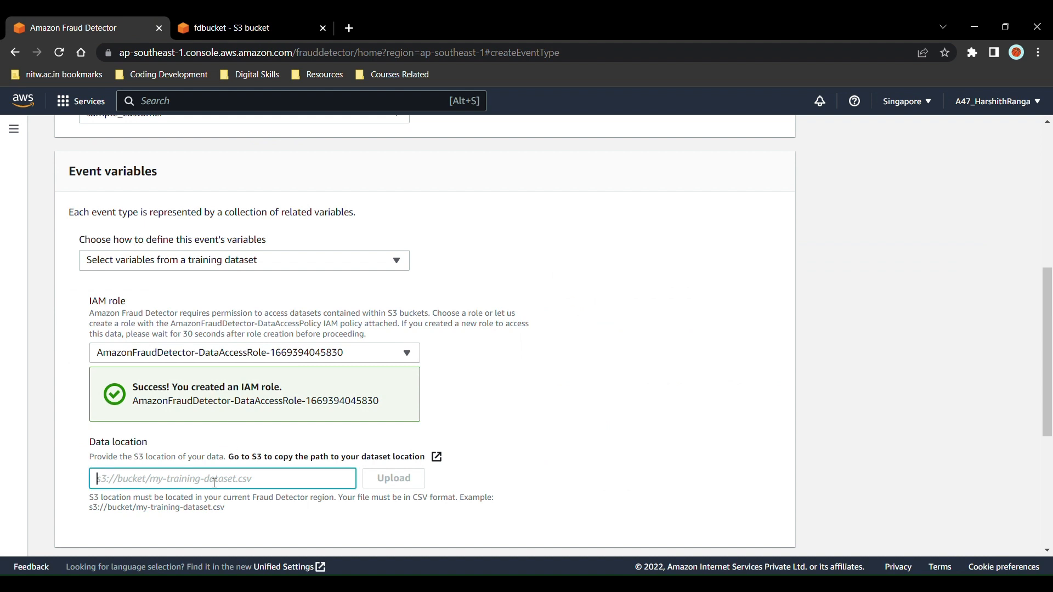
key(ctrl+v)
click(408, 480)
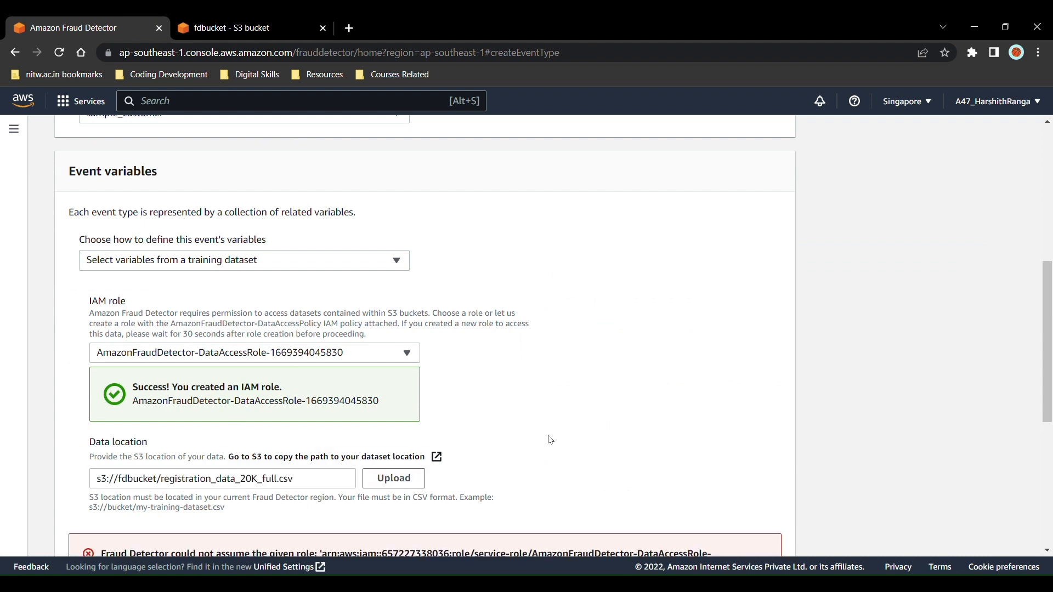
scroll(547, 435, down, 2)
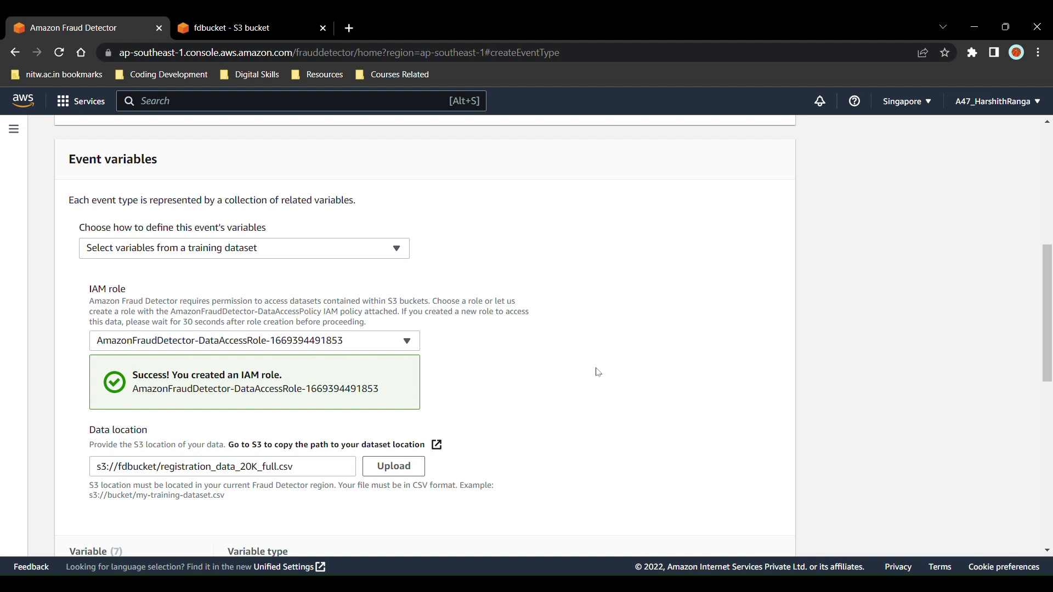
Set the variable type of billing_state to Billing Address: State or Province.
scroll(598, 373, down, 4)
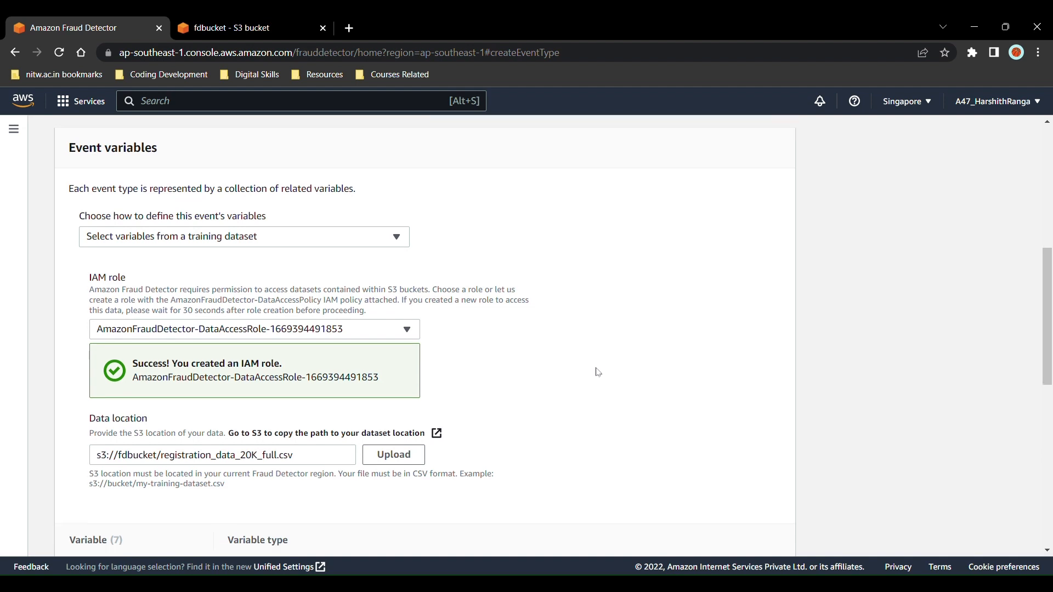
scroll(597, 372, down, 2)
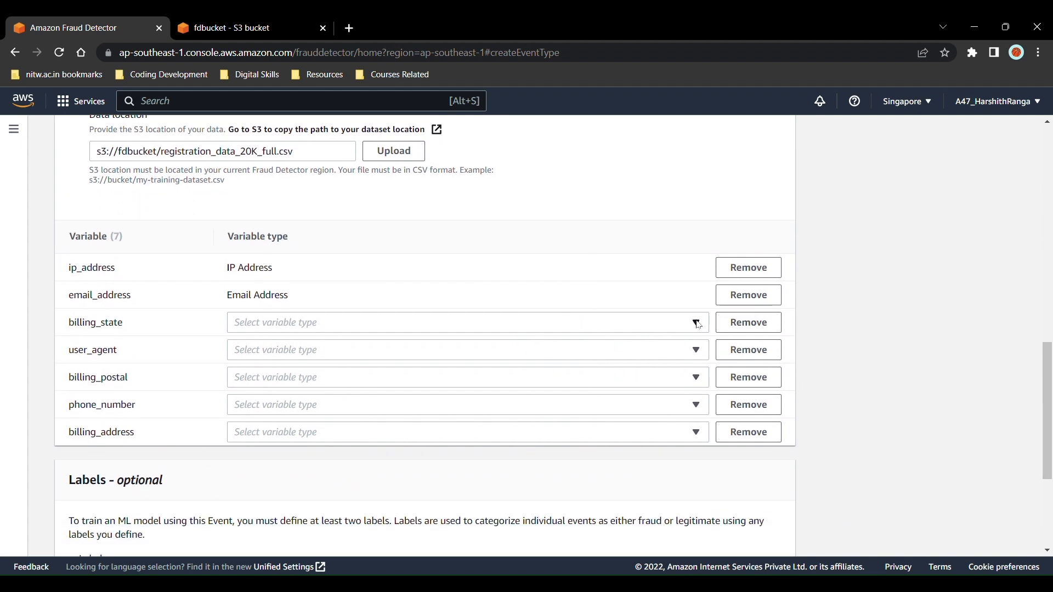
click(698, 325)
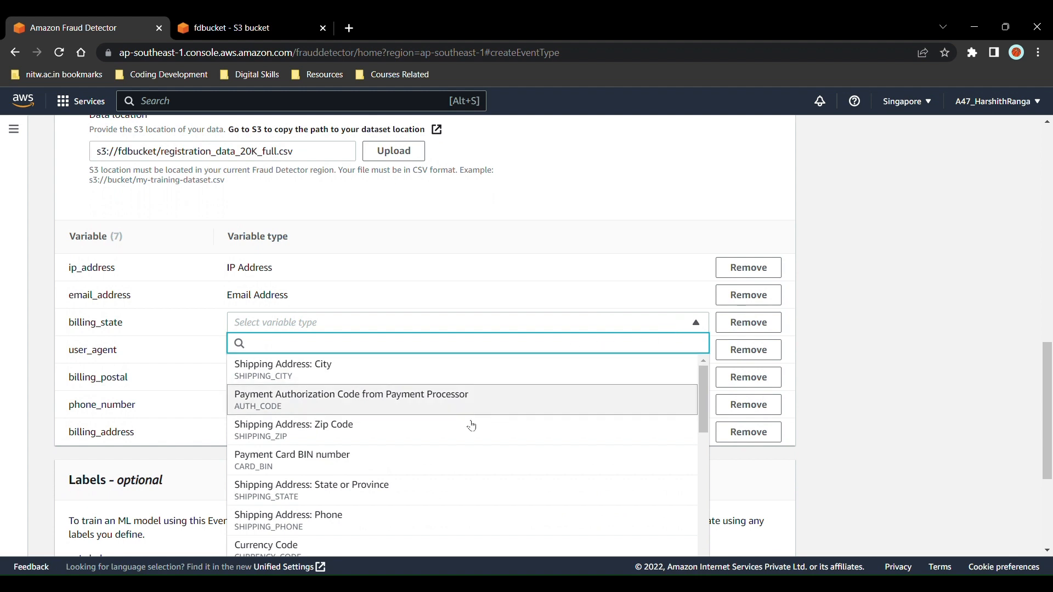
scroll(454, 476, down, 2)
scroll(454, 475, down, 5)
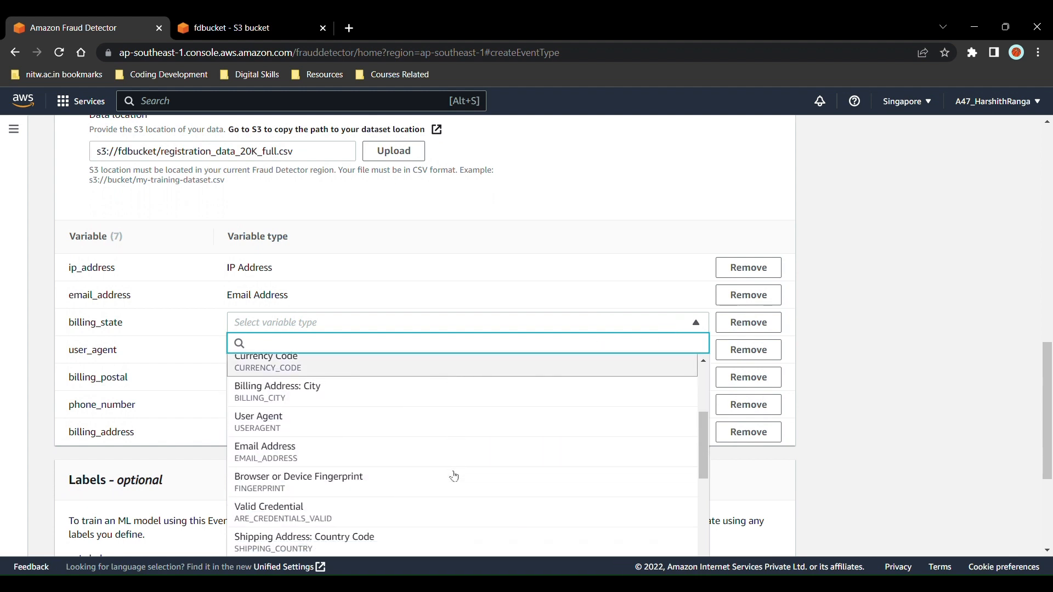
scroll(454, 476, down, 4)
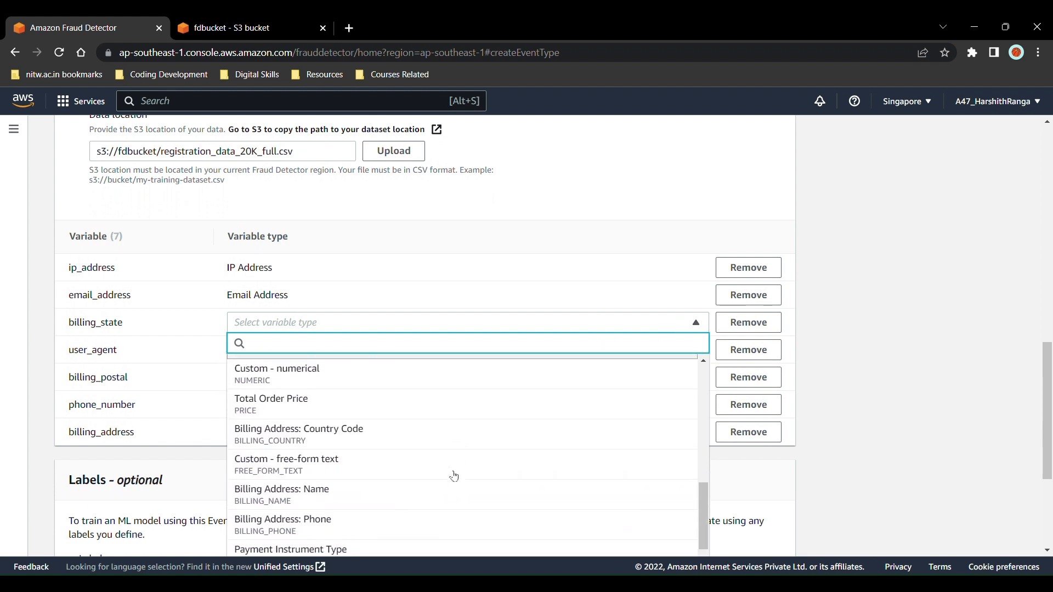
scroll(454, 476, down, 4)
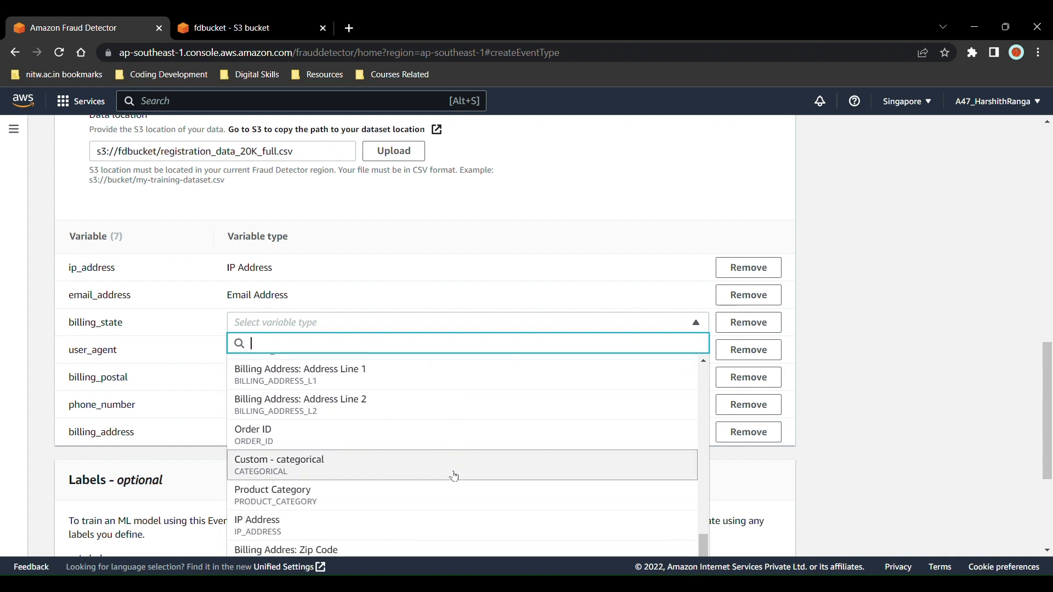
scroll(454, 476, down, 3)
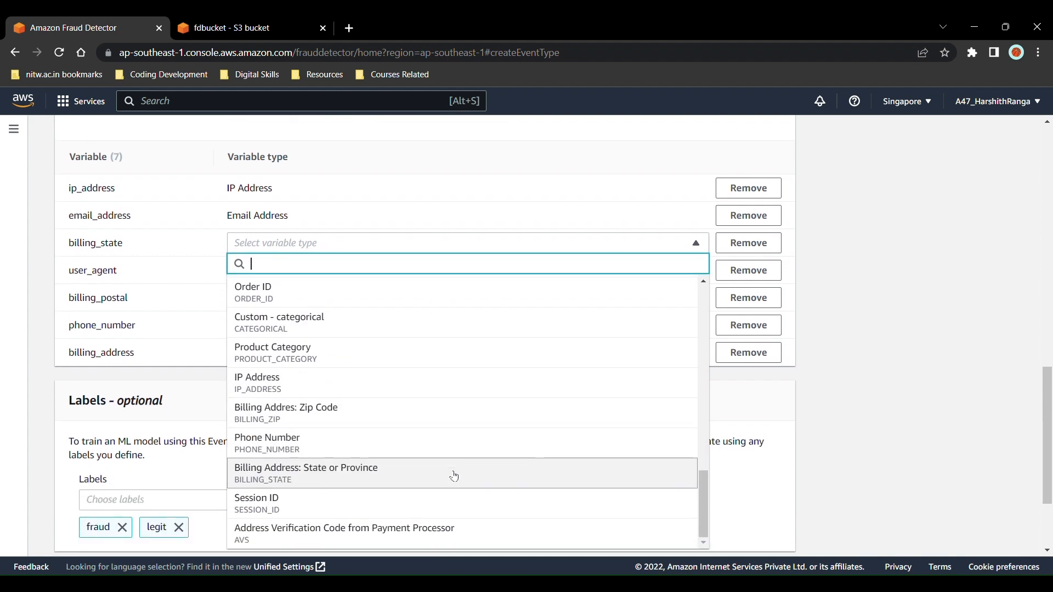
click(453, 472)
Assign the User Agent variable type to user_agent.
click(453, 270)
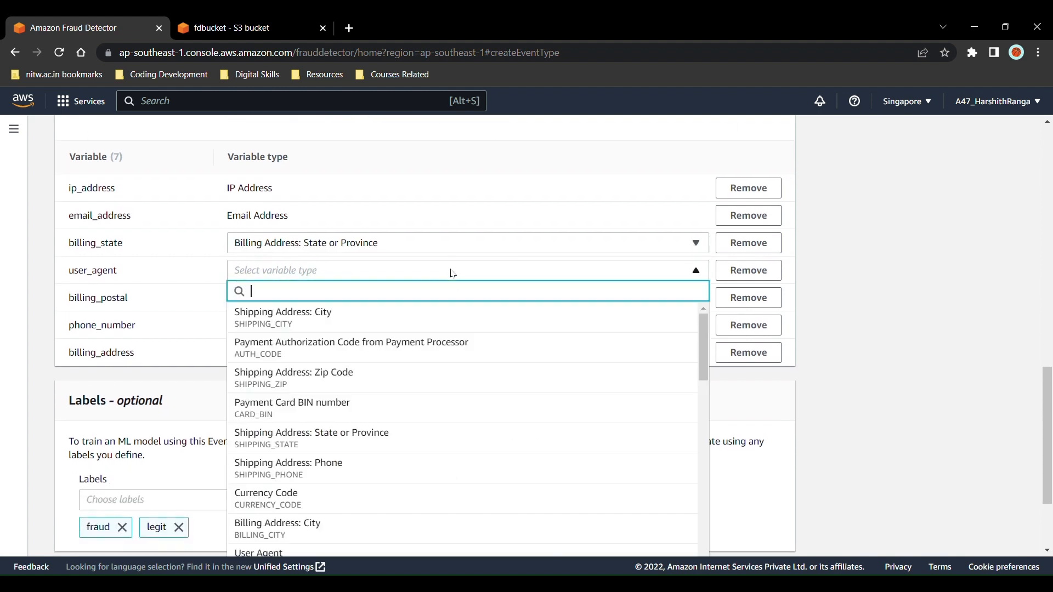
text(us)
click(409, 308)
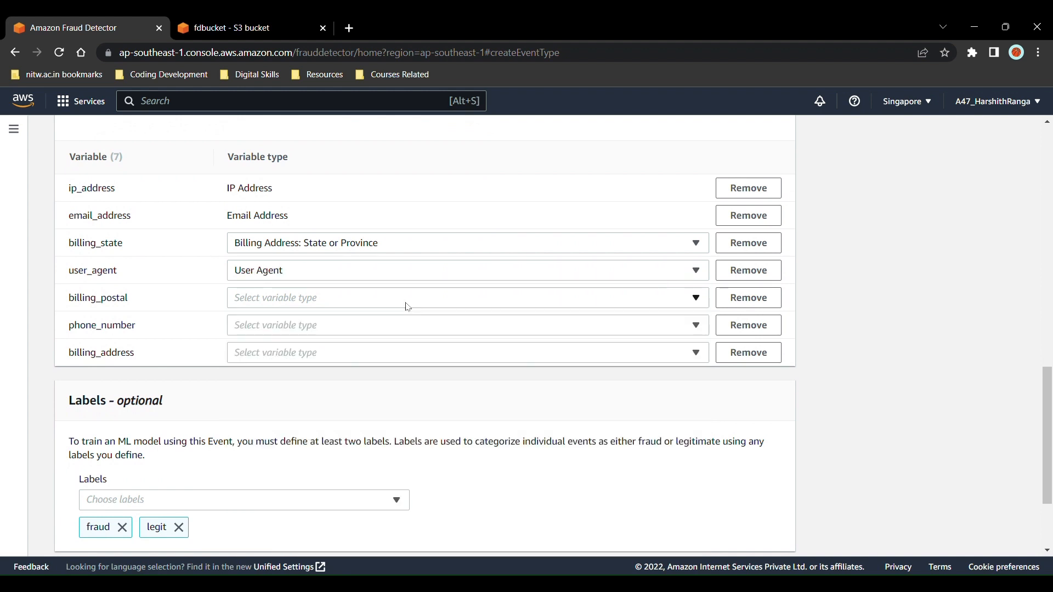
click(400, 298)
text(bill)
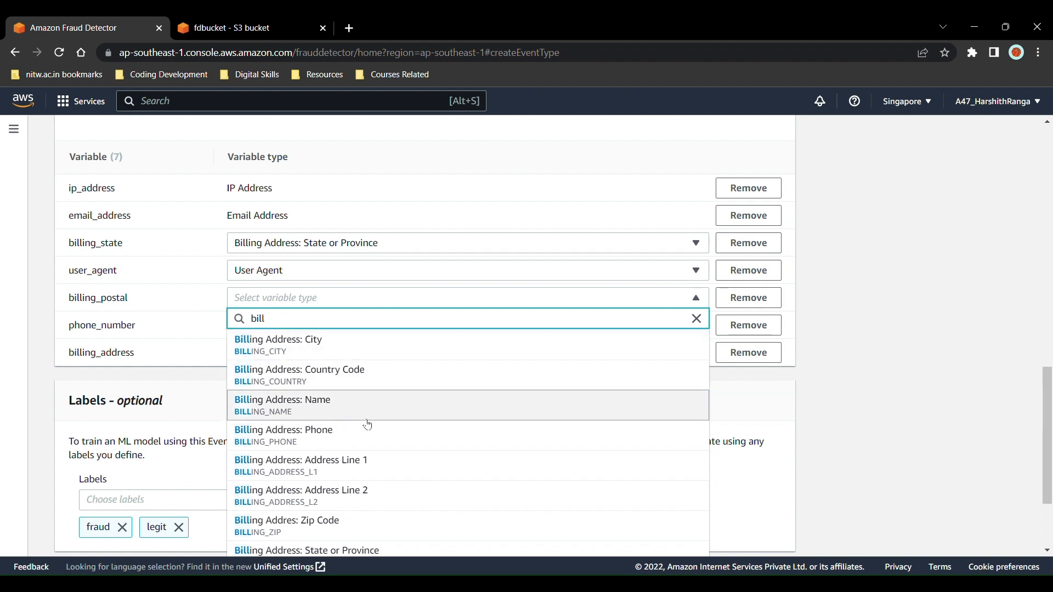
scroll(318, 411, down, 1)
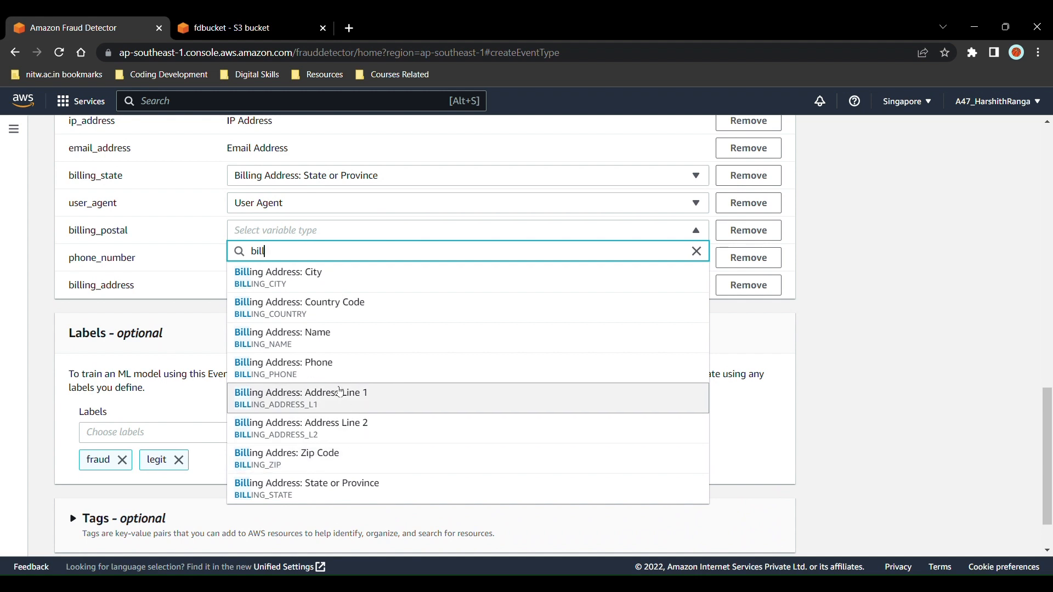
text(ing )
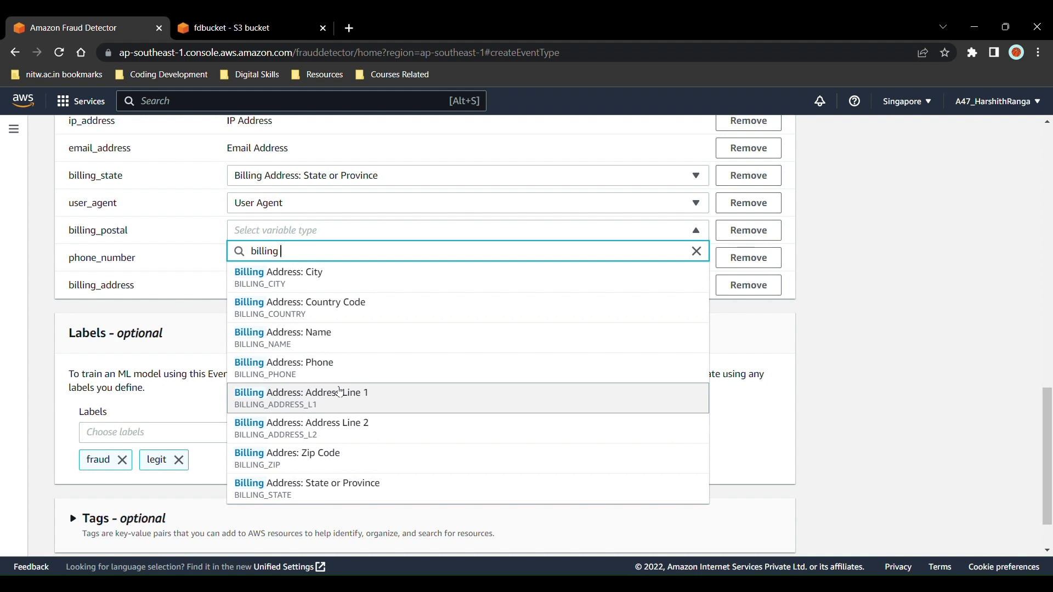
text(po)
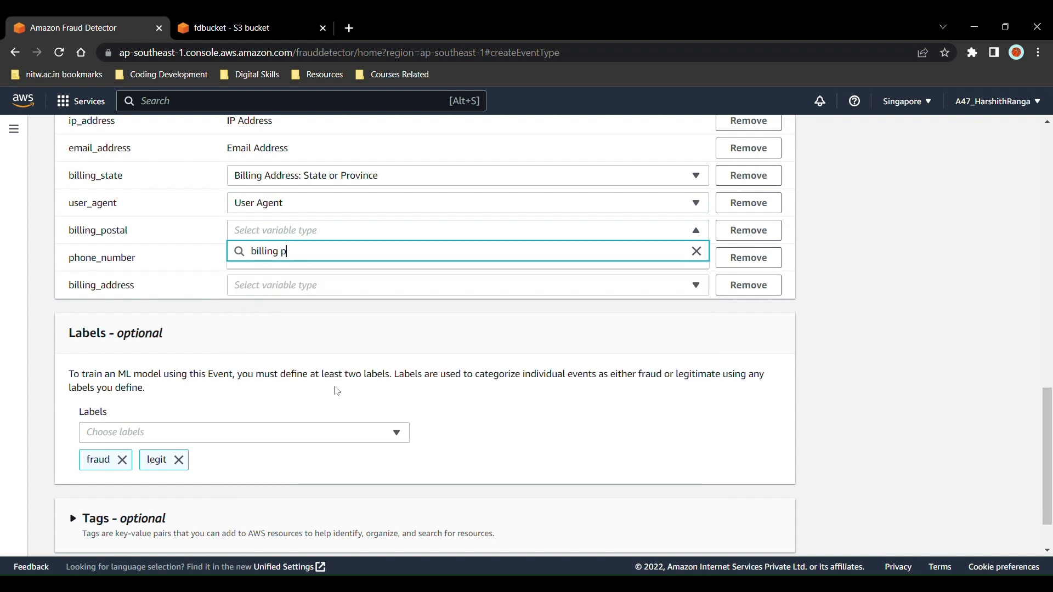
key(BackSpace)
key(BackSpace)
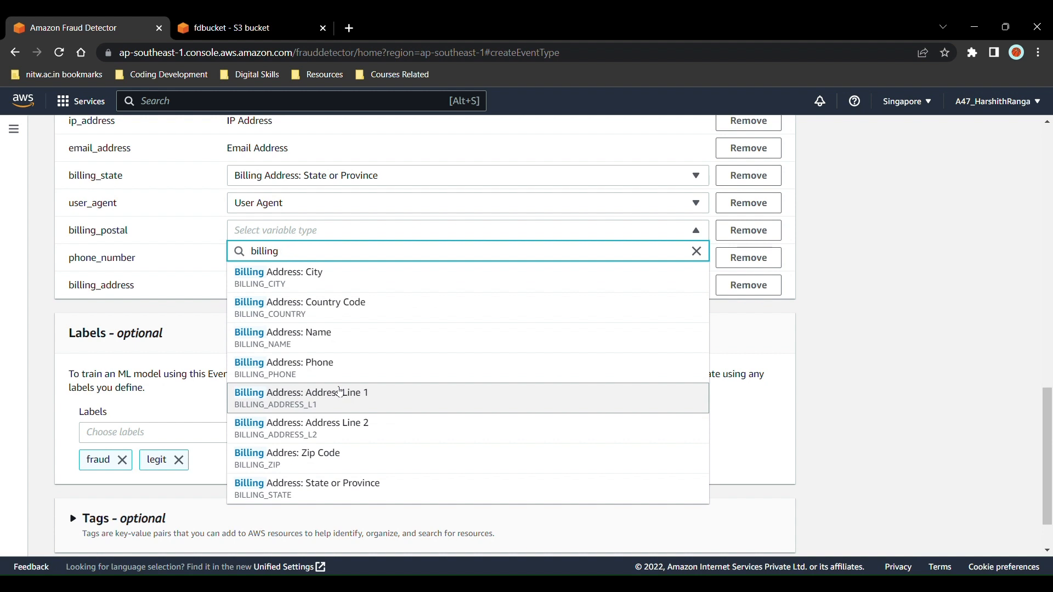
click(187, 296)
Set the variable type of billing_address to Billing Address: Address Line 1.
click(285, 283)
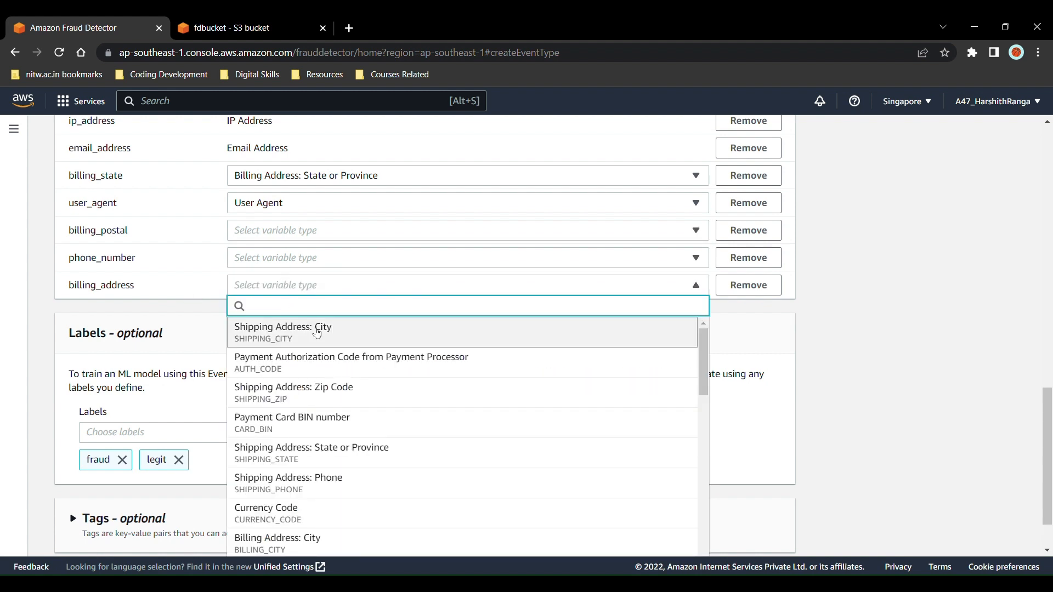
text(billi)
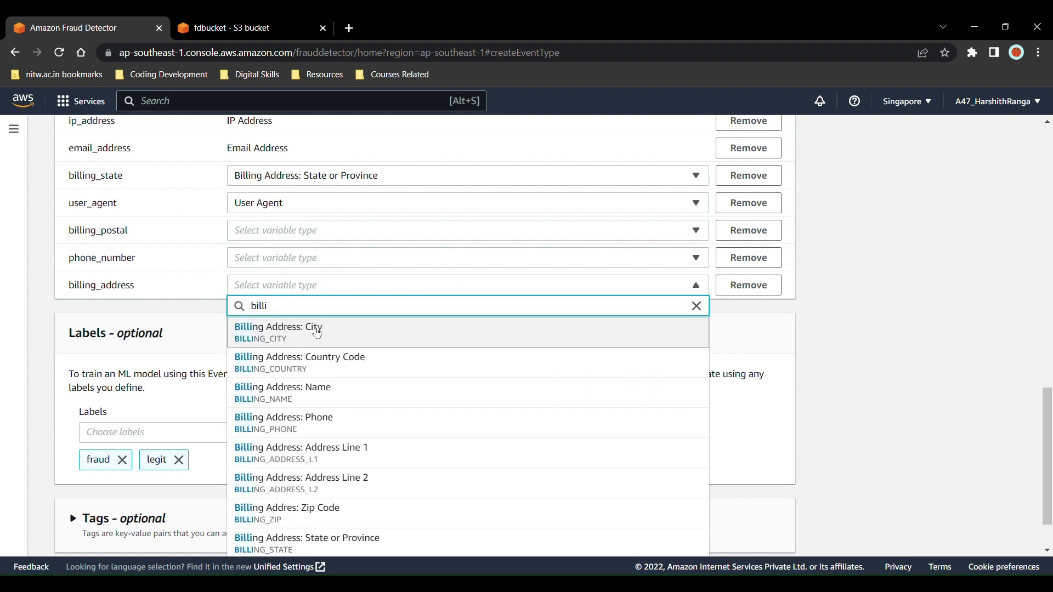
scroll(327, 429, down, 1)
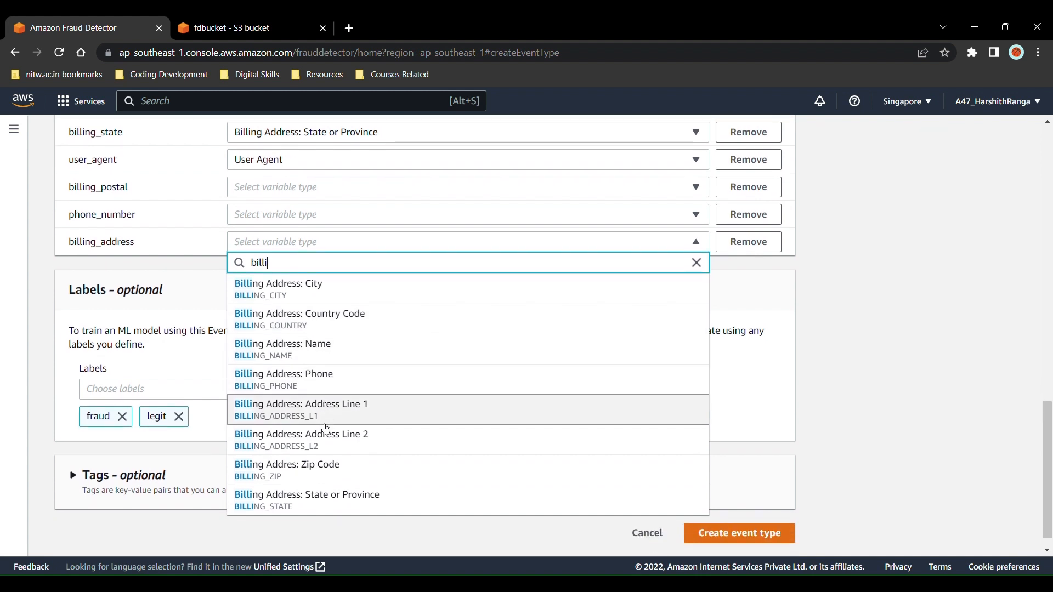
scroll(327, 429, up, 1)
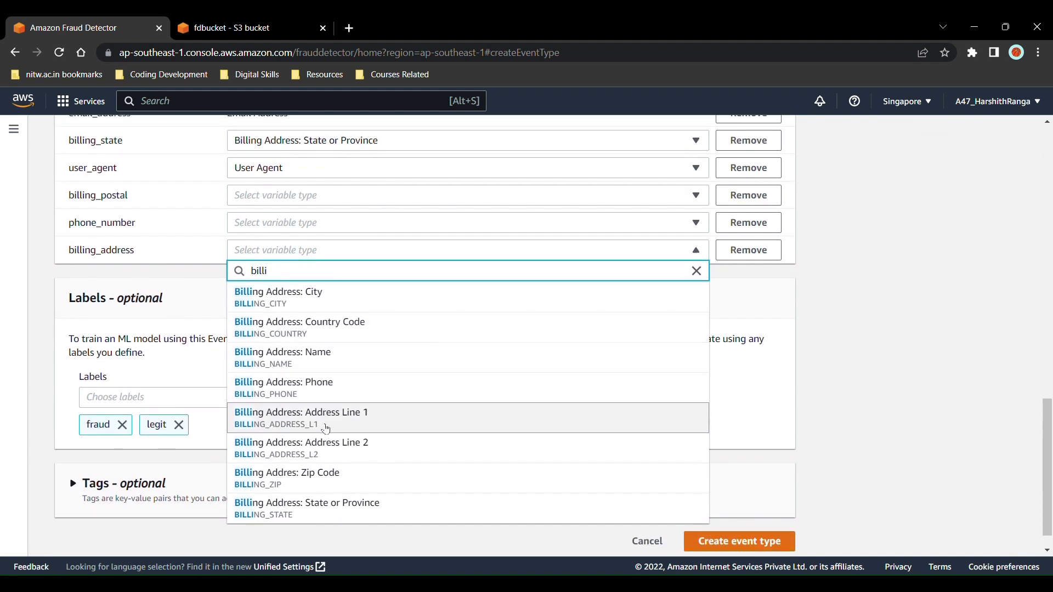
click(381, 428)
Assign the Phone Number variable type to phone_number.
click(317, 227)
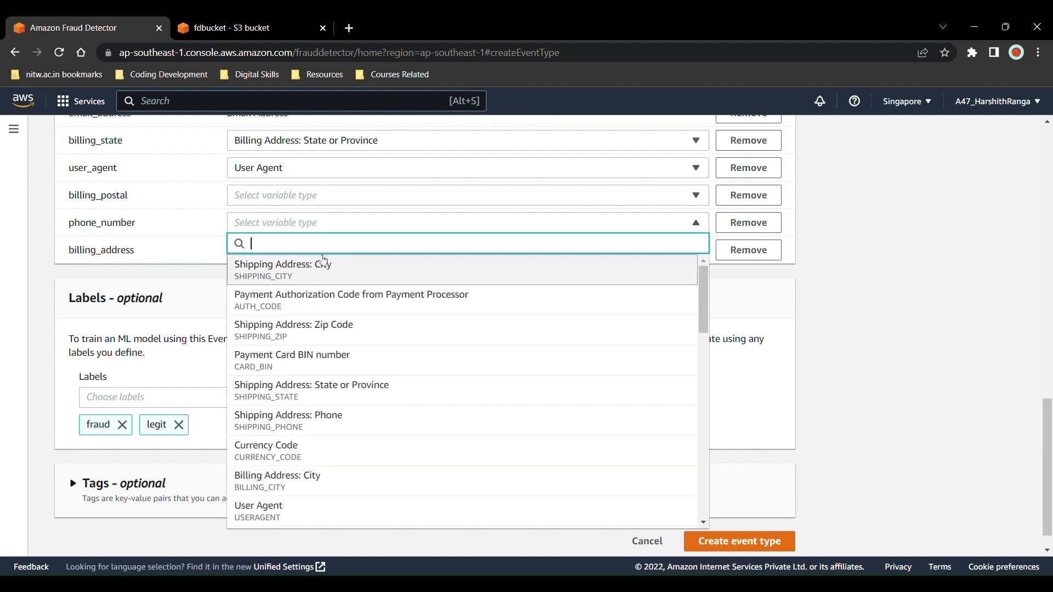
text(pho)
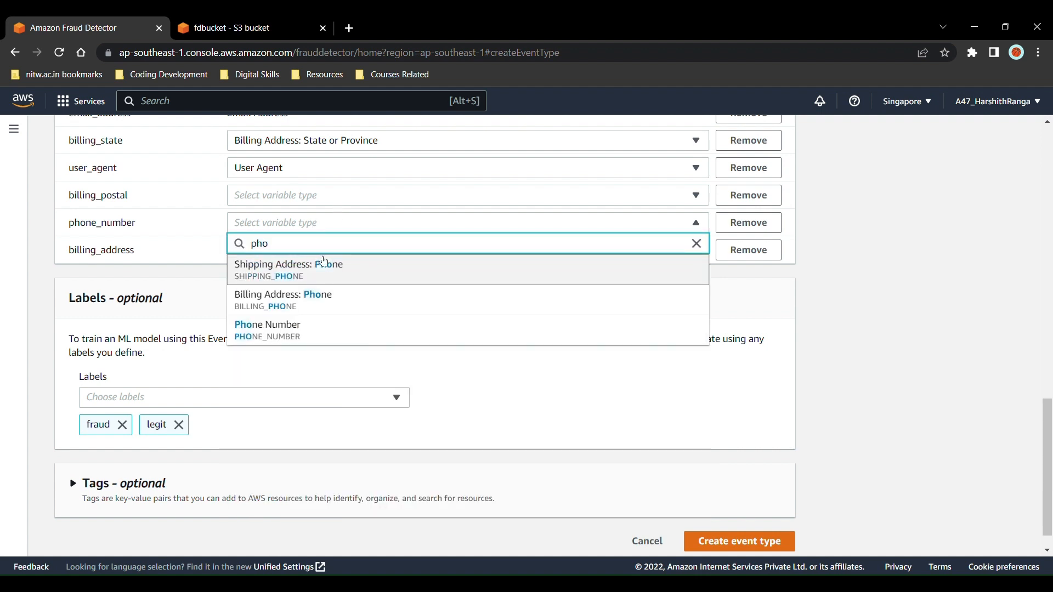
click(336, 334)
Set the variable type of billing_postal to Billing Addres: Zip Code.
click(307, 206)
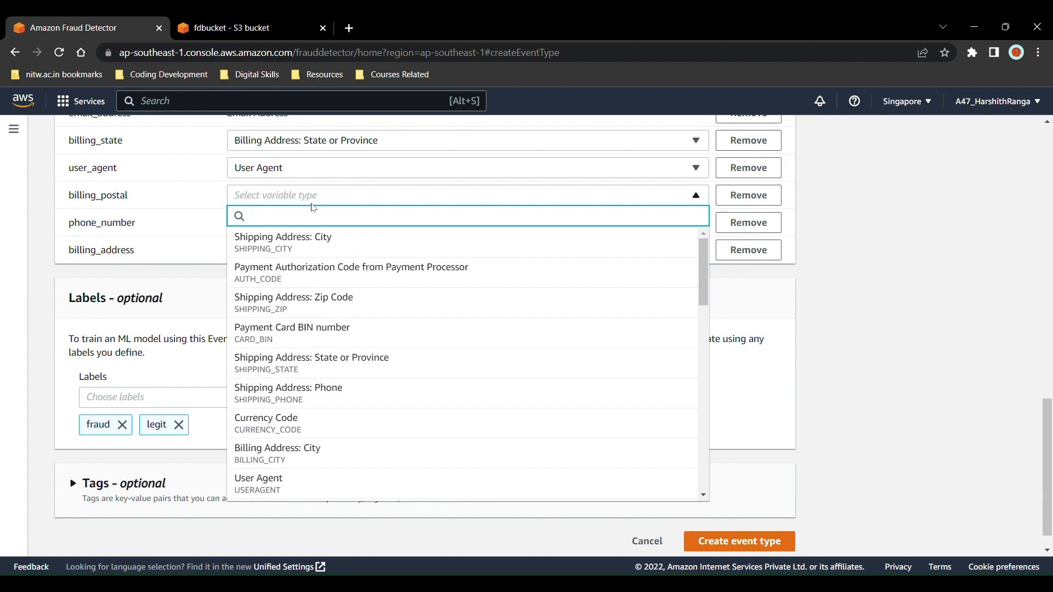
scroll(352, 342, down, 2)
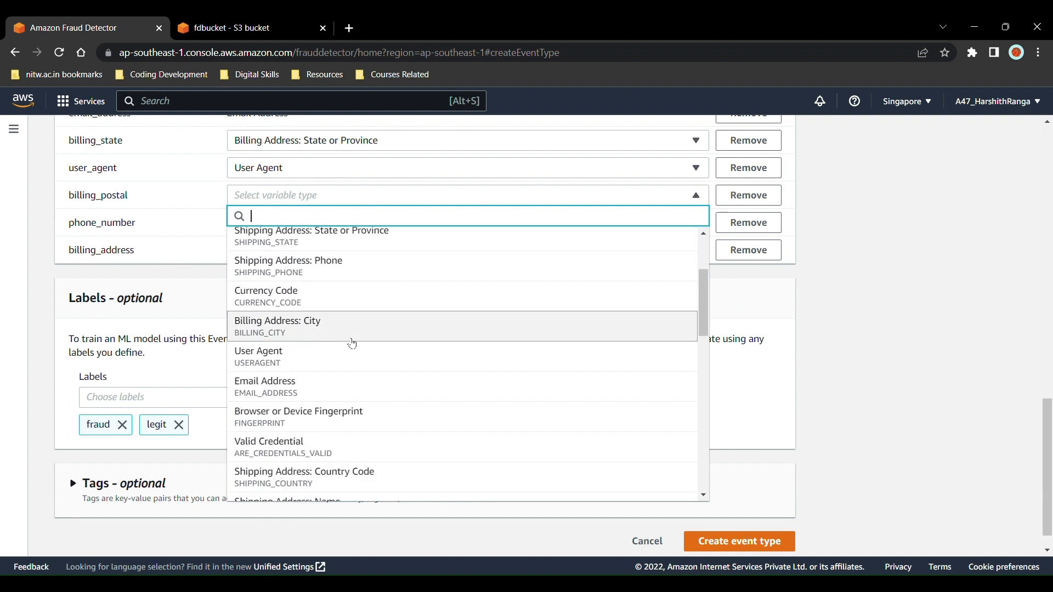
scroll(352, 343, down, 5)
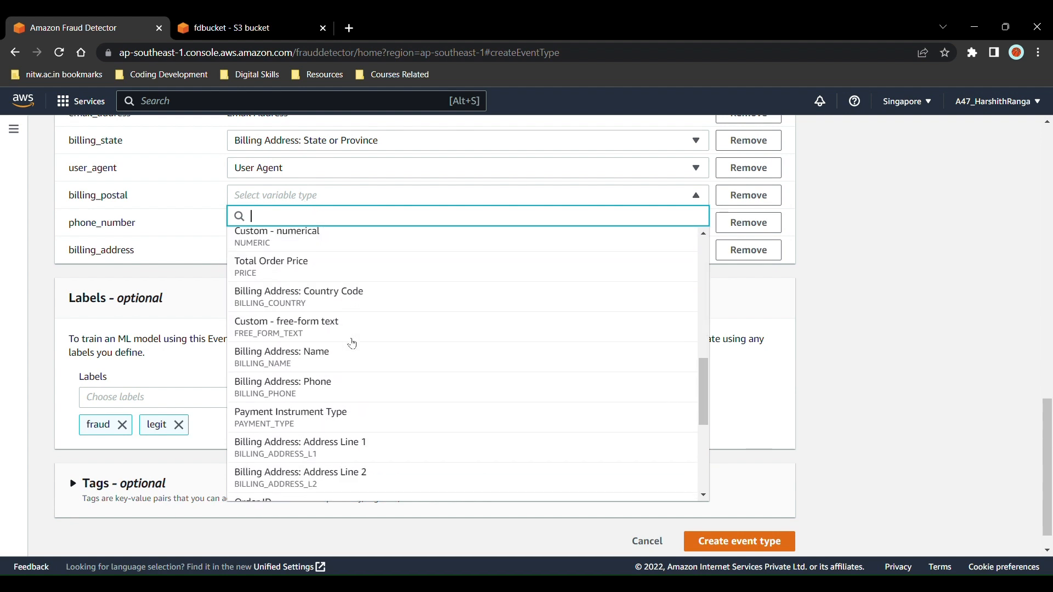
scroll(352, 343, down, 1)
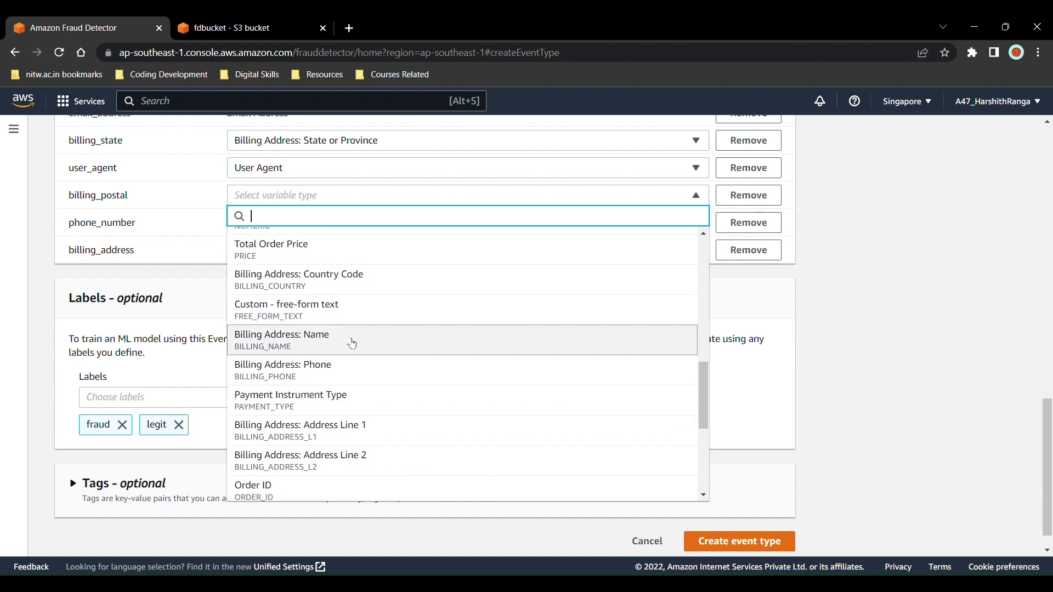
scroll(352, 344, down, 1)
text(zi)
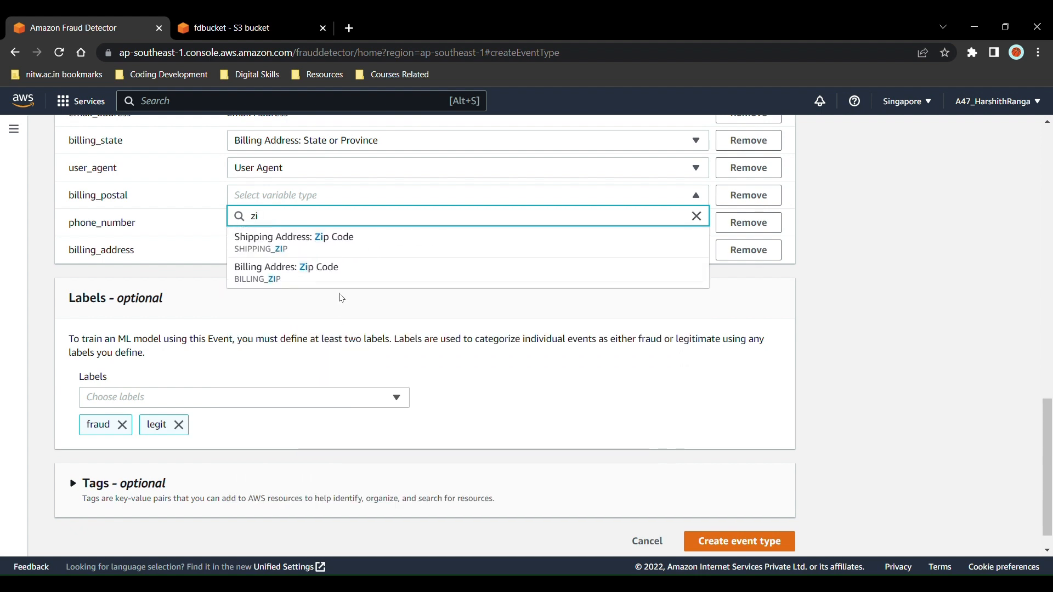
click(378, 272)
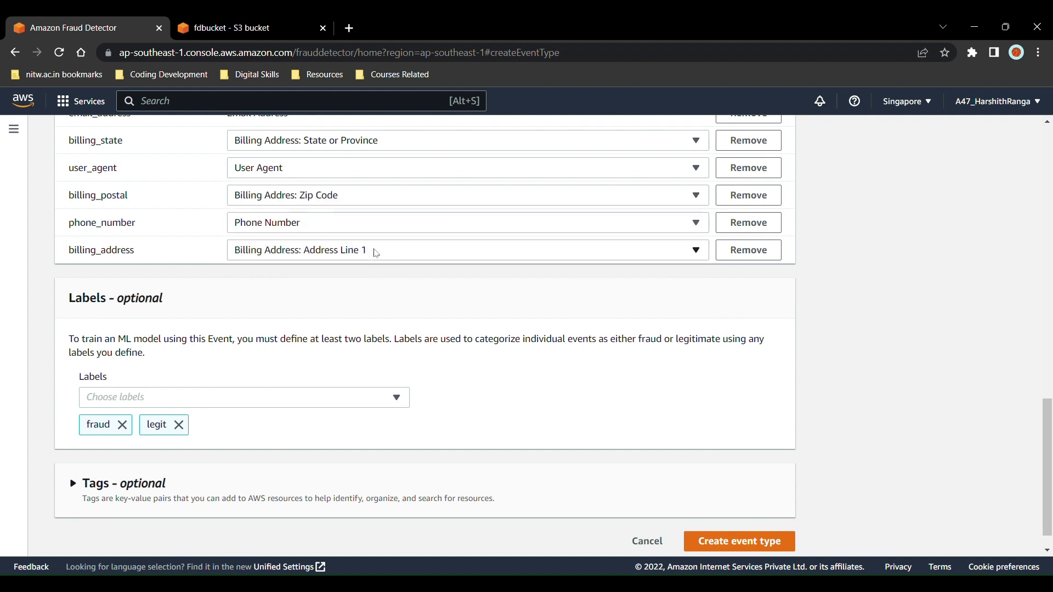
Check the billing_address variable type, create the event type with the fraud and legit labels, and dismiss the resulting notifications.
click(376, 253)
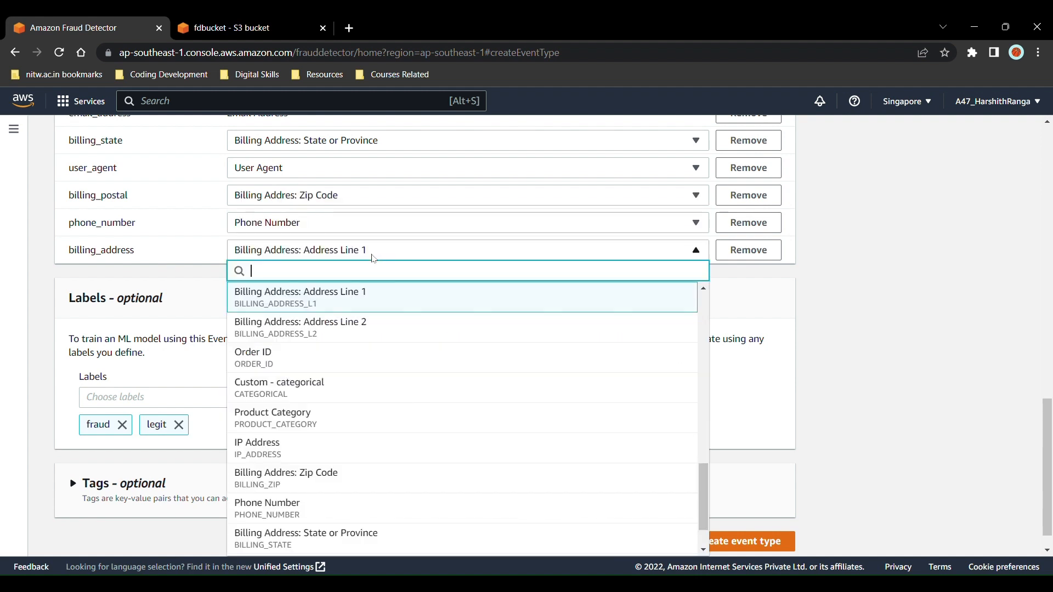
click(206, 326)
scroll(206, 325, up, 3)
scroll(206, 326, down, 3)
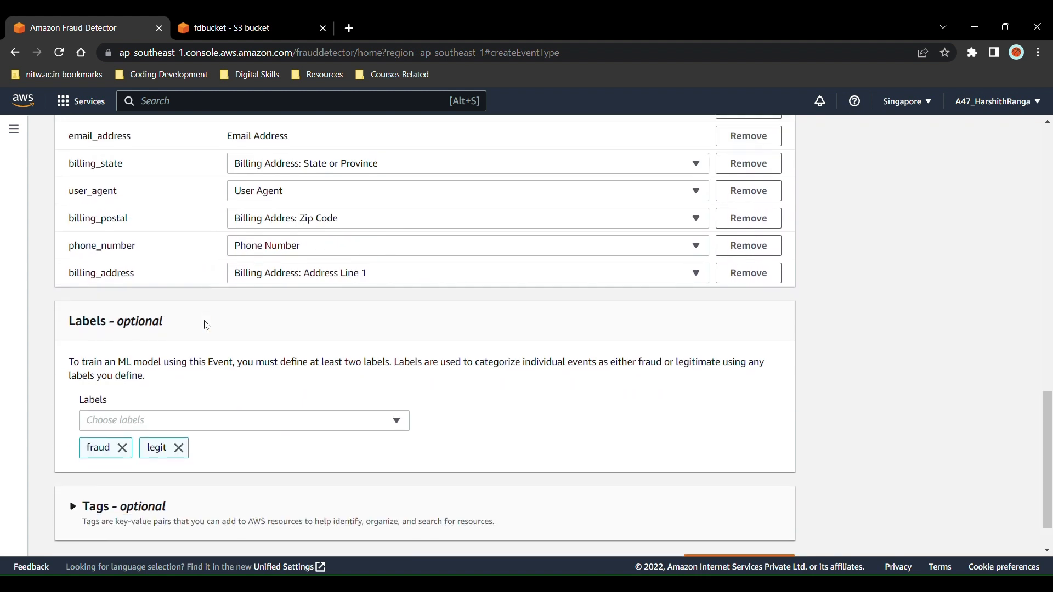
click(733, 517)
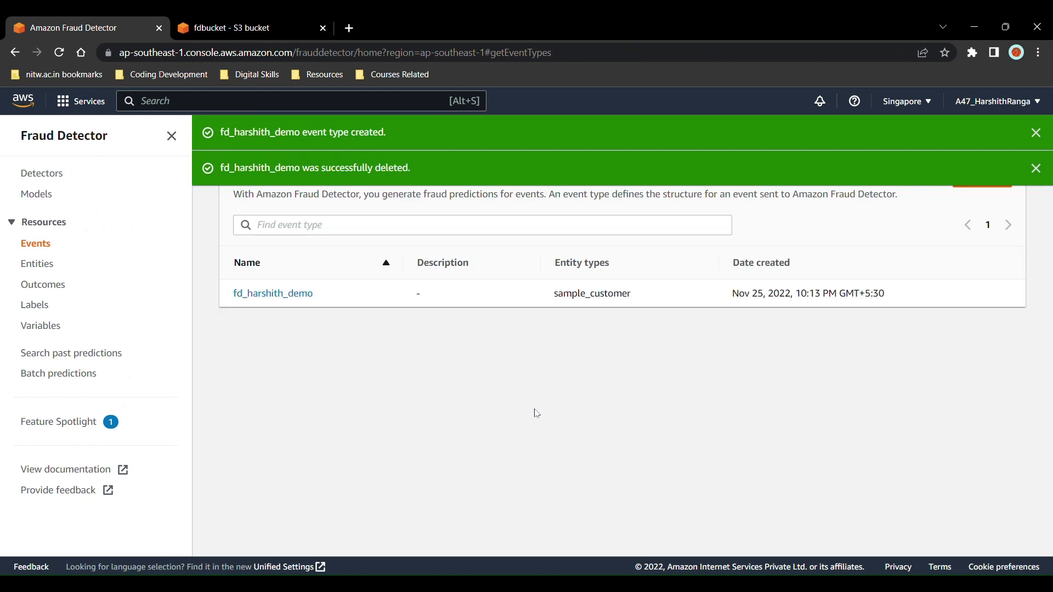
click(1036, 169)
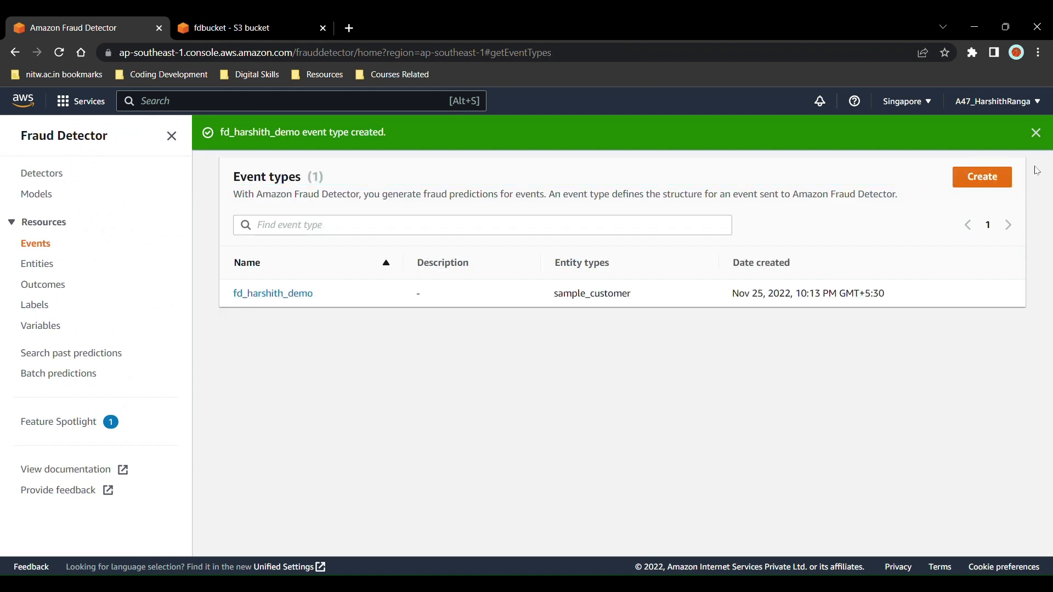
click(1044, 133)
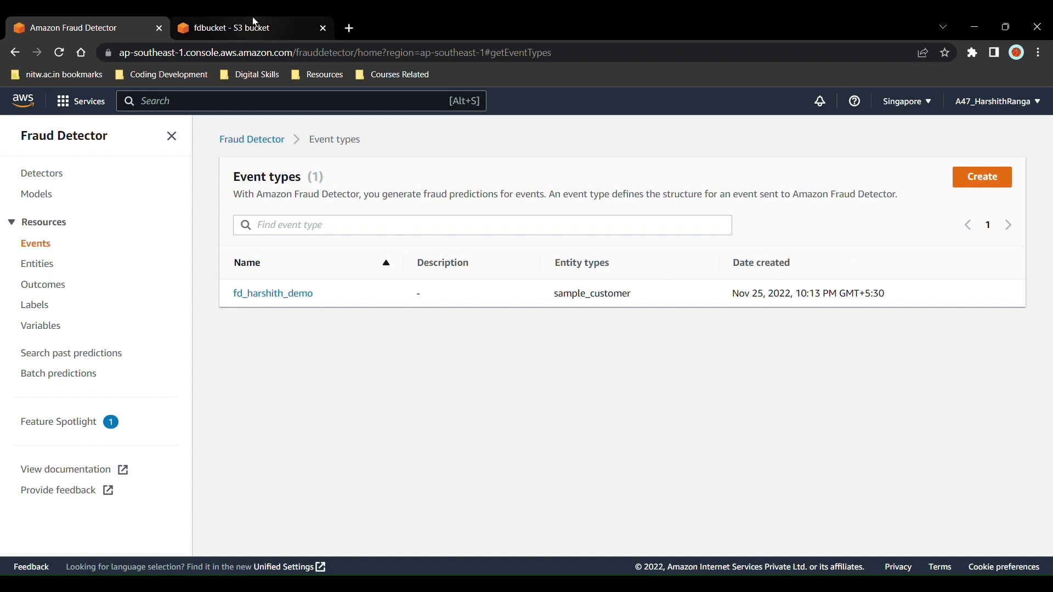
Start adding the first model to the Fraud Detector model library and name it fd_model_harshith.
click(43, 197)
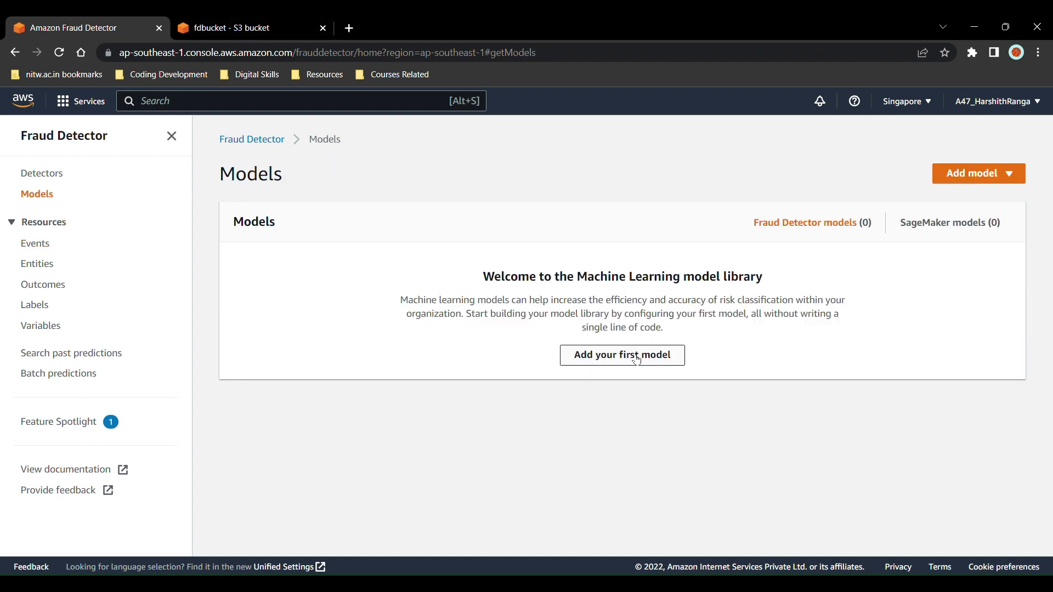
click(606, 355)
click(452, 293)
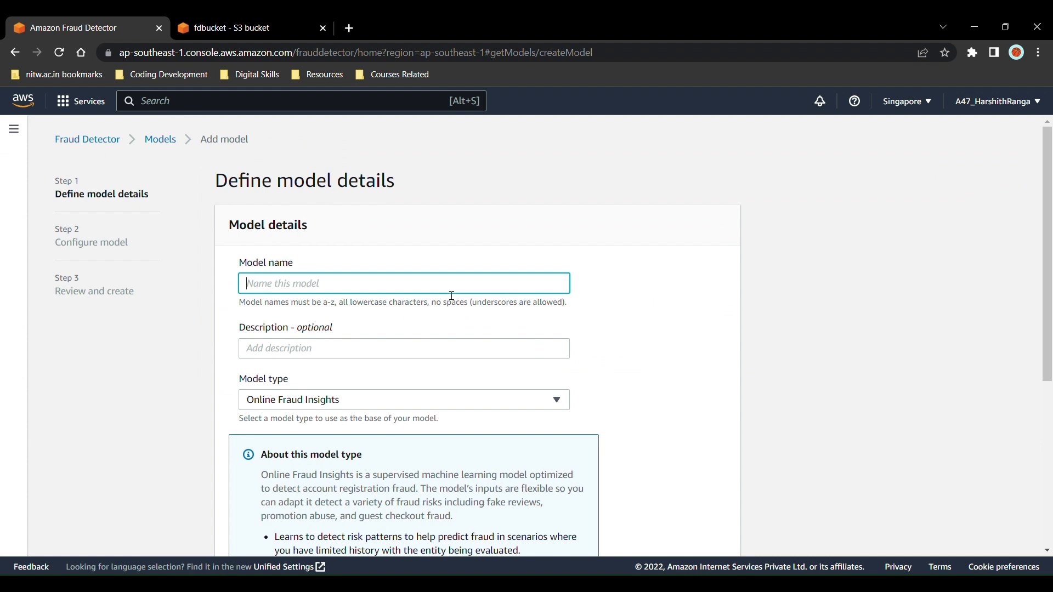
text(fd_model_harshith)
Choose the newly created demo event type as the model's event type.
scroll(392, 384, down, 5)
click(364, 457)
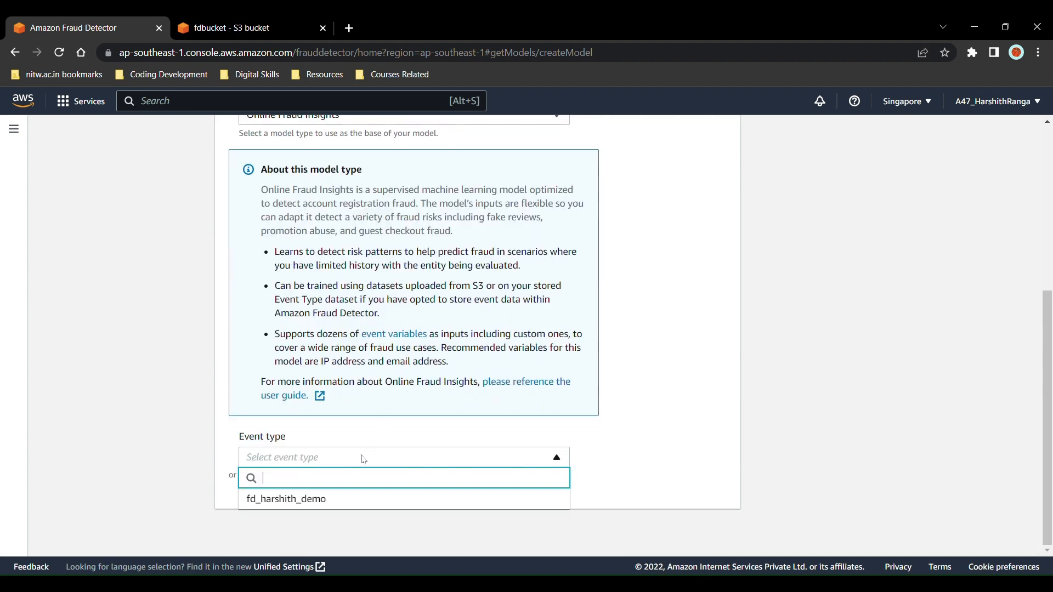
click(416, 434)
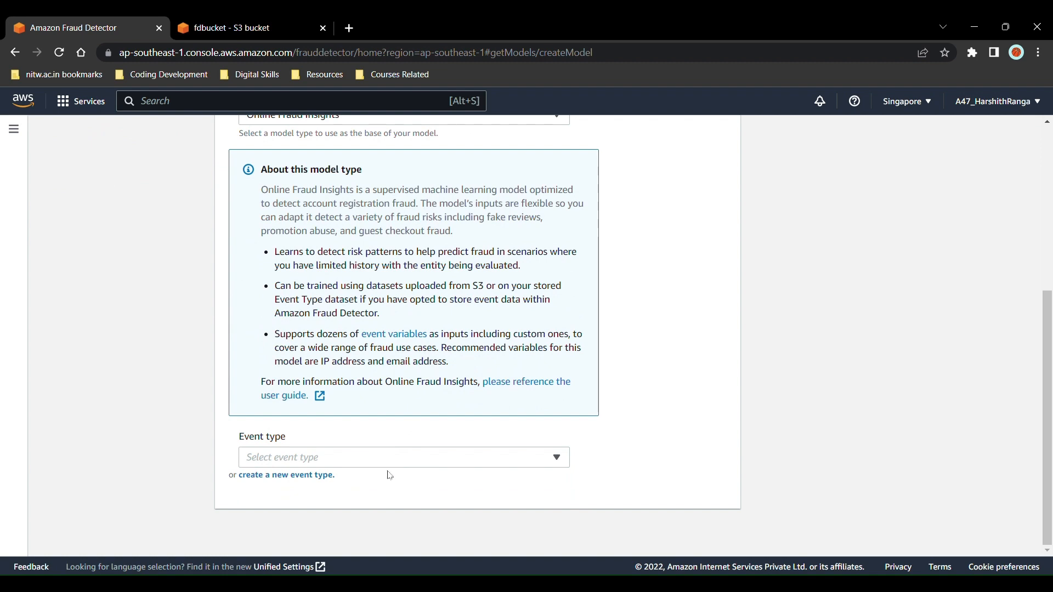
click(378, 457)
click(341, 496)
Create an IAM role for the model's historical event data that grants access to the S3 bucket fdbucket.
scroll(345, 501, down, 3)
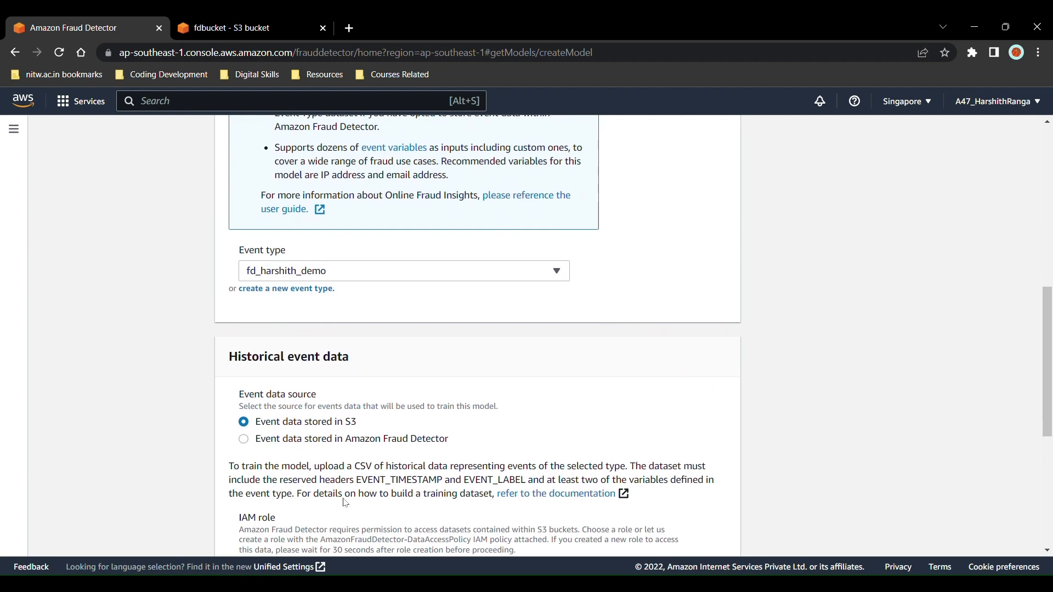
scroll(346, 503, down, 4)
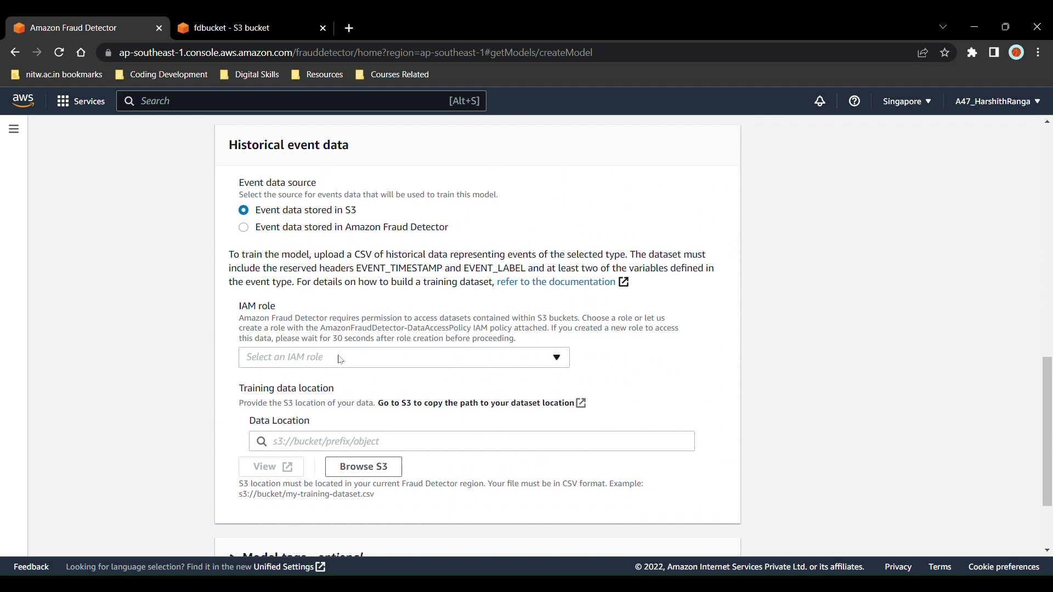
click(340, 359)
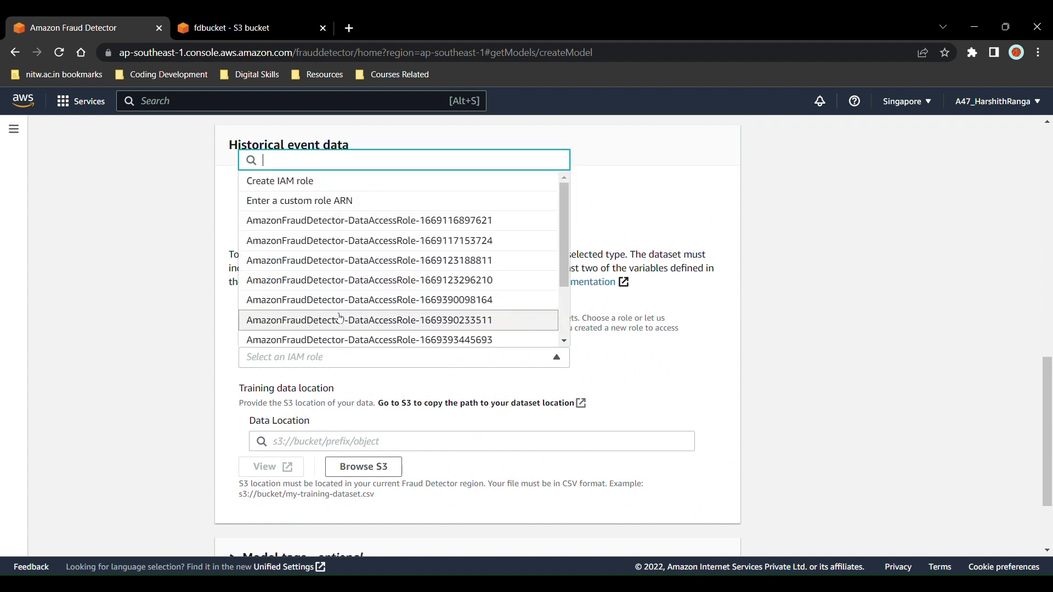
click(335, 186)
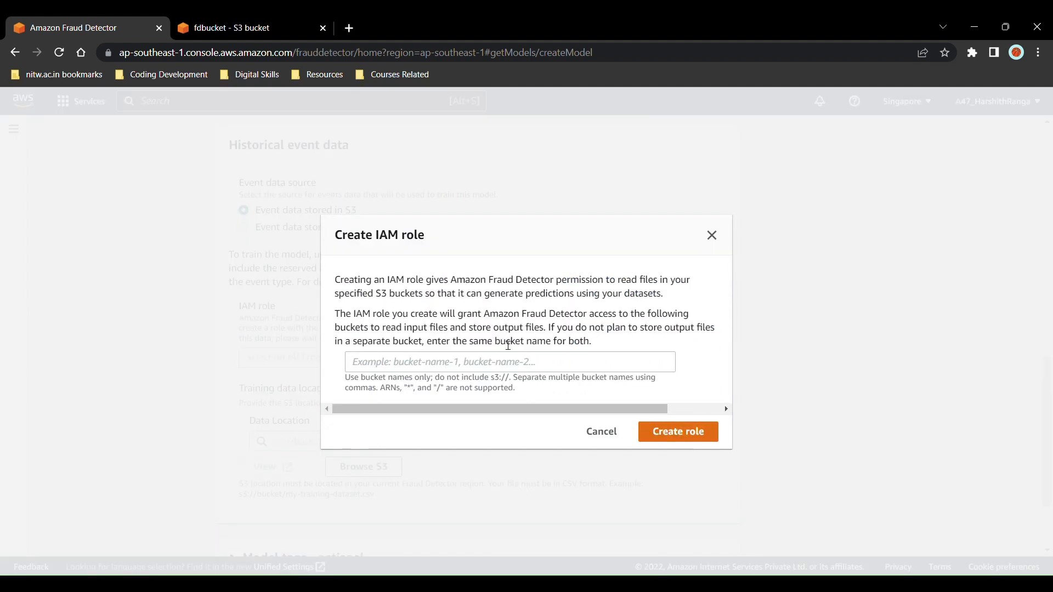
click(231, 28)
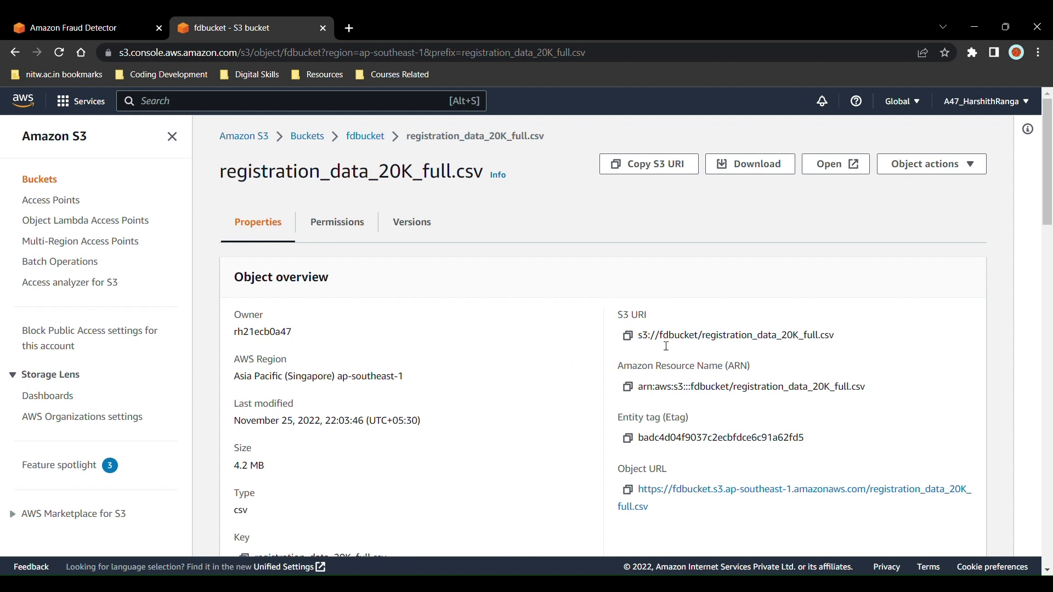
drag(659, 340, 705, 343)
key(ctrl+c)
click(150, 21)
click(417, 359)
key(ctrl+v)
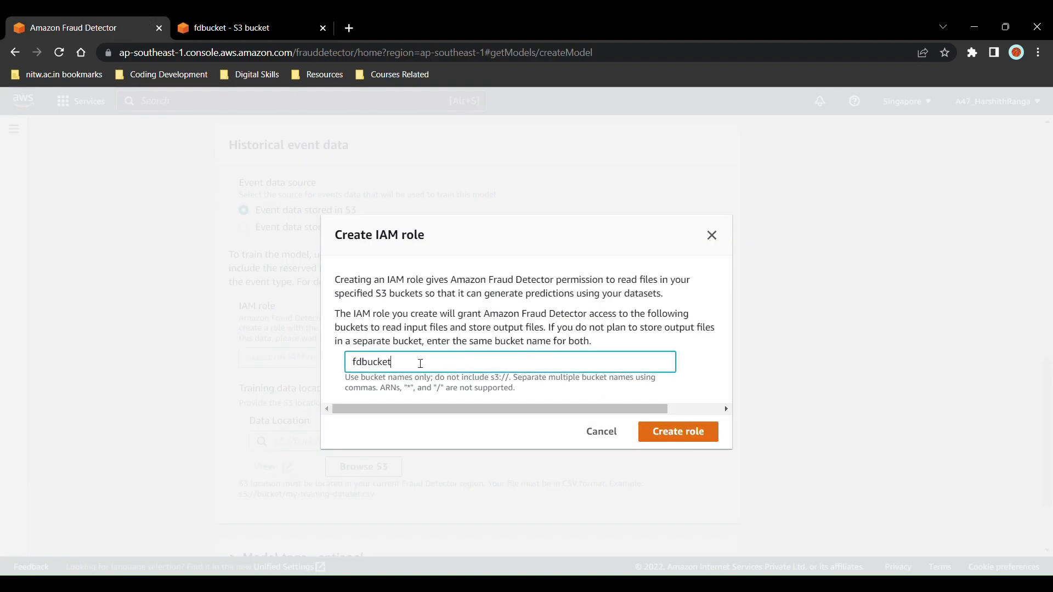
click(683, 441)
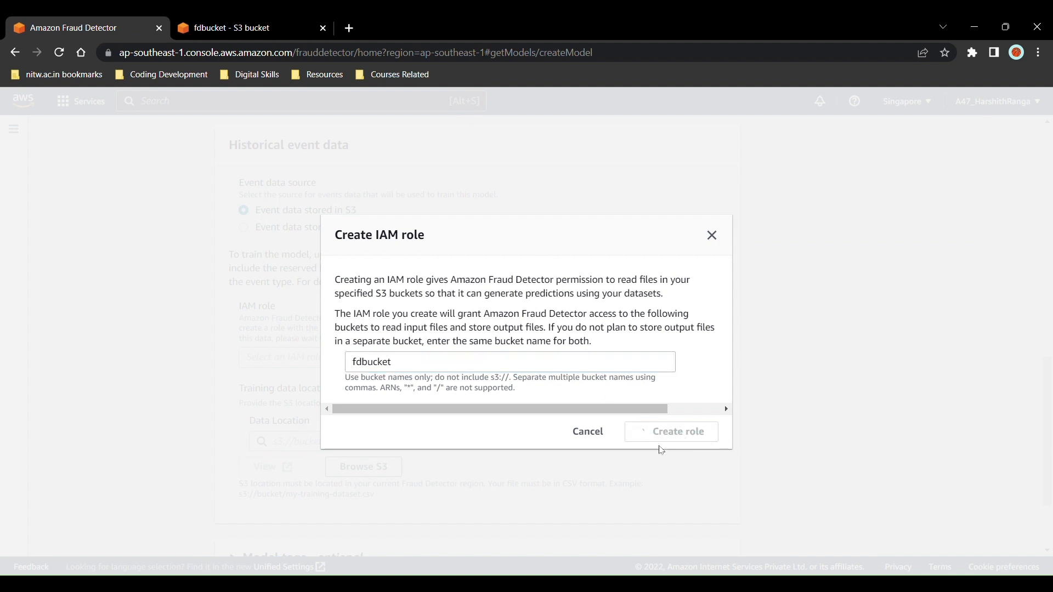
Set the training data location to the copied S3 URI s3://fdbucket/registration_data_20K_full.csv and continue to the model configuration.
scroll(639, 461, down, 1)
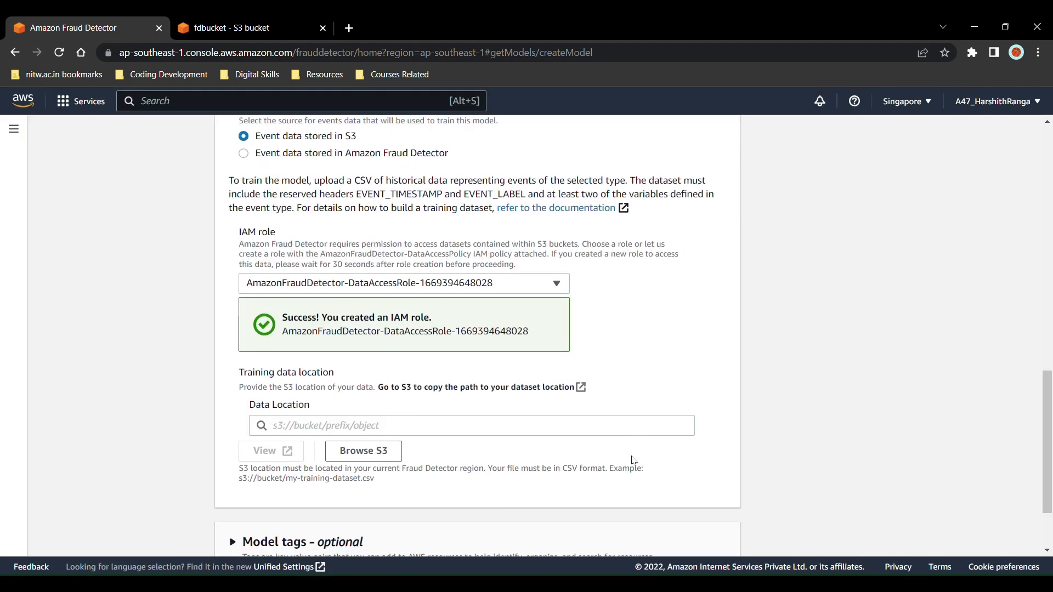
click(484, 433)
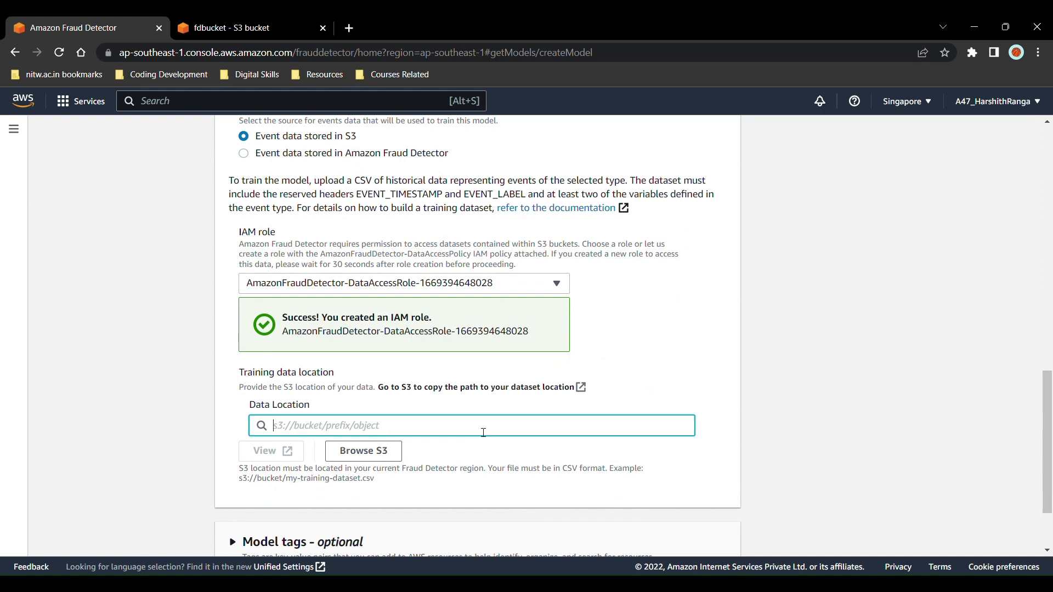
click(230, 28)
click(628, 335)
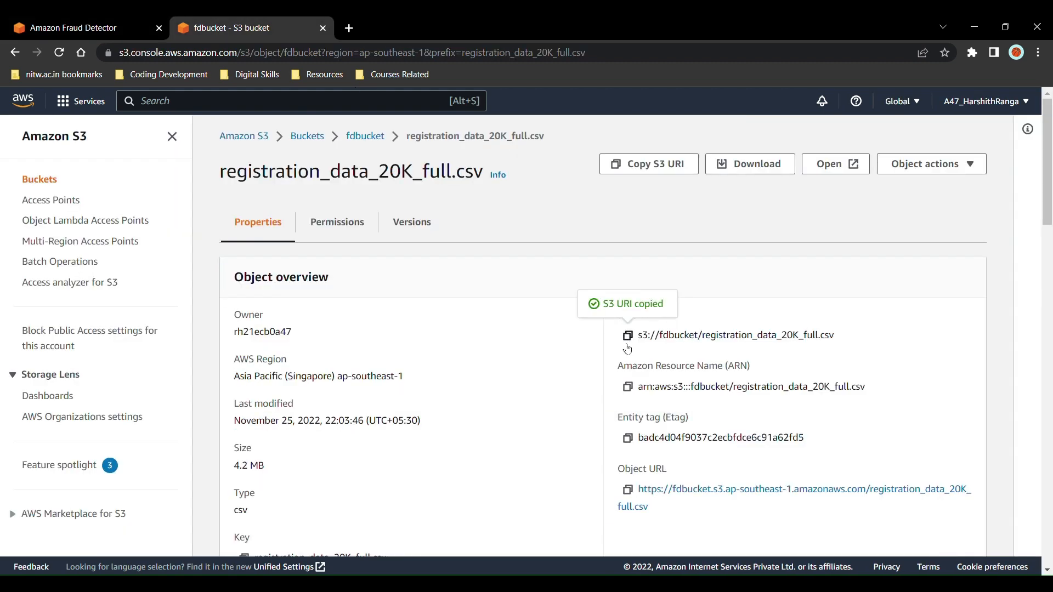
click(83, 22)
key(ctrl+v)
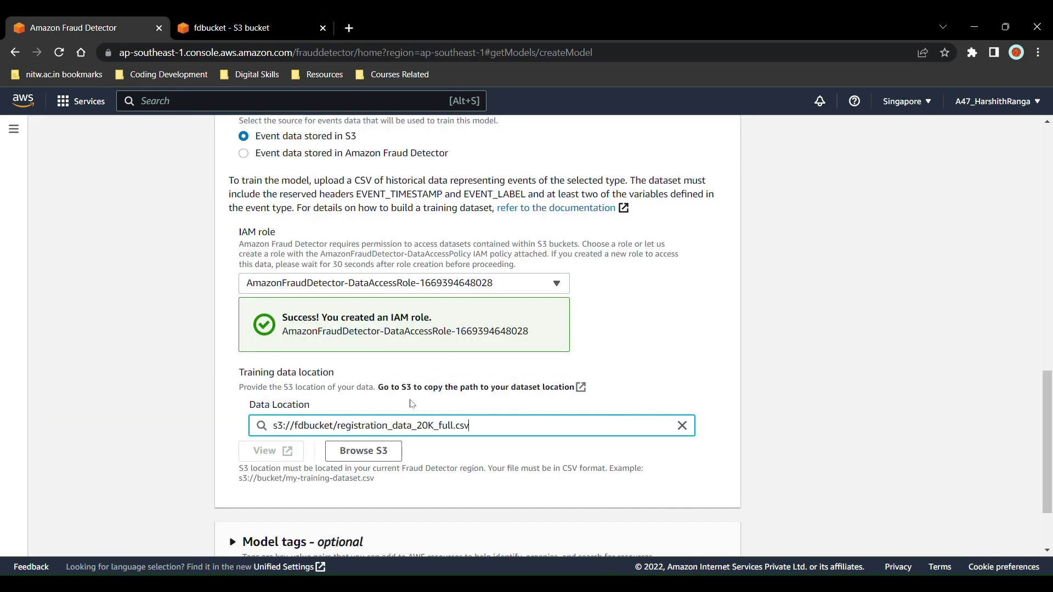
click(492, 471)
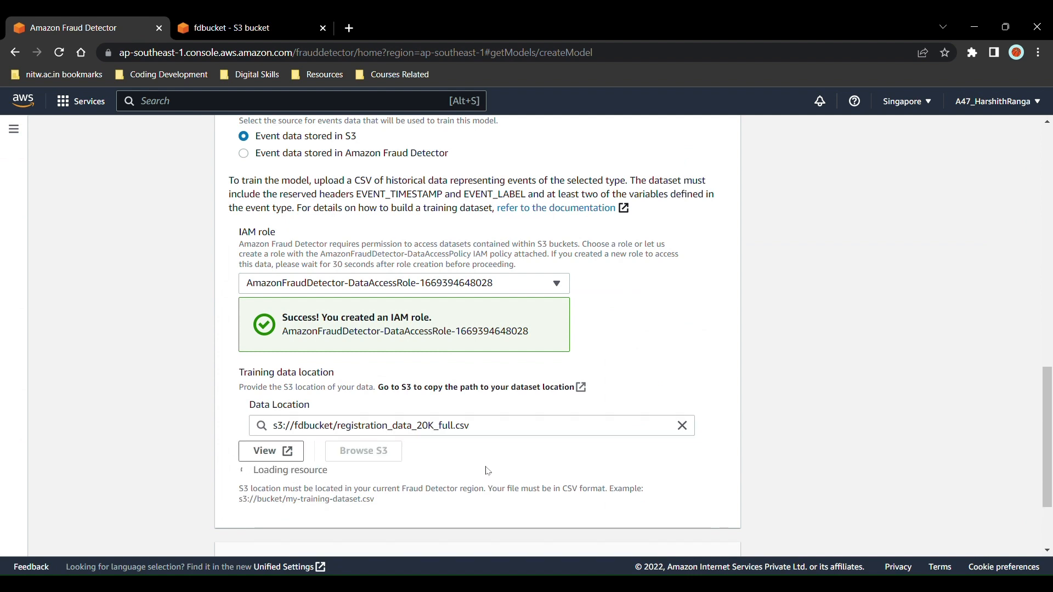
scroll(492, 471, down, 2)
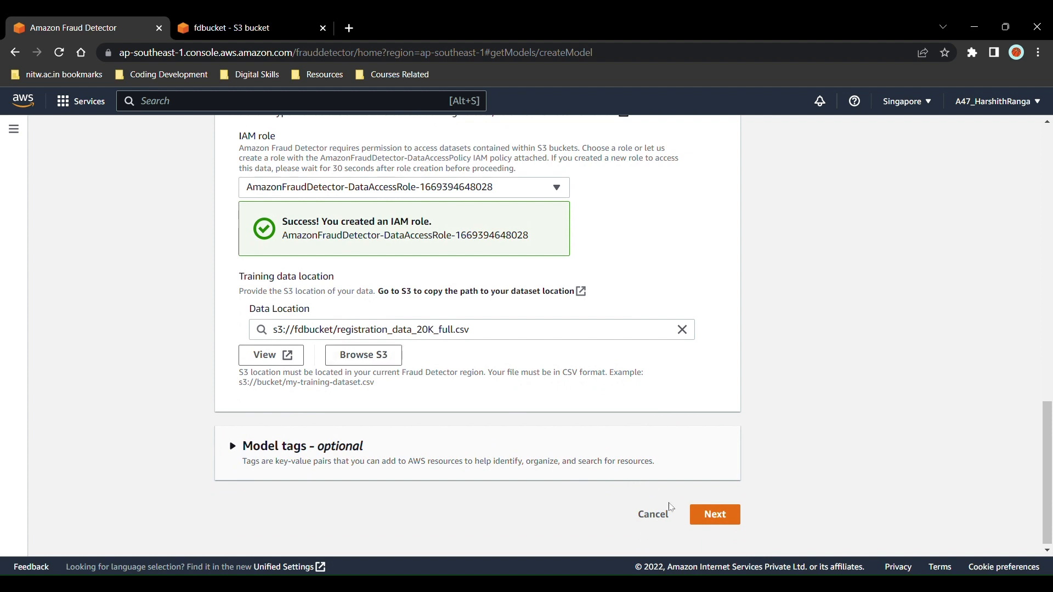
click(707, 518)
Classify the fraud label as fraudulent and the legit label as legitimate, keeping all model inputs, and continue to the review.
scroll(559, 435, up, 3)
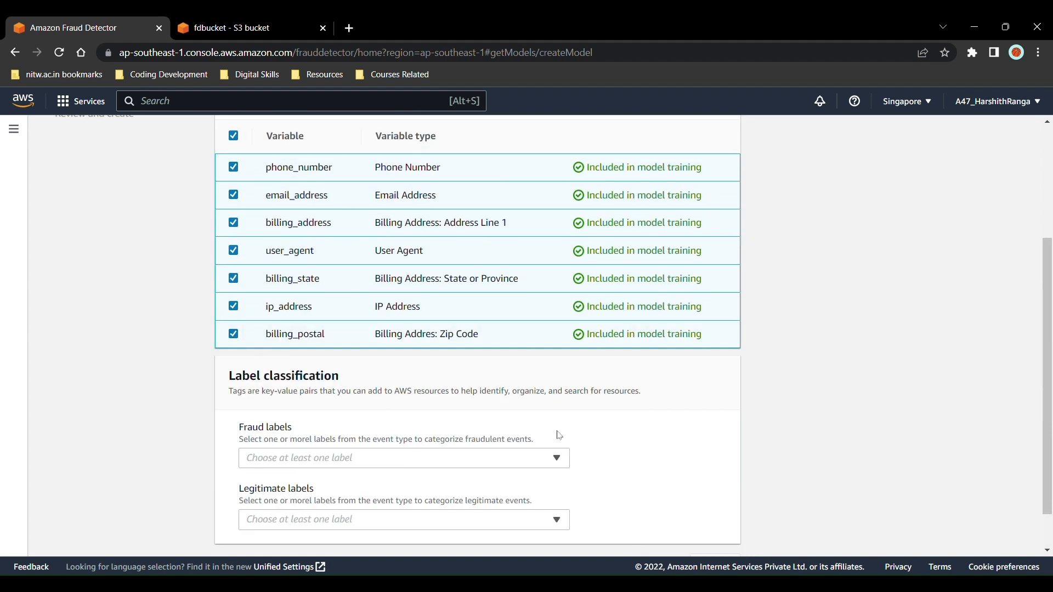
scroll(559, 436, down, 3)
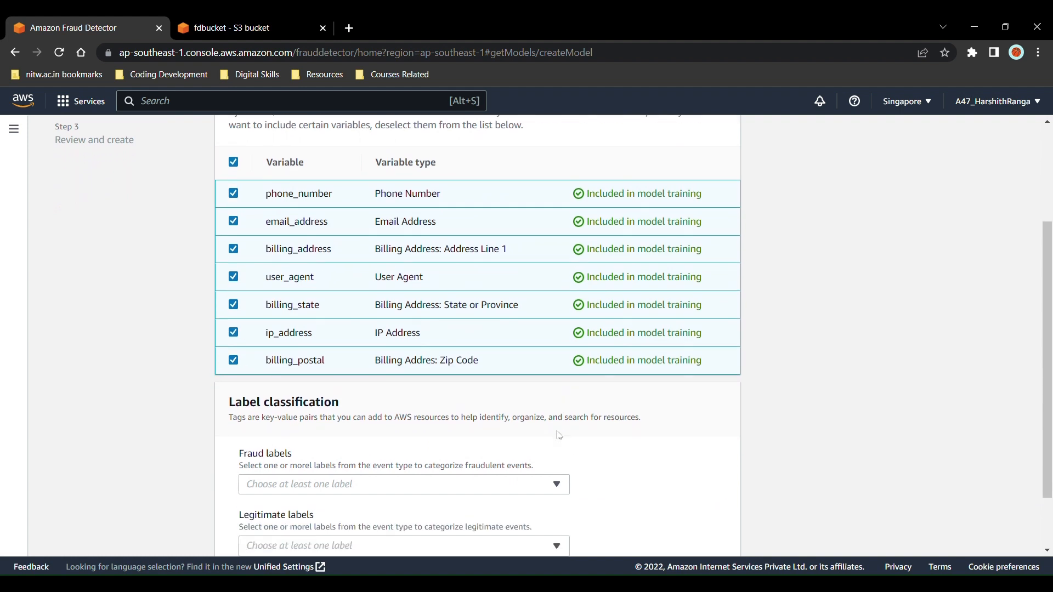
click(538, 439)
click(482, 452)
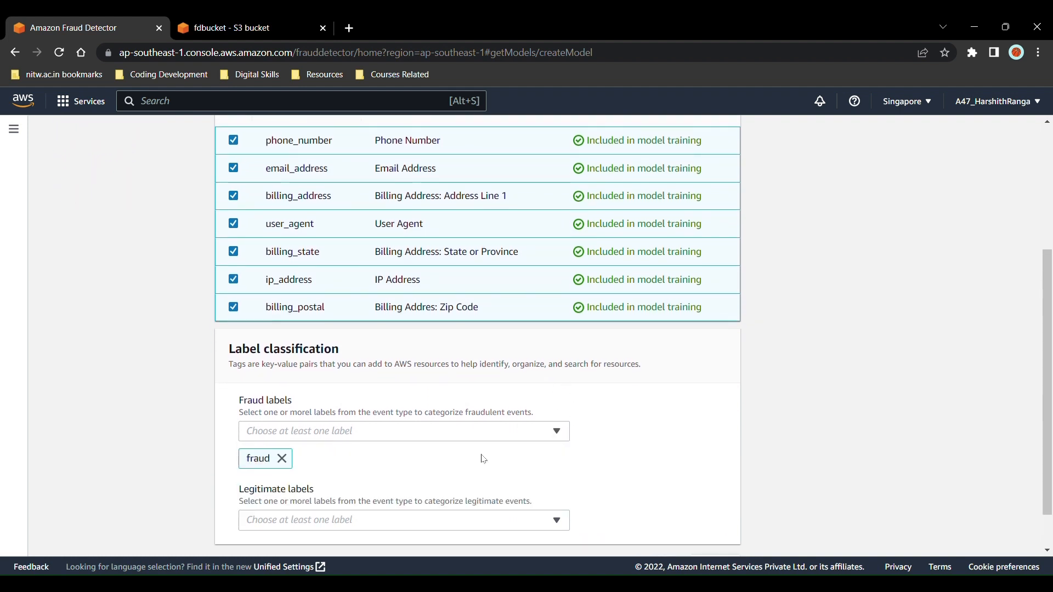
click(504, 520)
click(483, 504)
scroll(549, 510, down, 1)
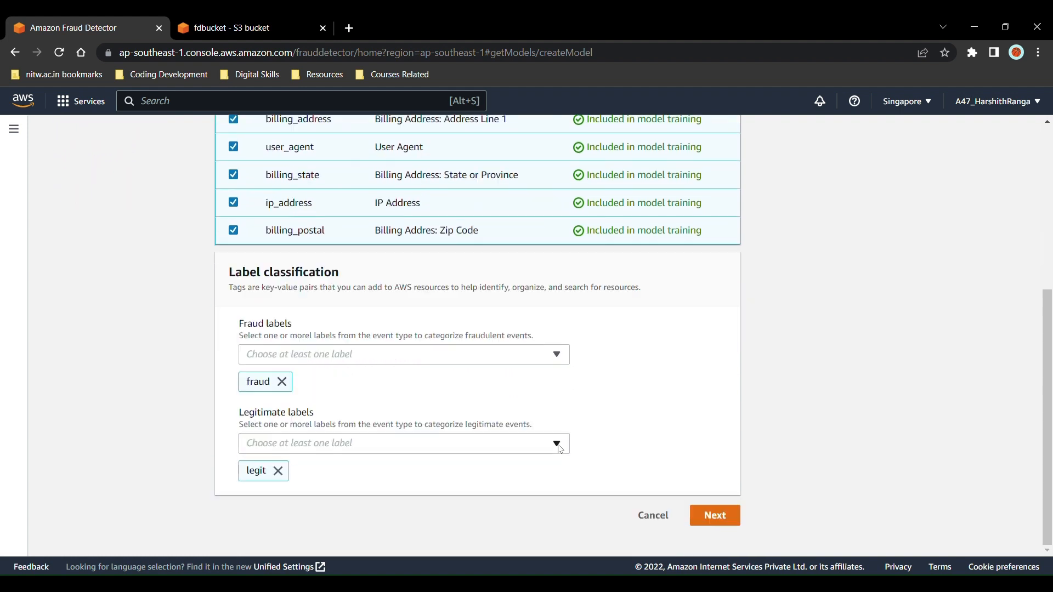
click(705, 513)
Review the model inputs and label classification, and create and train the model.
scroll(569, 355, down, 5)
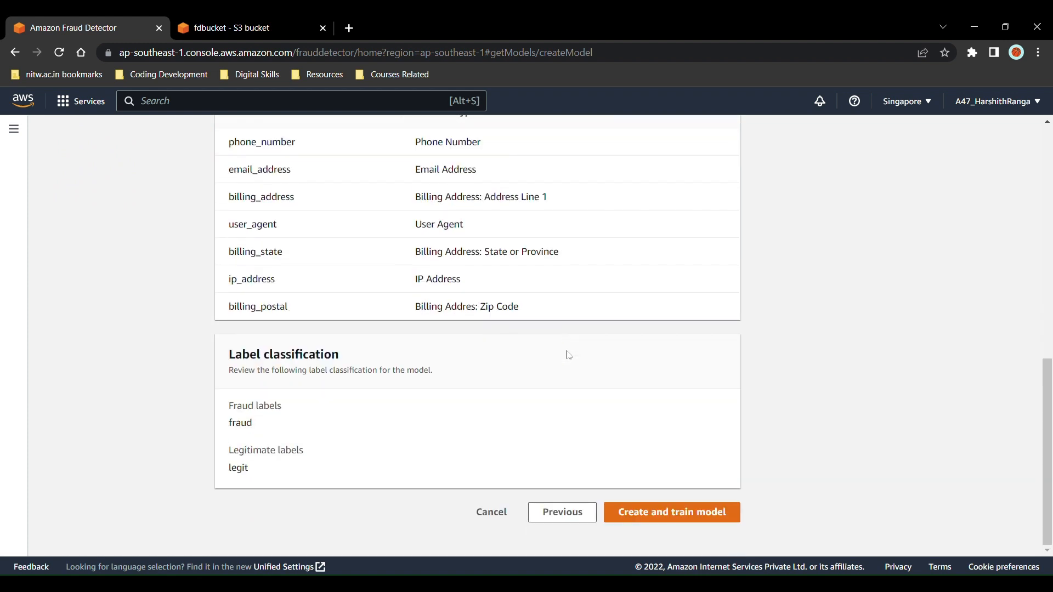
click(630, 513)
scroll(705, 512, up, 5)
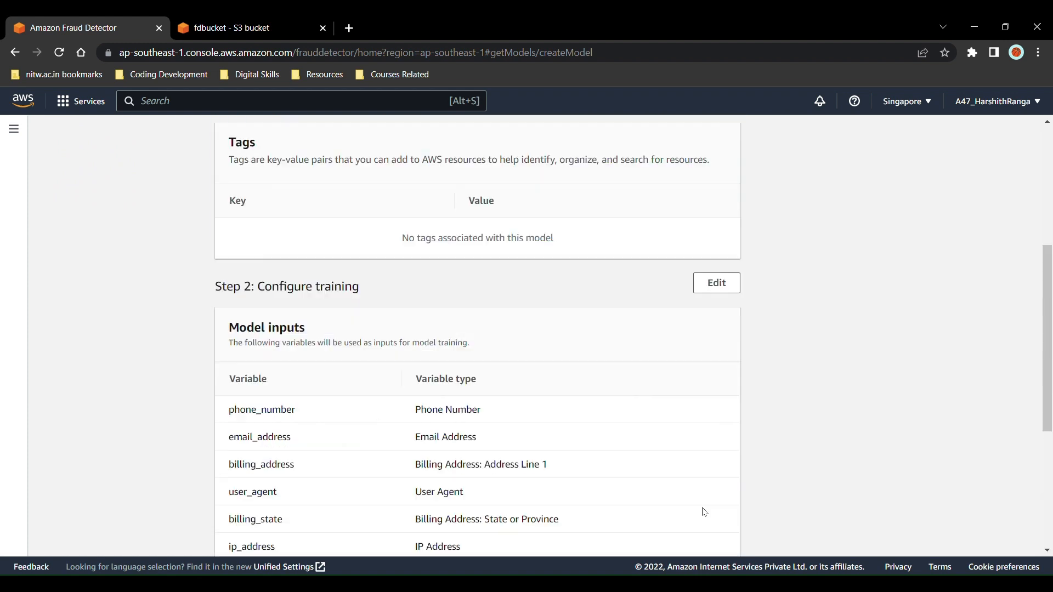
scroll(569, 355, down, 5)
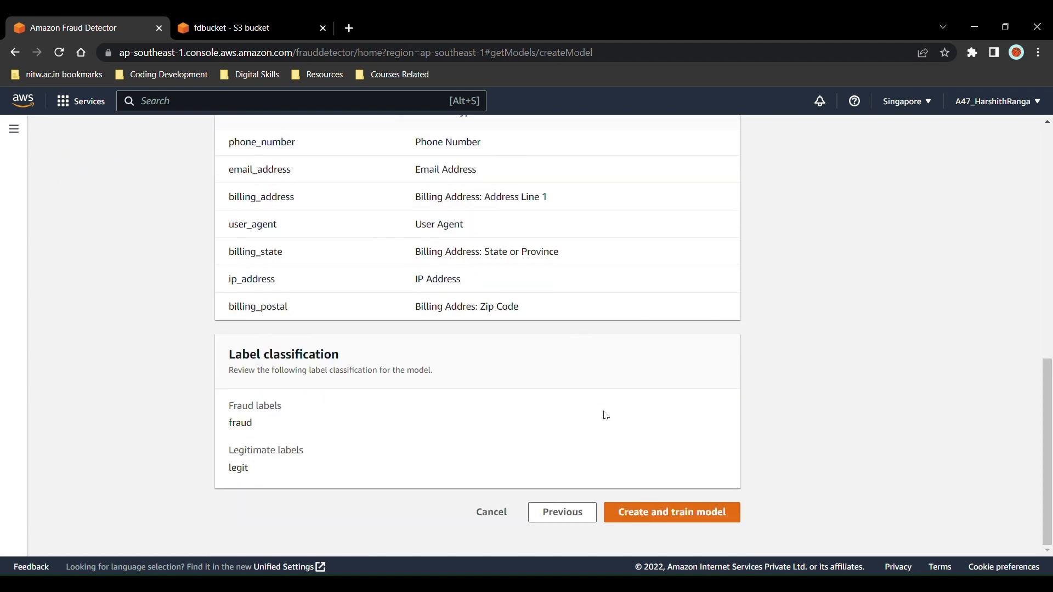
click(632, 511)
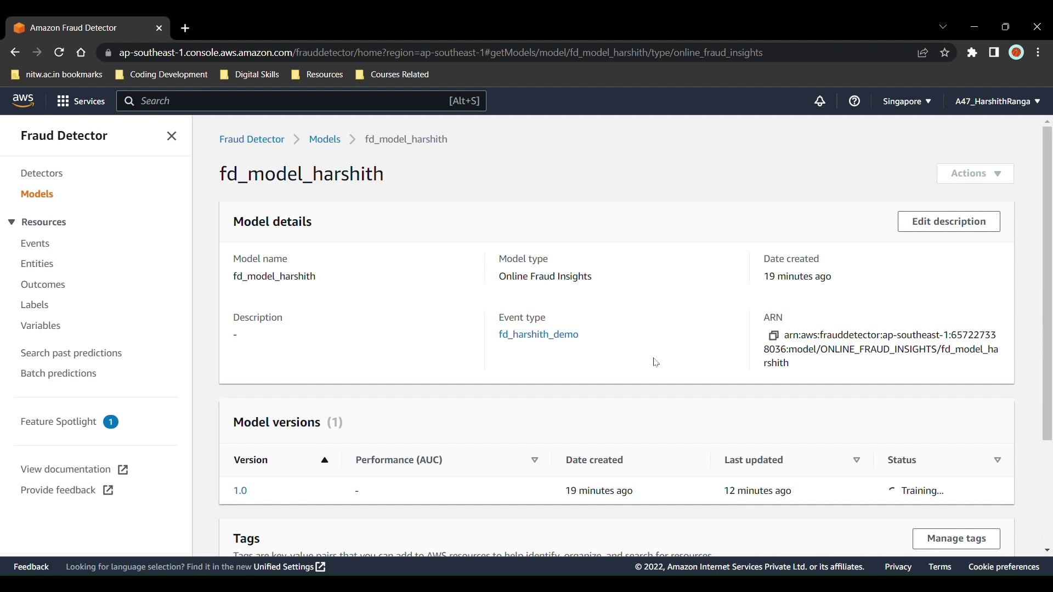
Open version 1.0 of the model and examine its status, performance and variable importance sections.
click(241, 491)
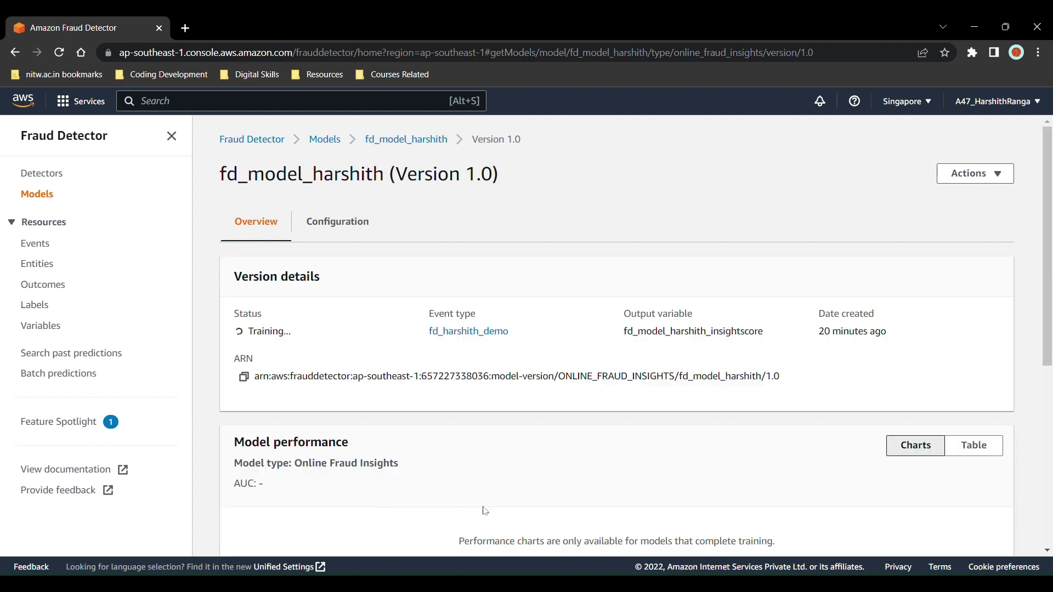
scroll(484, 508, down, 3)
scroll(484, 511, down, 2)
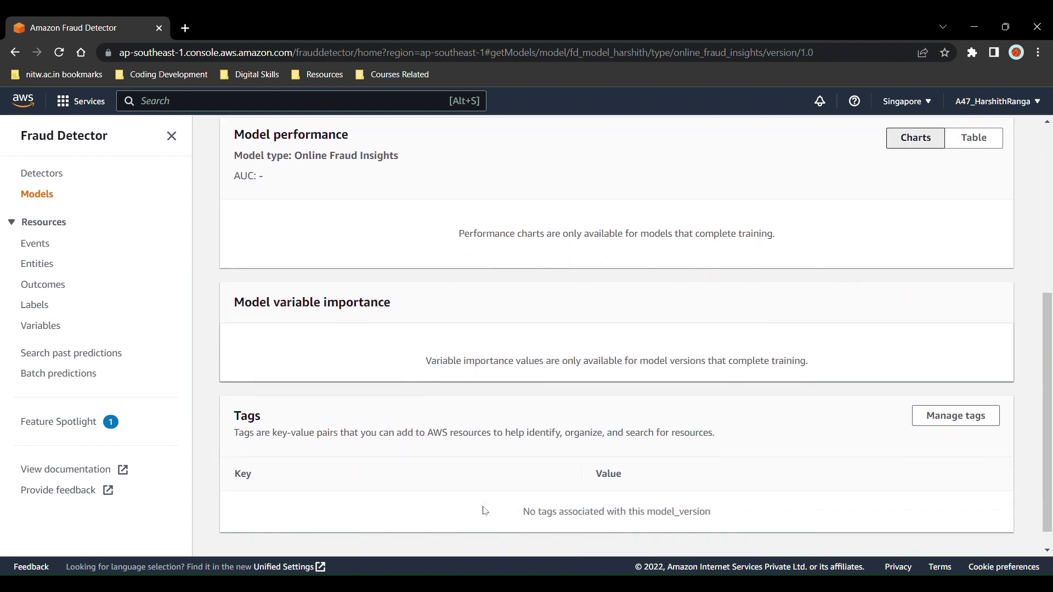
scroll(485, 511, up, 6)
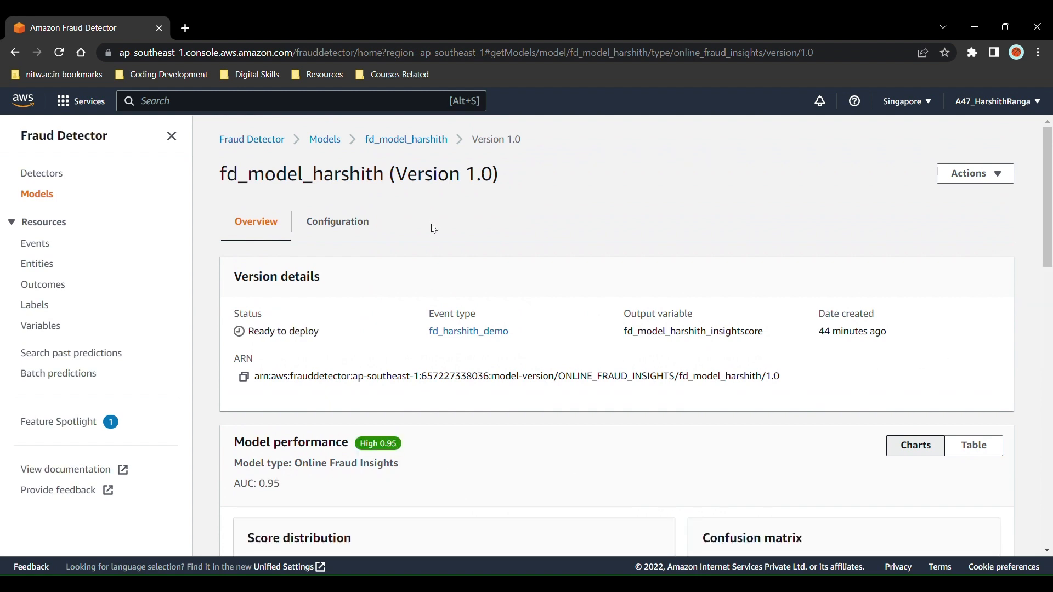
Check the AUC and status of version 1.0 on the model's overview page and reopen that version's details.
click(441, 147)
scroll(421, 442, down, 3)
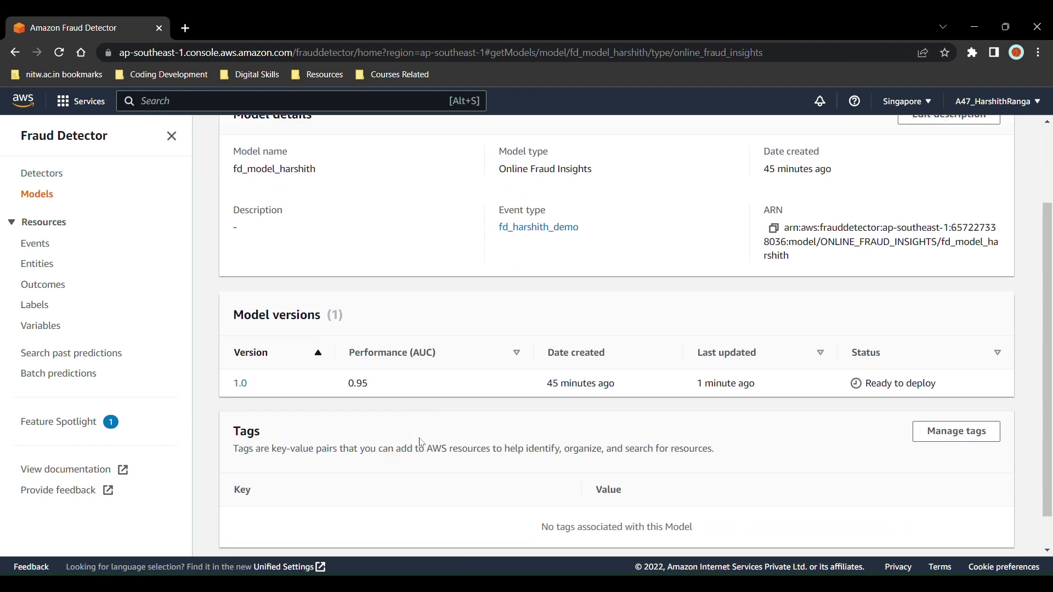
click(244, 346)
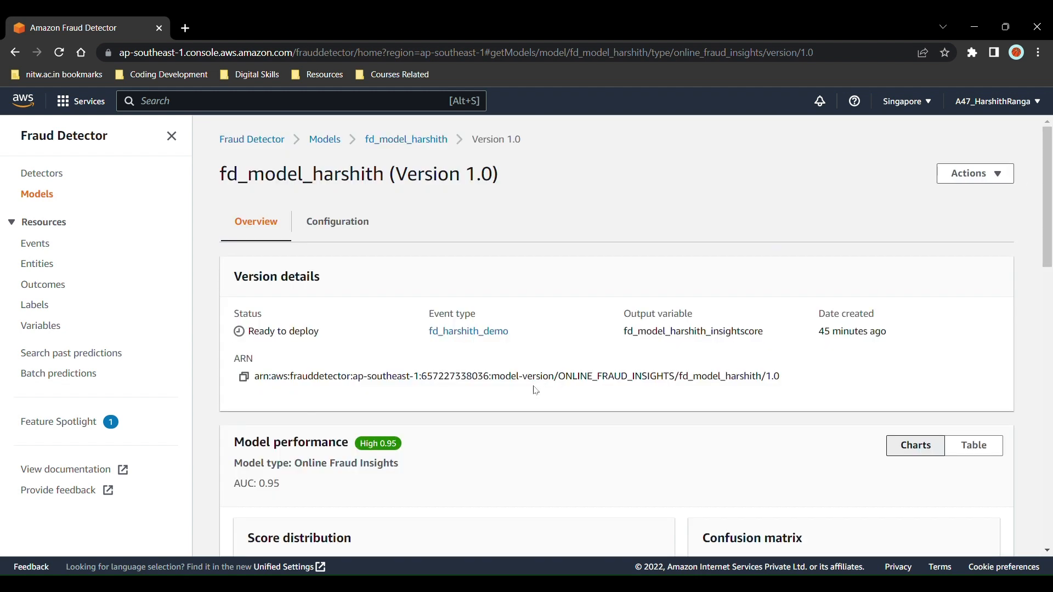
Compare the score distribution and confusion matrix of version 1.0 at model score thresholds of 835 and 420.
scroll(536, 390, down, 5)
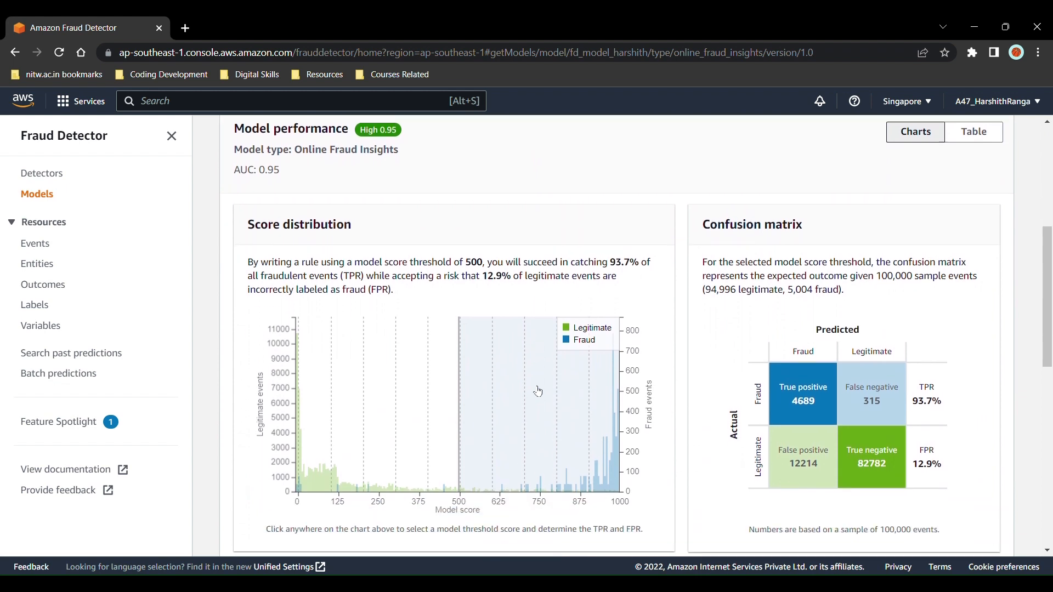
scroll(539, 391, down, 1)
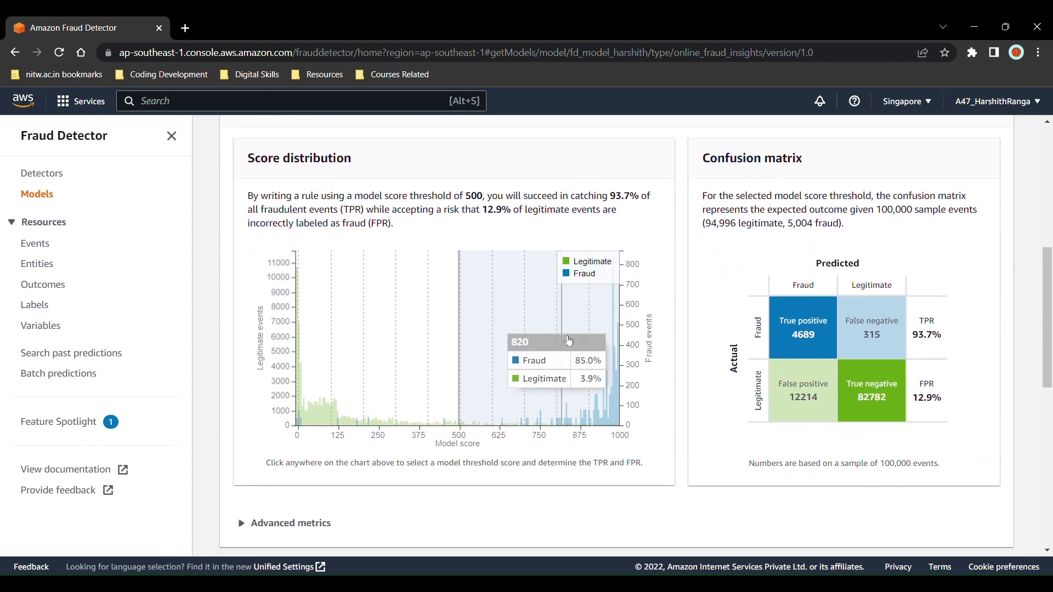
click(568, 341)
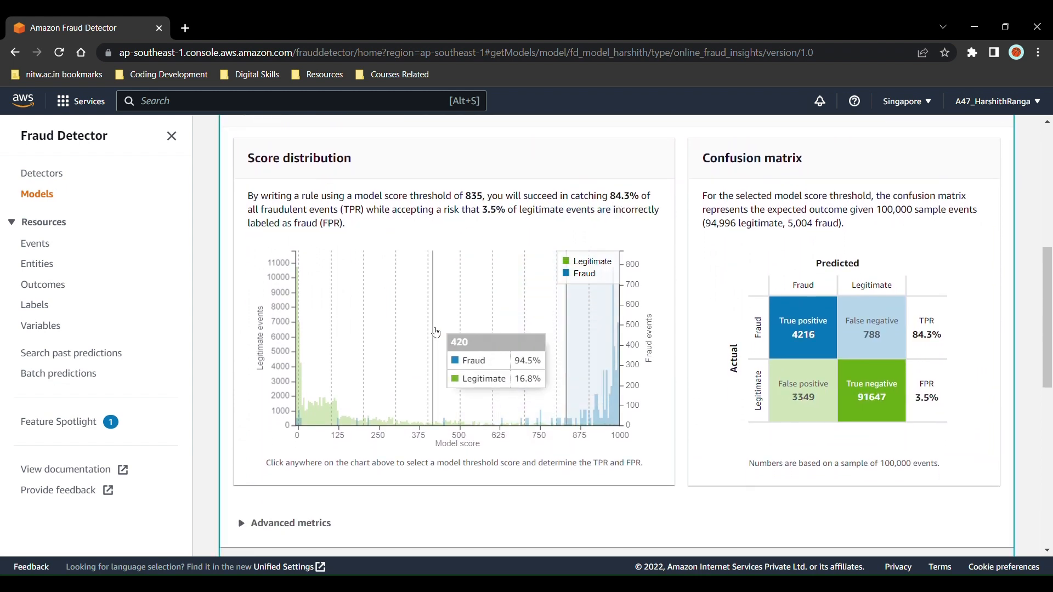
click(435, 333)
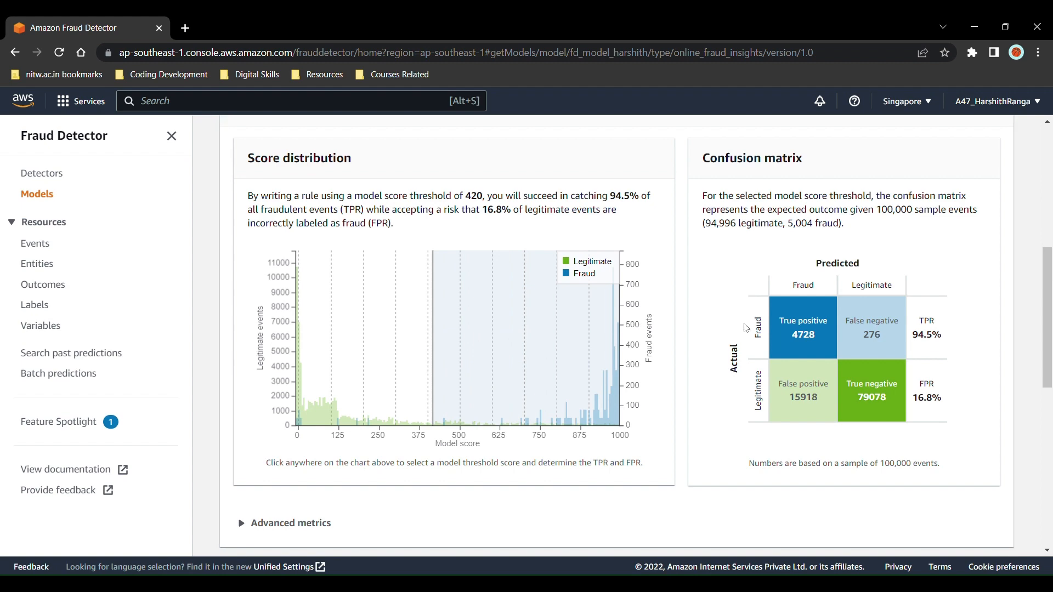
scroll(727, 278, down, 2)
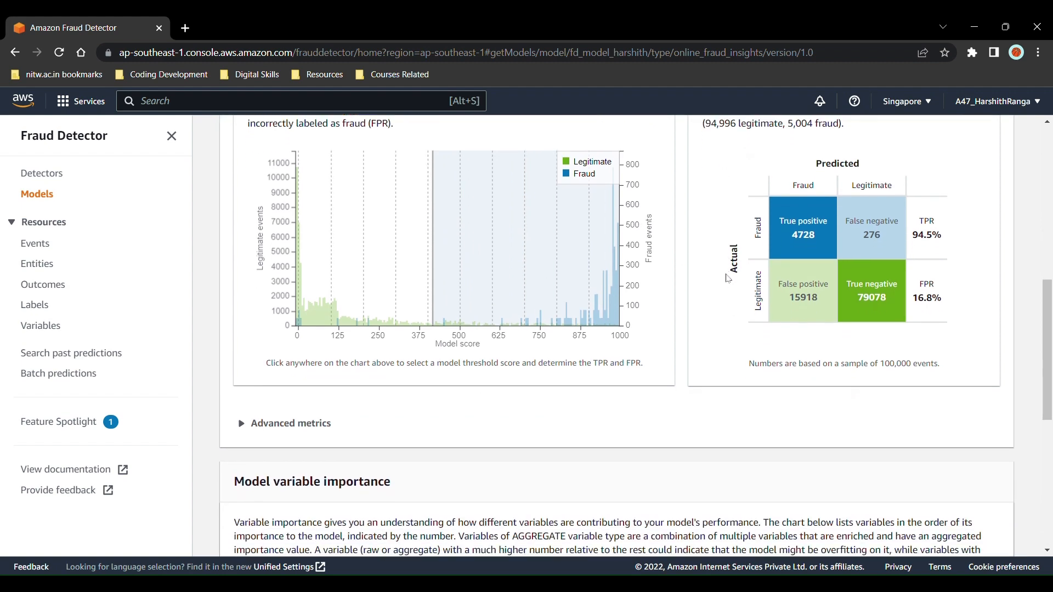
scroll(727, 279, up, 1)
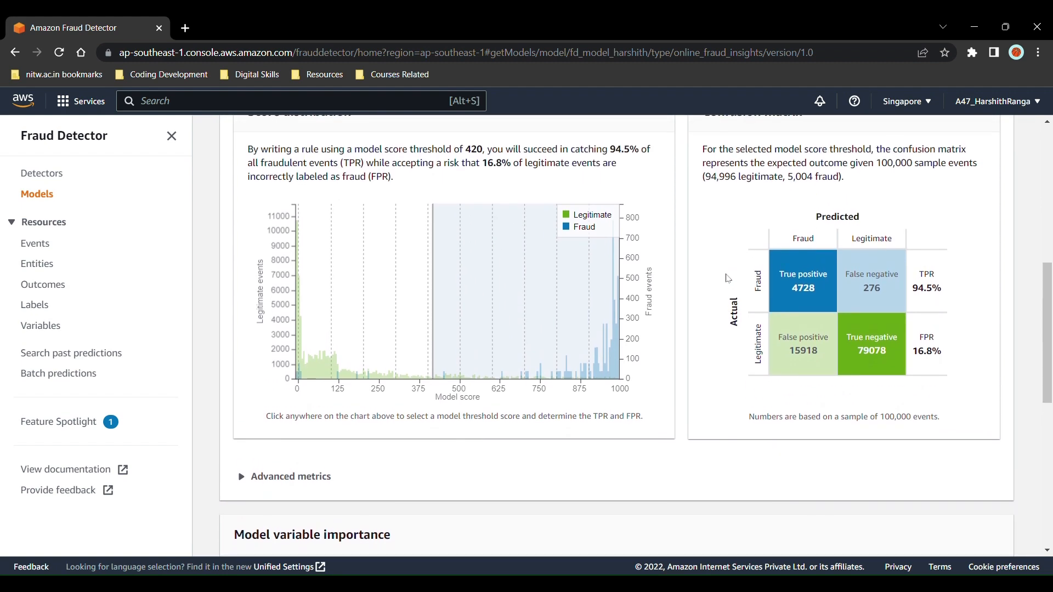
scroll(727, 279, up, 3)
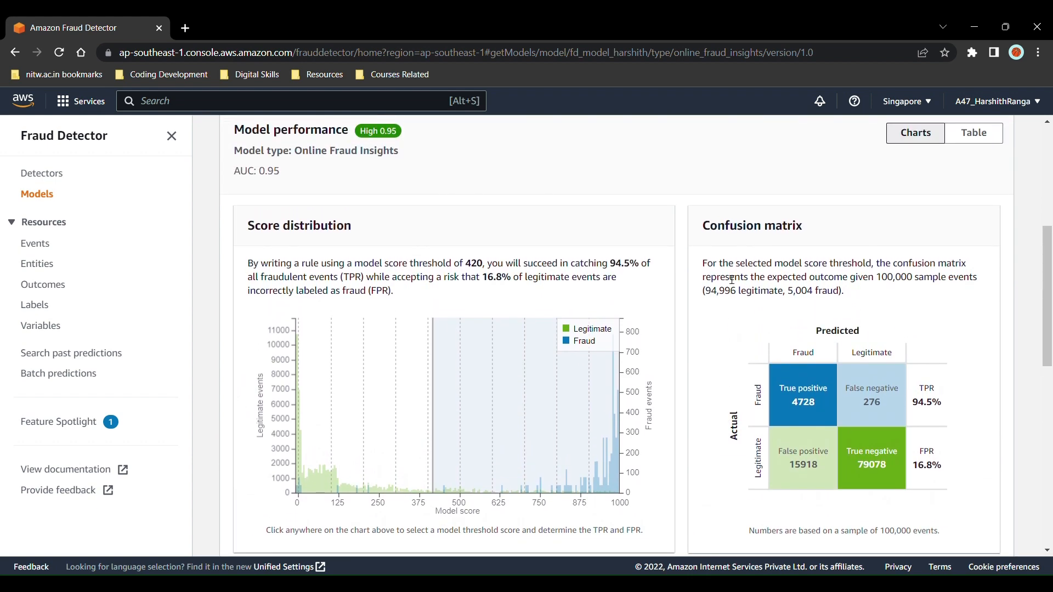
scroll(732, 279, down, 7)
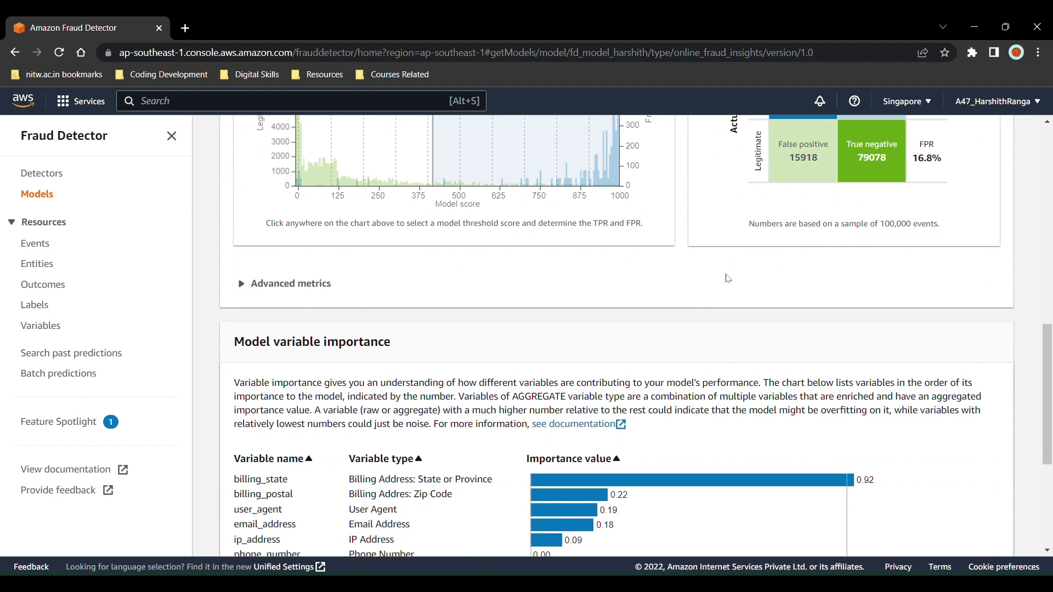
Expand the advanced metrics to examine the ROC curve, and review the model variable importance chart and tags.
click(240, 283)
scroll(431, 394, down, 2)
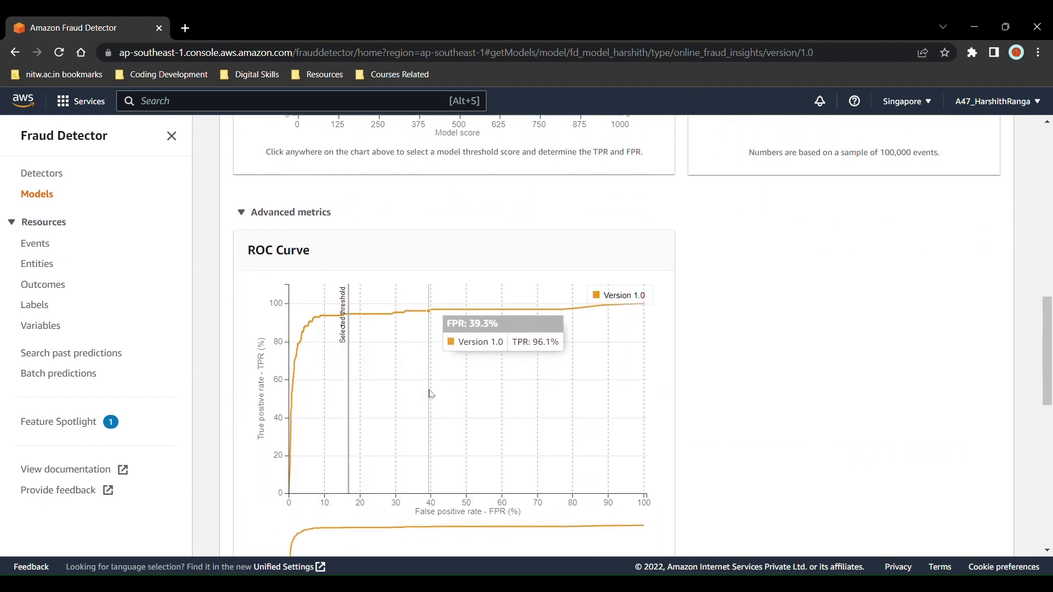
scroll(431, 394, down, 1)
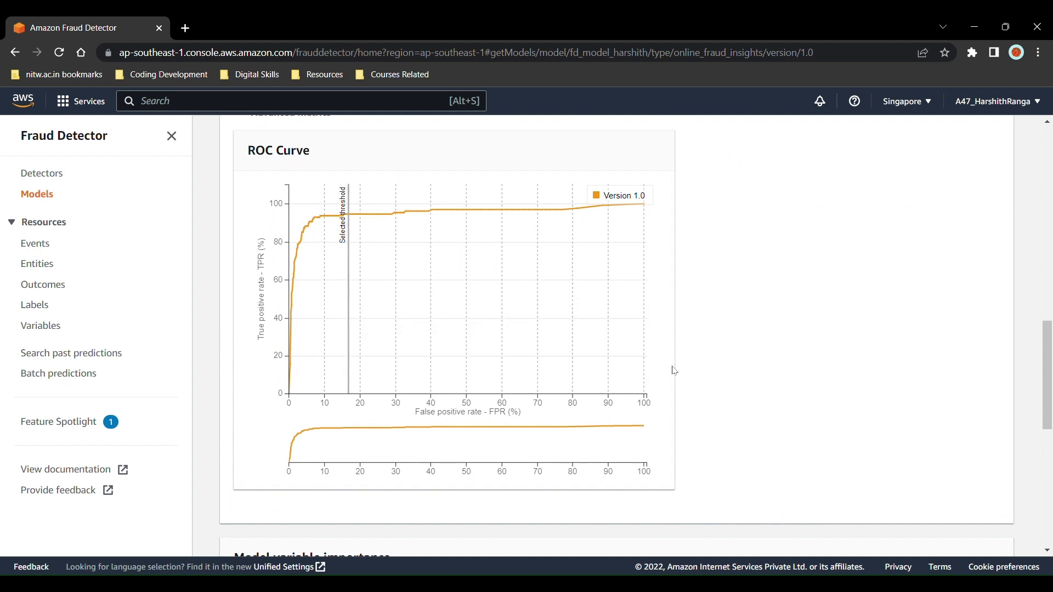
scroll(674, 371, down, 5)
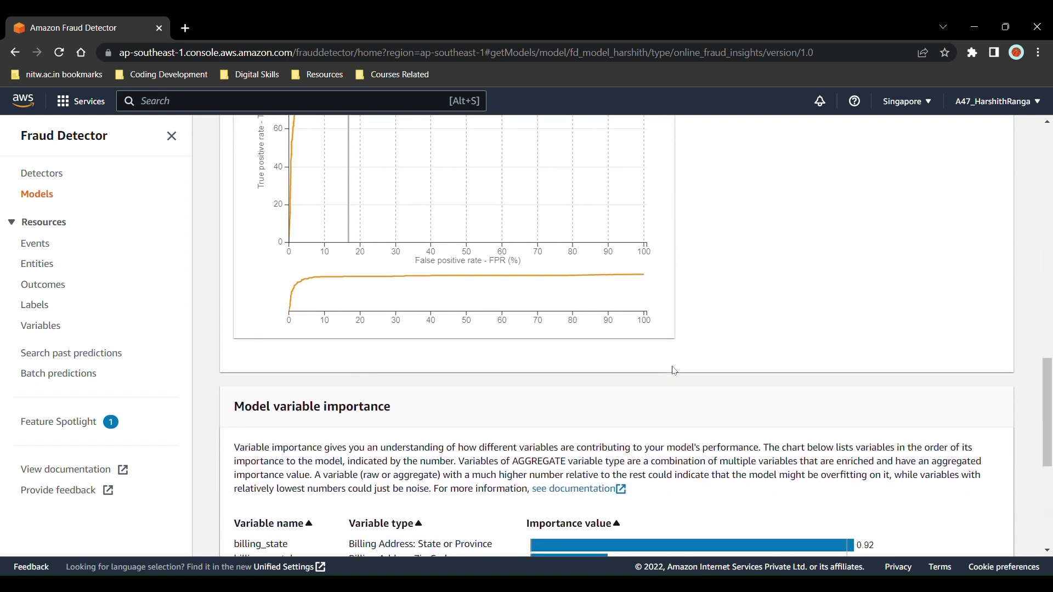
scroll(675, 371, down, 2)
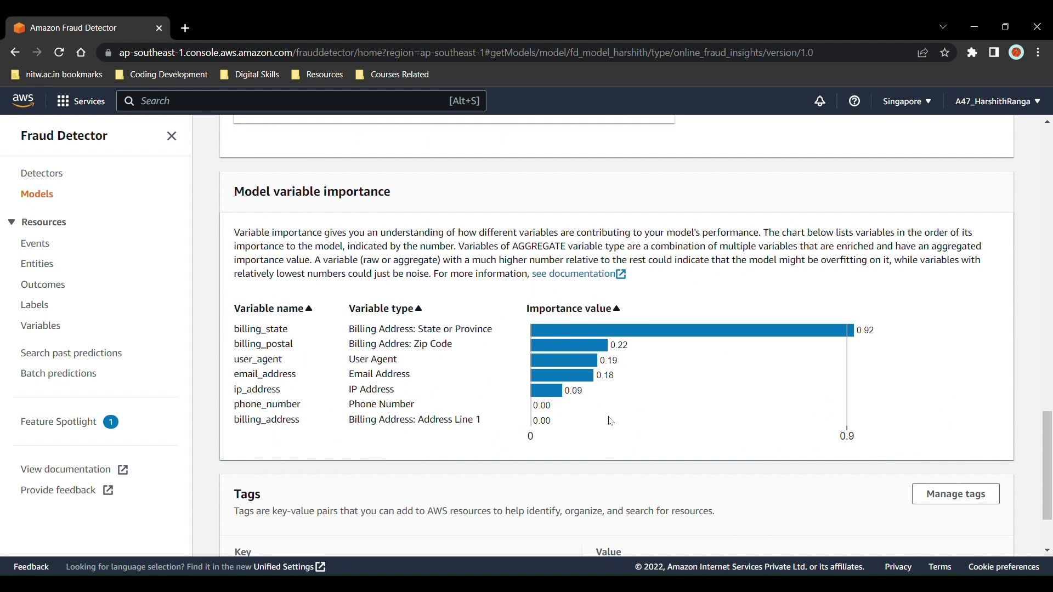
scroll(611, 421, down, 1)
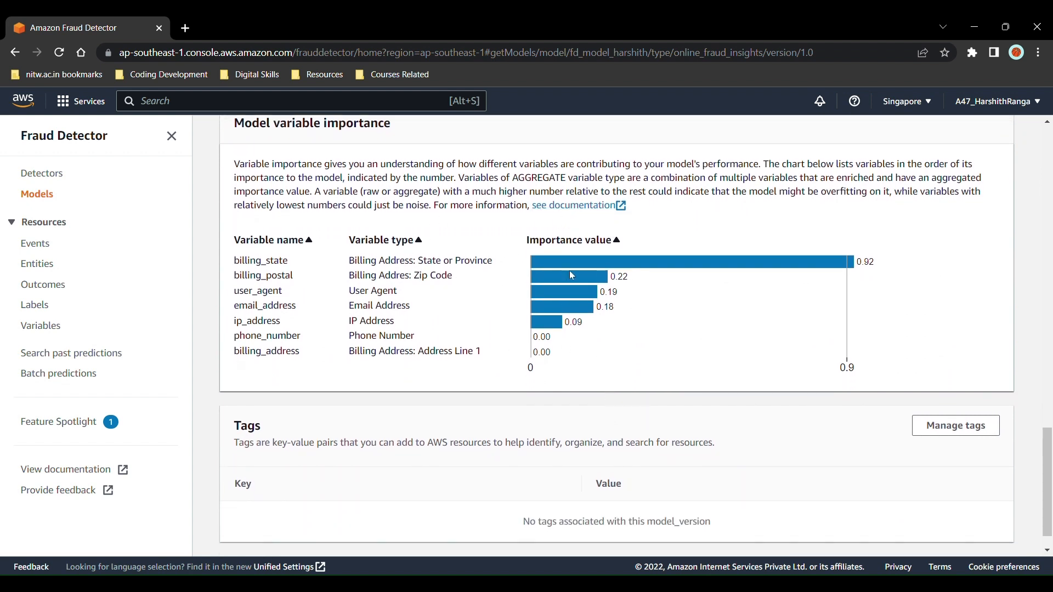
scroll(600, 360, down, 1)
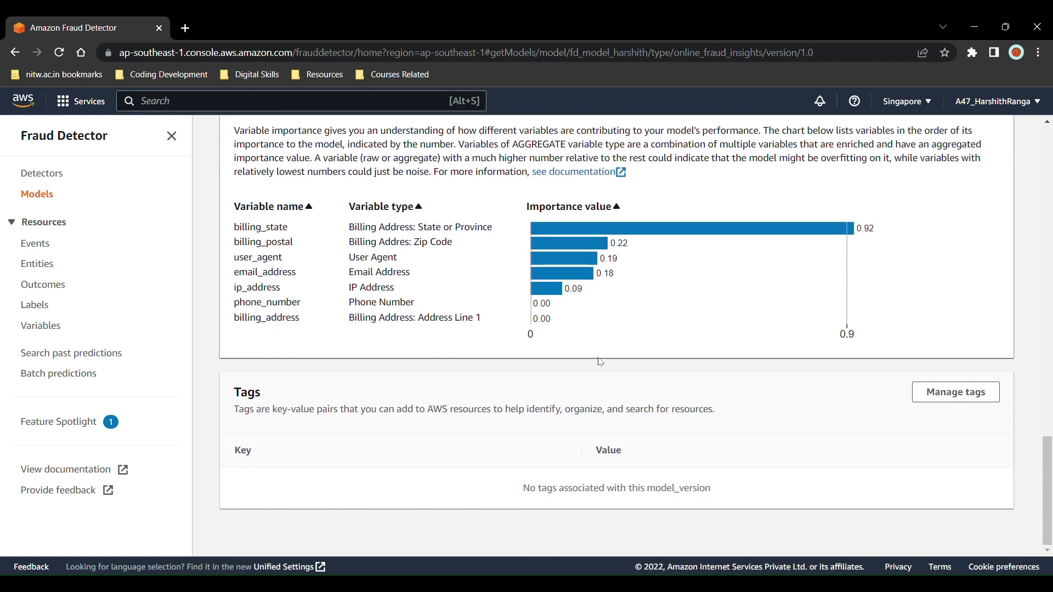
Check the status of version 1.0, read the hosting charge notice and deploy this model version.
scroll(601, 362, up, 20)
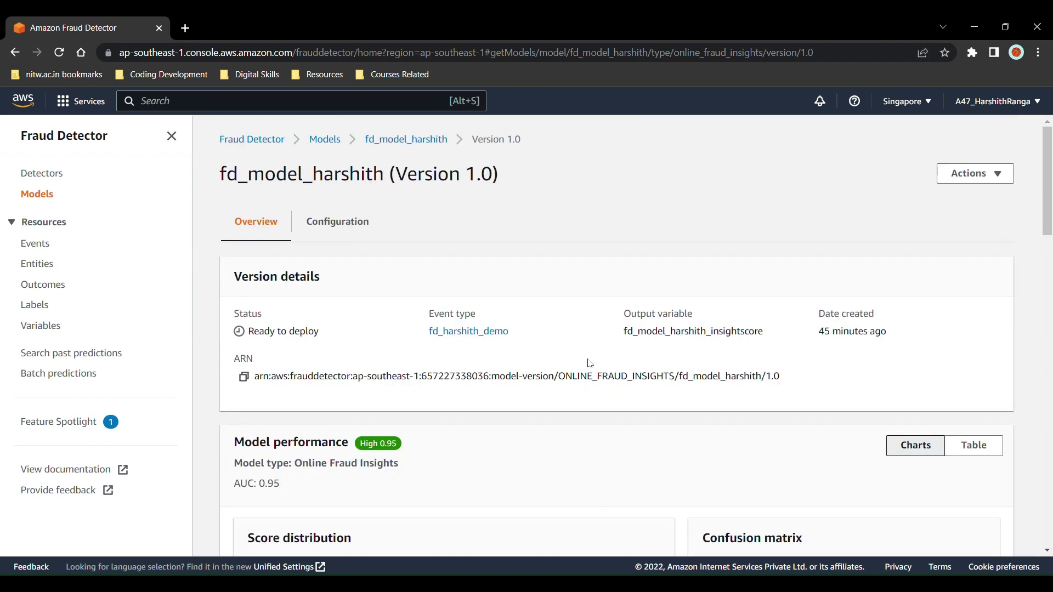
drag(247, 332, 329, 333)
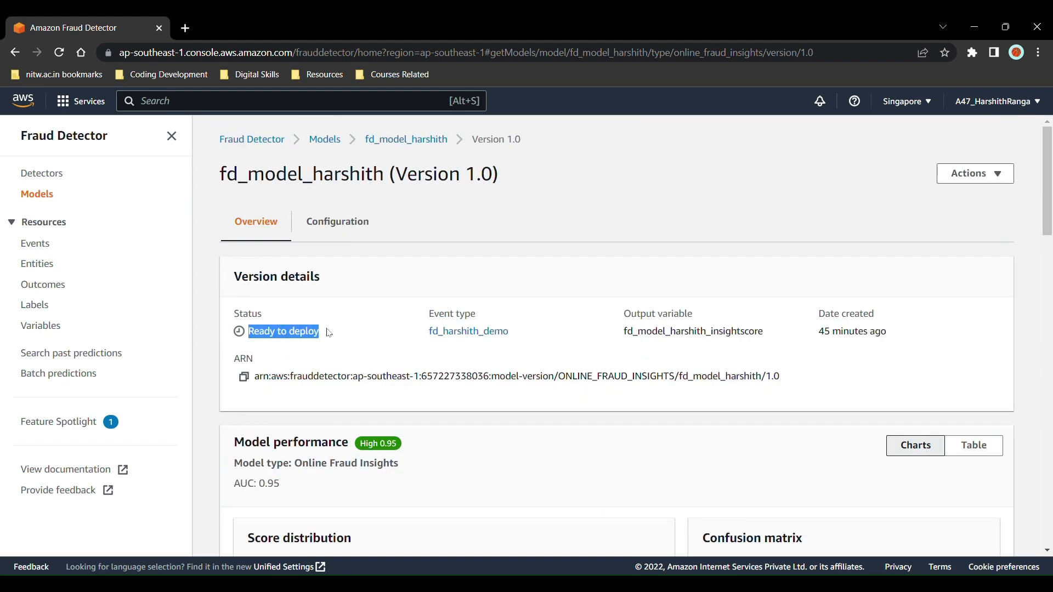
click(333, 332)
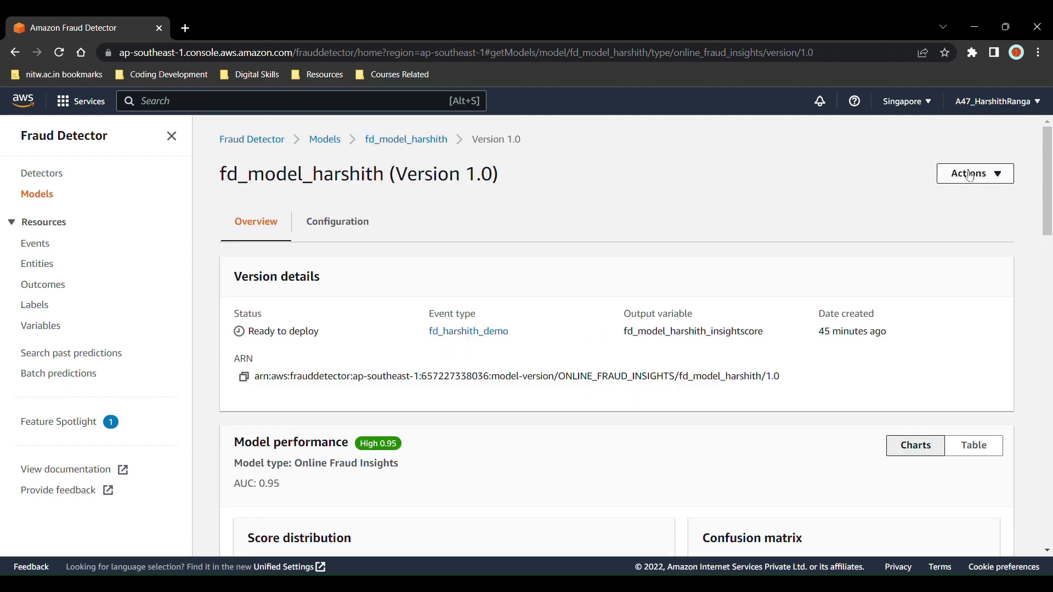
click(969, 176)
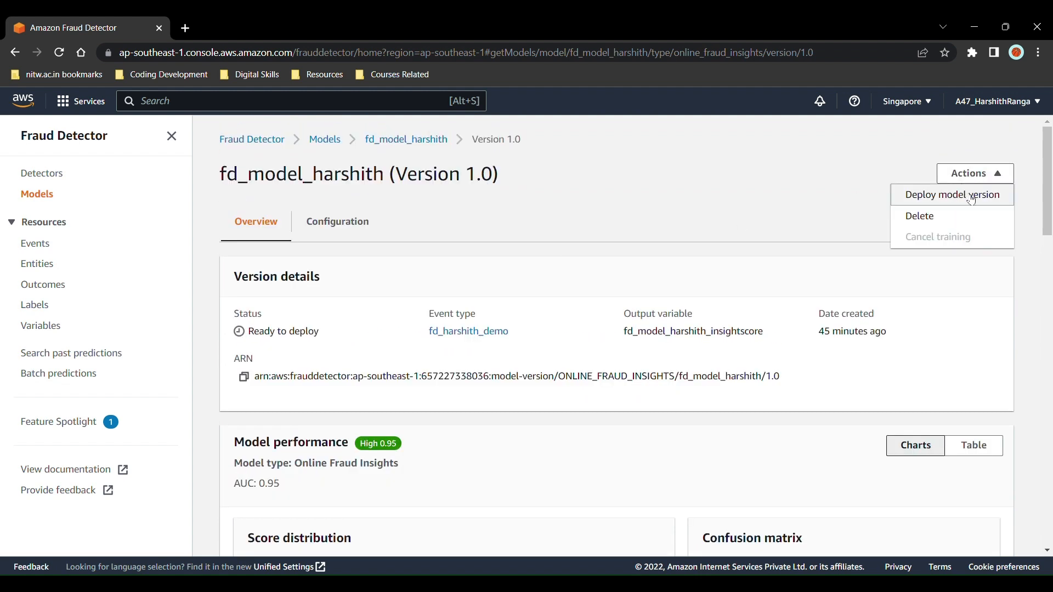
click(972, 201)
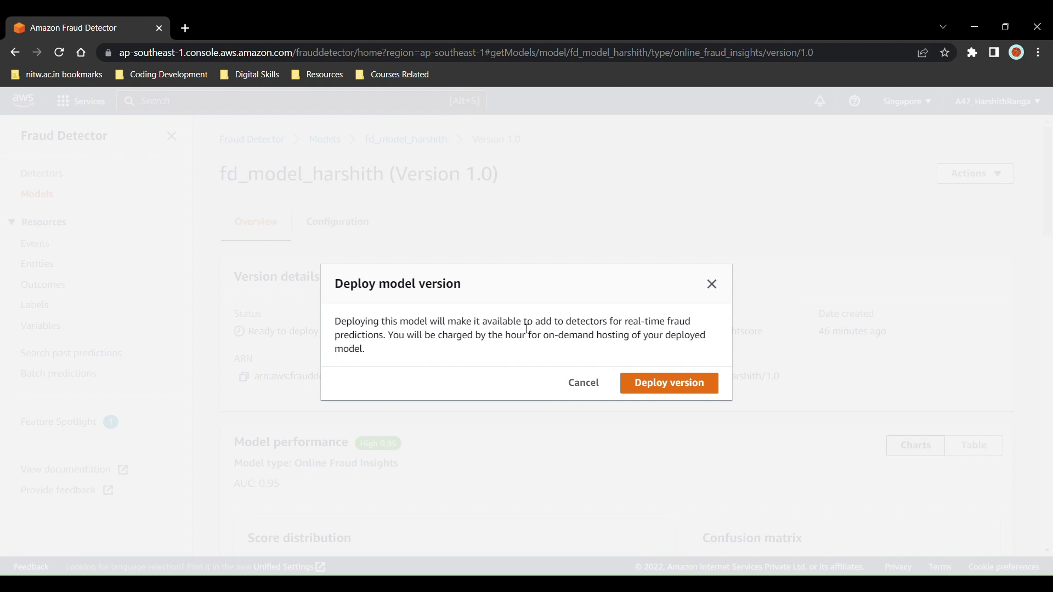
drag(525, 328, 646, 352)
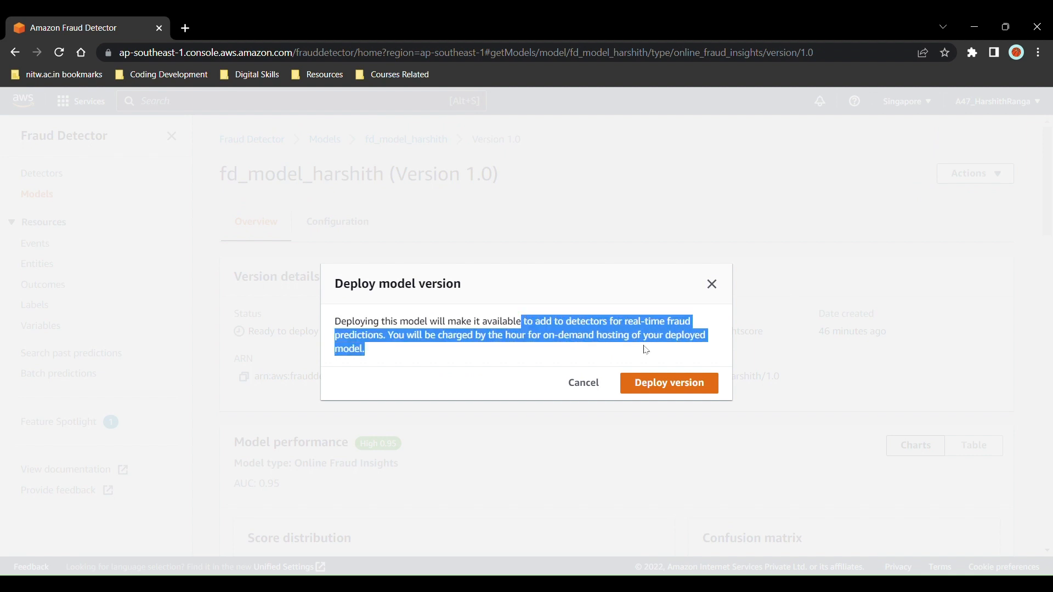
click(645, 350)
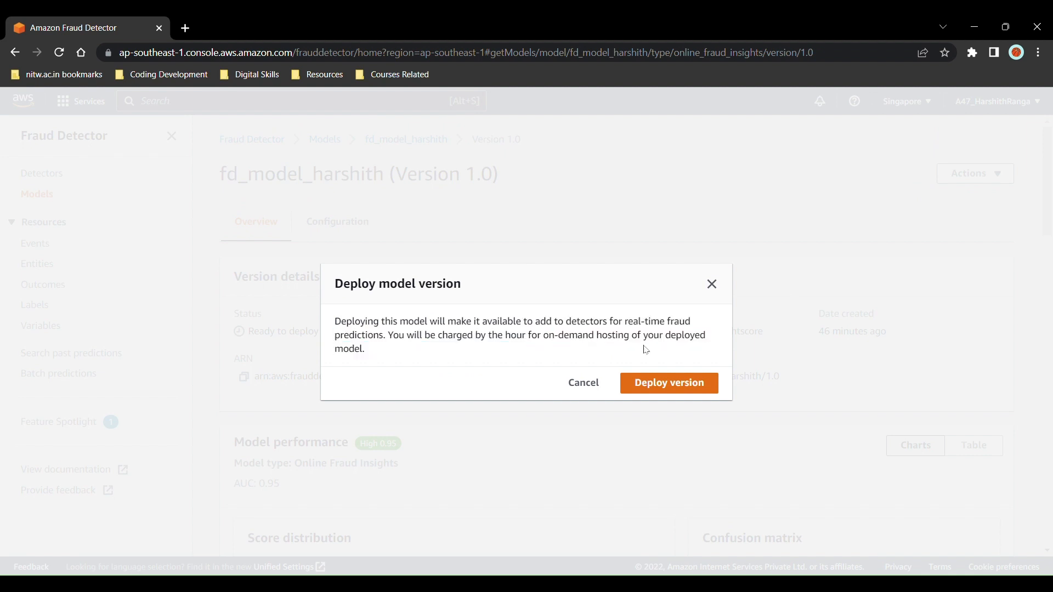
click(678, 386)
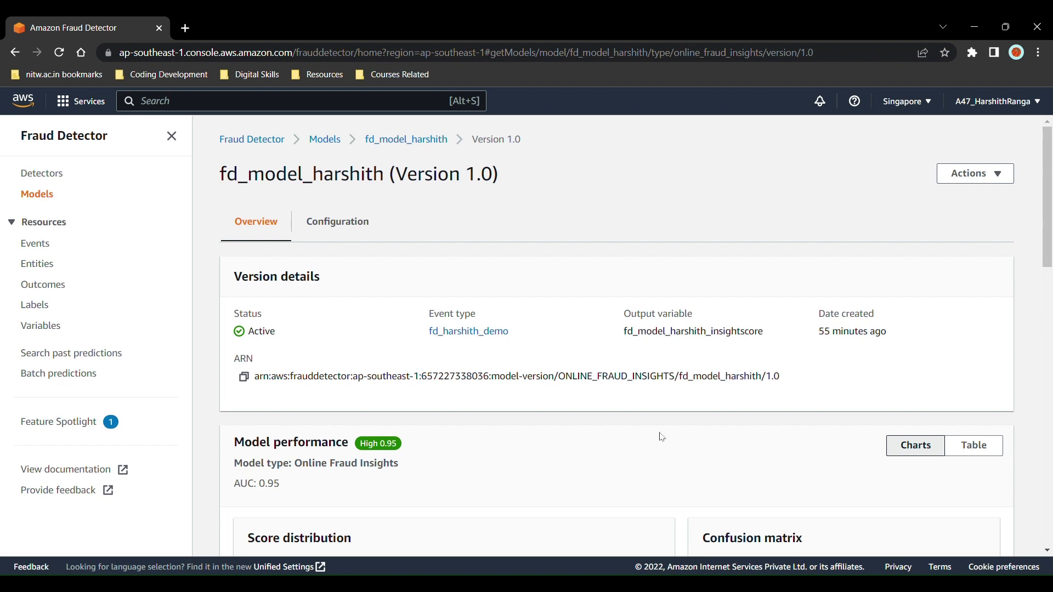
Show the deployed version's model performance as a table and review the interpretation notes and the FPR, TPR, precision and threshold rows.
scroll(658, 440, down, 3)
scroll(658, 442, down, 9)
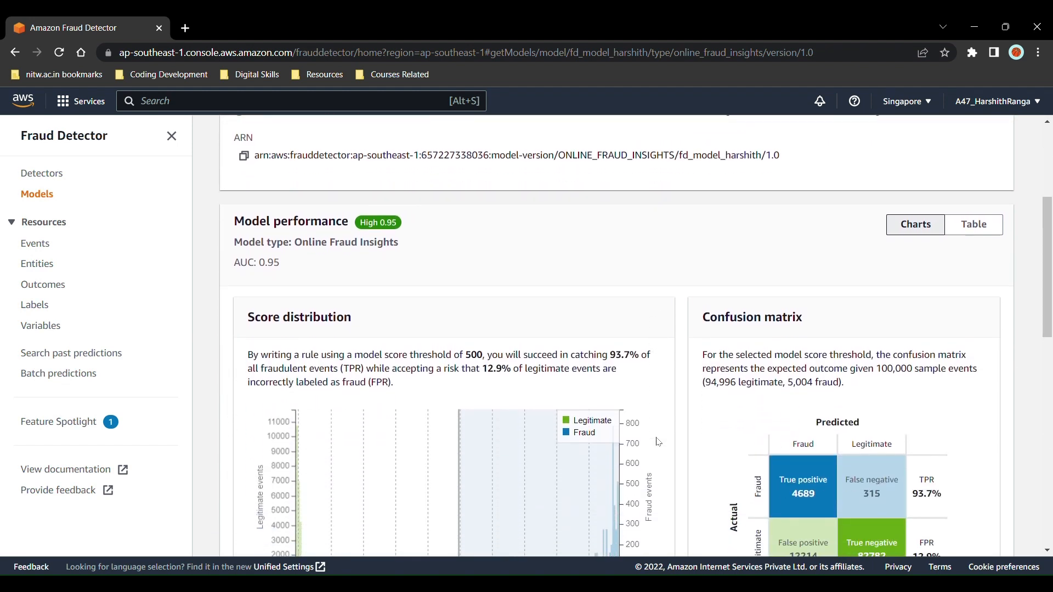
scroll(657, 442, up, 8)
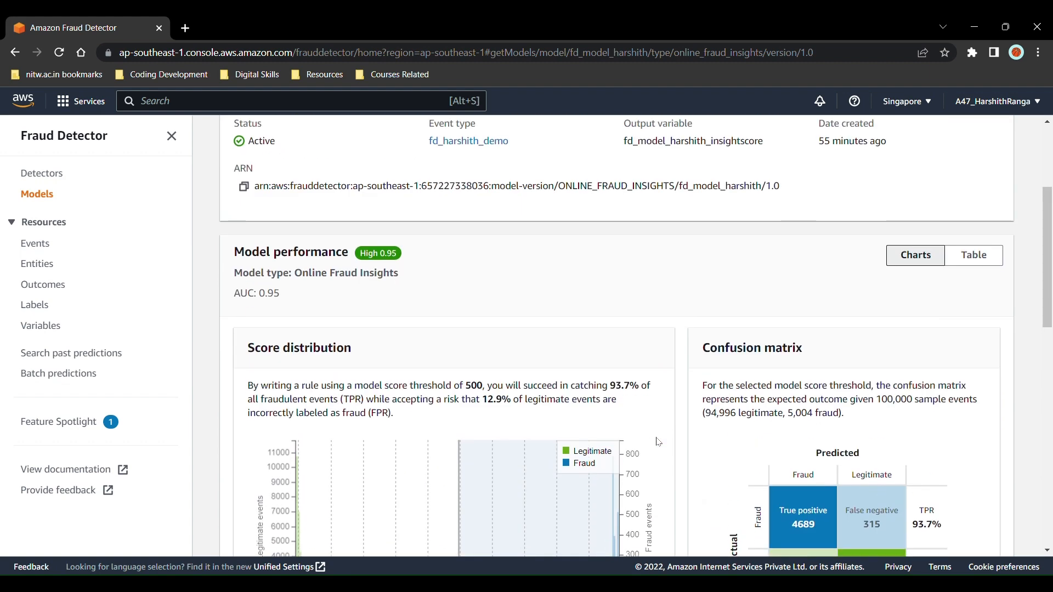
click(974, 260)
scroll(664, 389, down, 2)
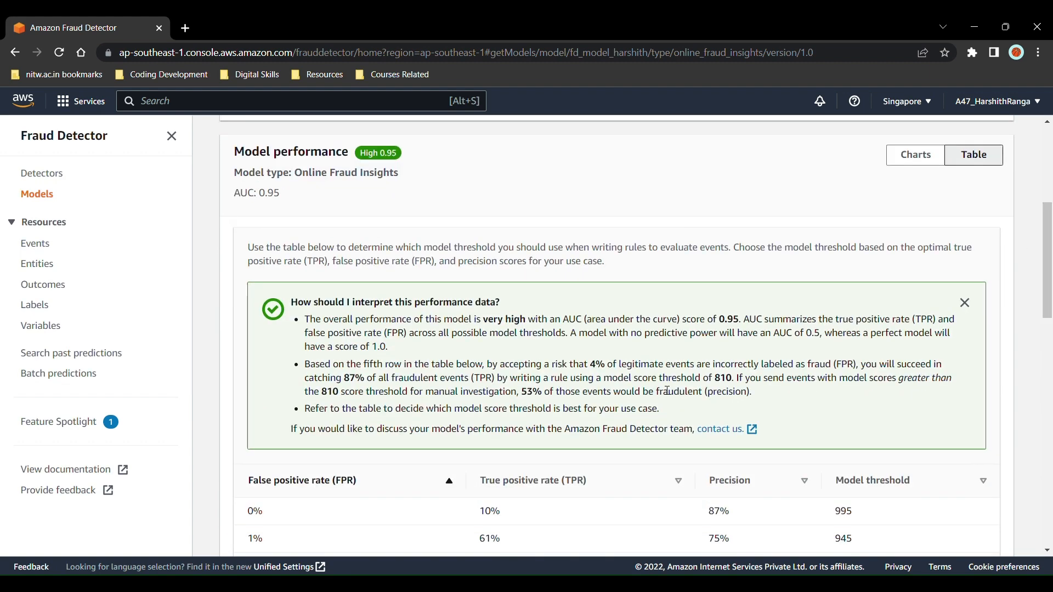
drag(347, 299, 631, 394)
double_click(681, 359)
click(630, 394)
scroll(632, 398, down, 13)
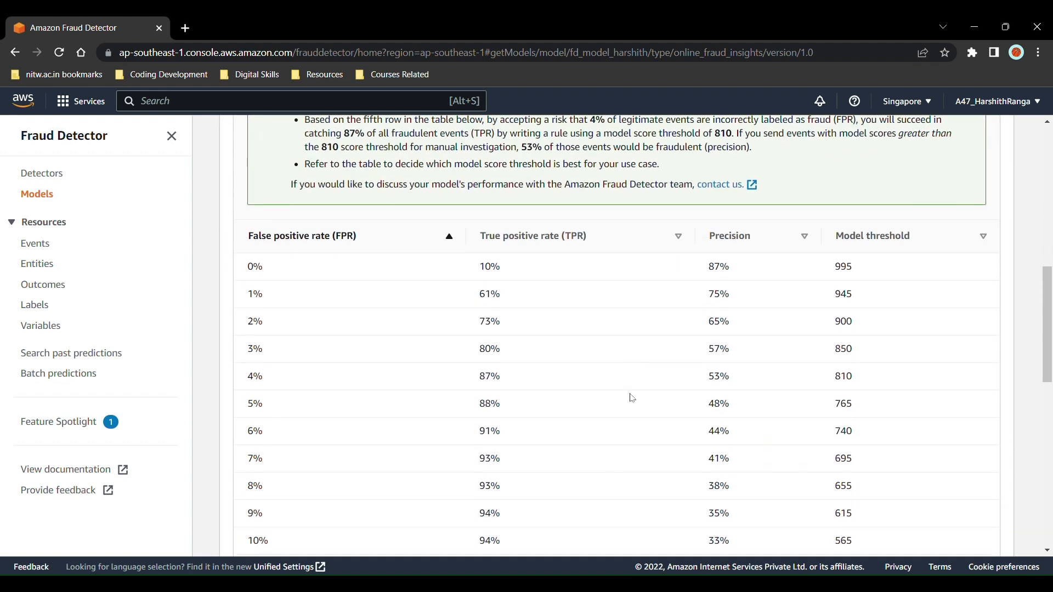
scroll(632, 399, up, 6)
scroll(632, 399, up, 15)
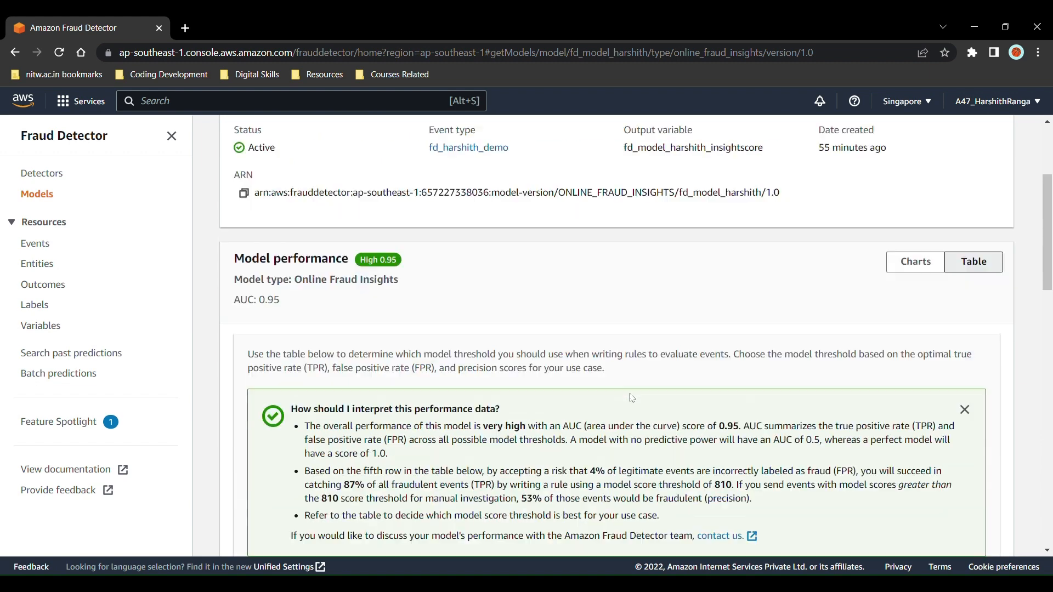
Start a new detector, name it with the owner's first name between fd_ and _detector, select the demo event type and continue.
click(60, 173)
scroll(428, 464, down, 3)
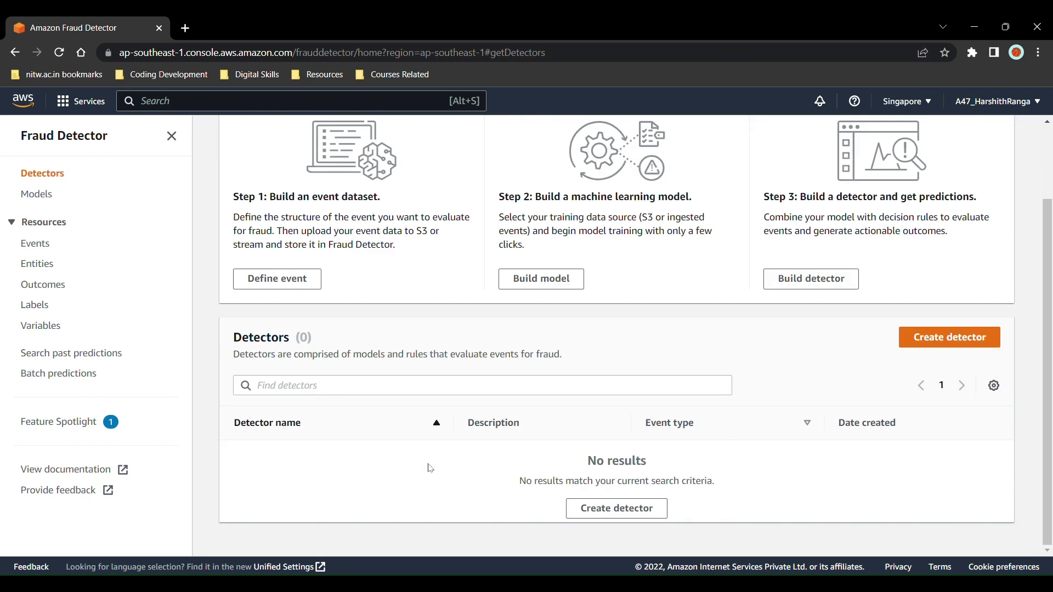
click(938, 334)
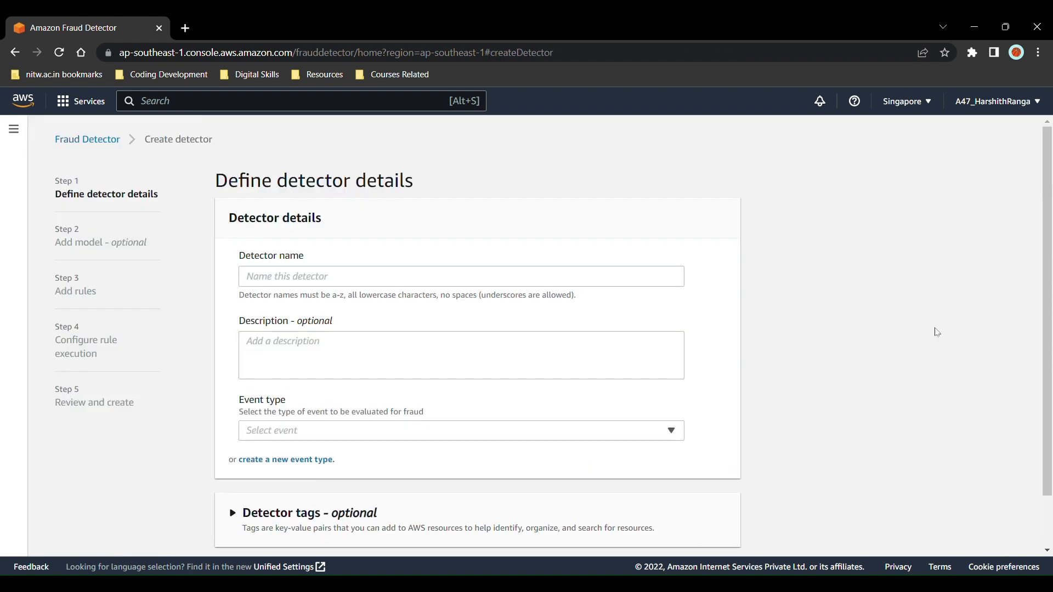
click(451, 280)
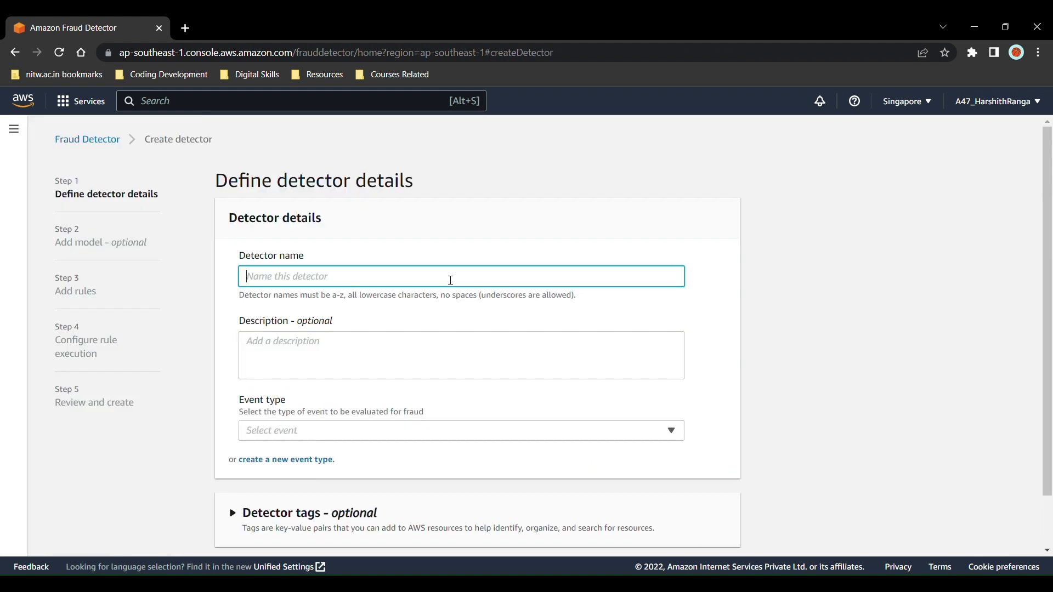
text(fd_harshith_detector)
click(400, 430)
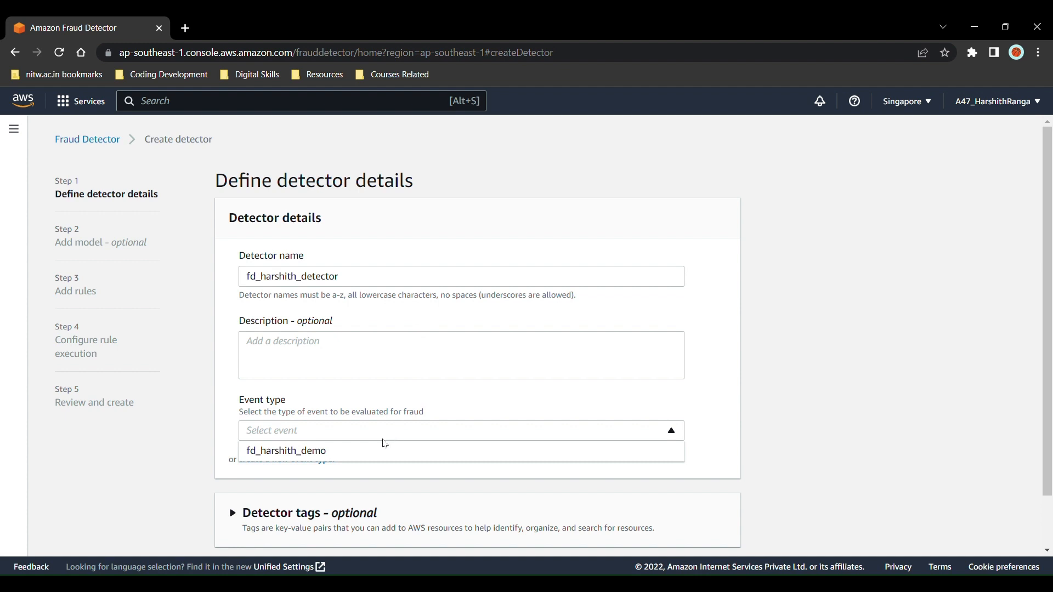
click(383, 450)
scroll(383, 451, down, 1)
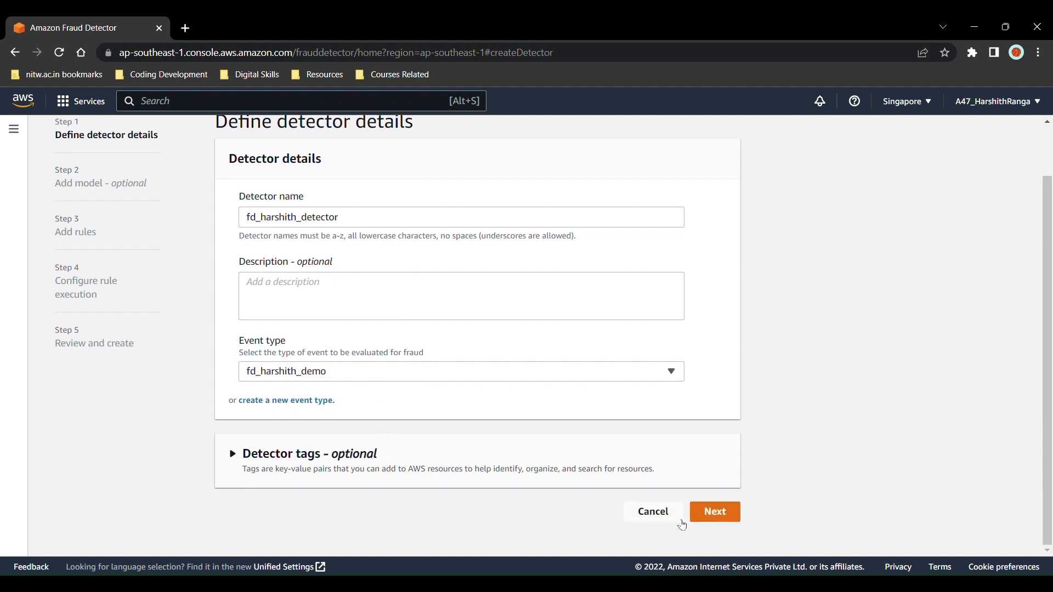
click(706, 520)
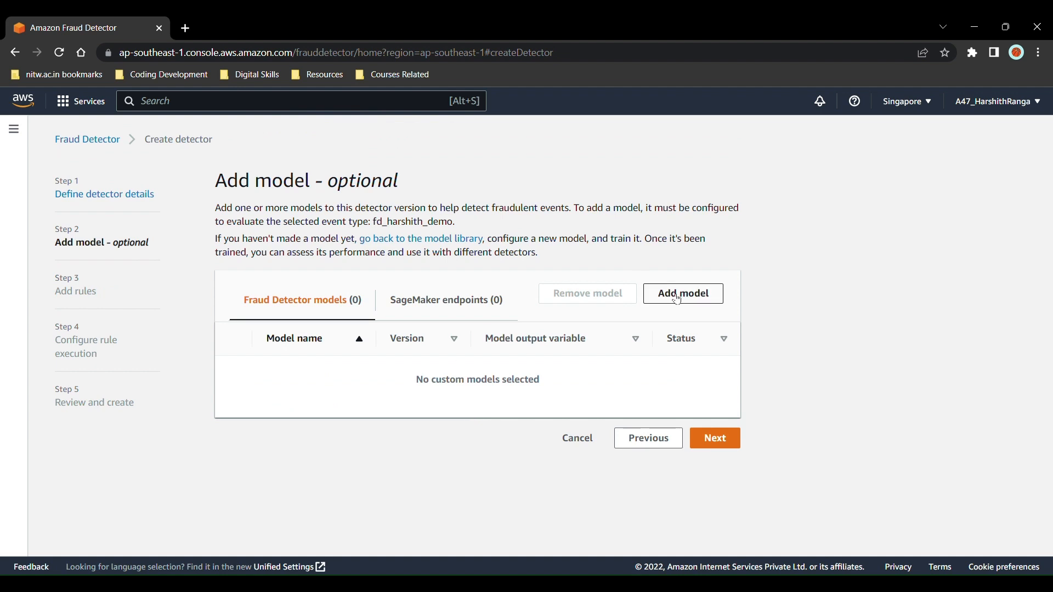
Add version 1.0 of the Online Fraud Insights model to the detector and continue to the rules.
click(678, 299)
click(578, 289)
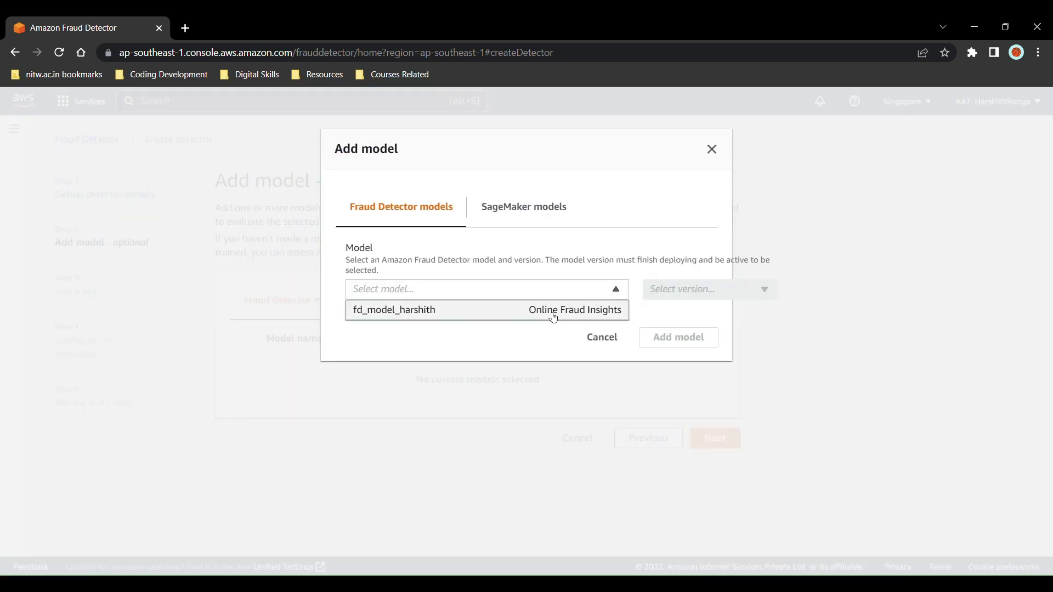
click(553, 311)
click(708, 291)
click(699, 313)
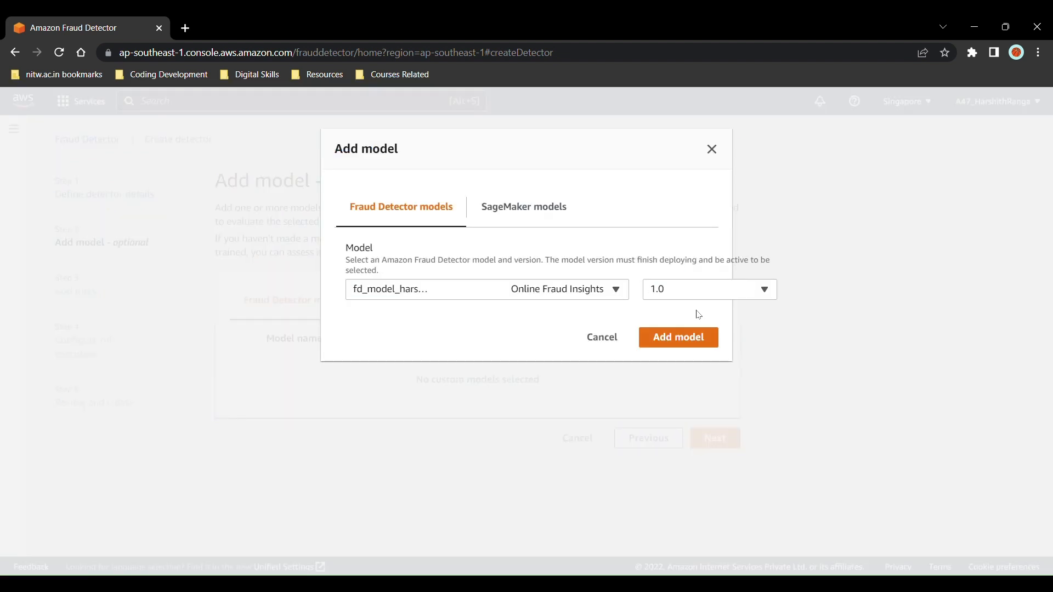
click(674, 339)
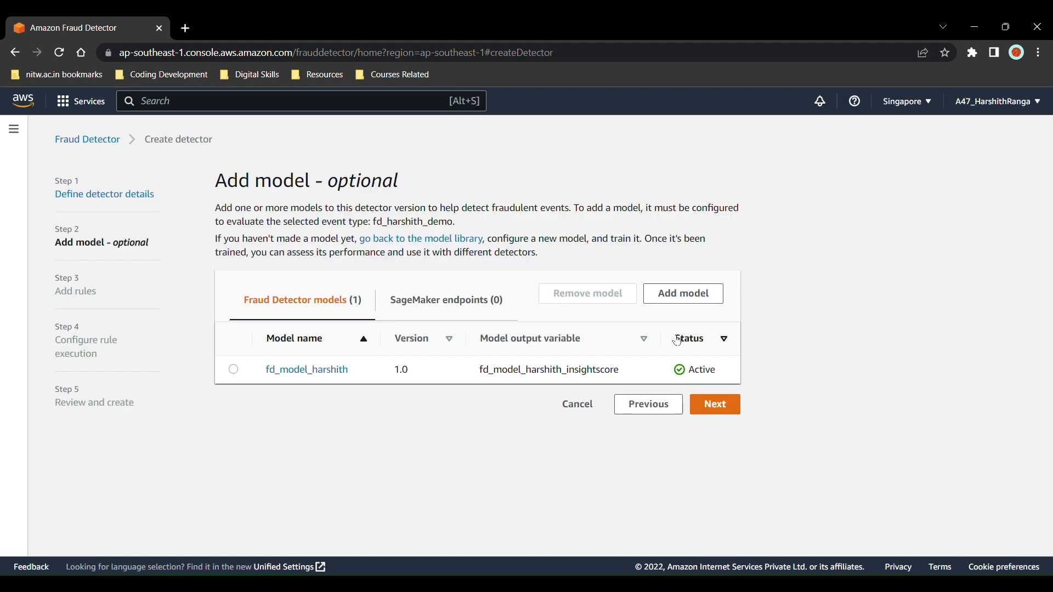
click(716, 403)
Name the first rule fraud_rule and set its expression to the model's insight score variable >900.
click(387, 279)
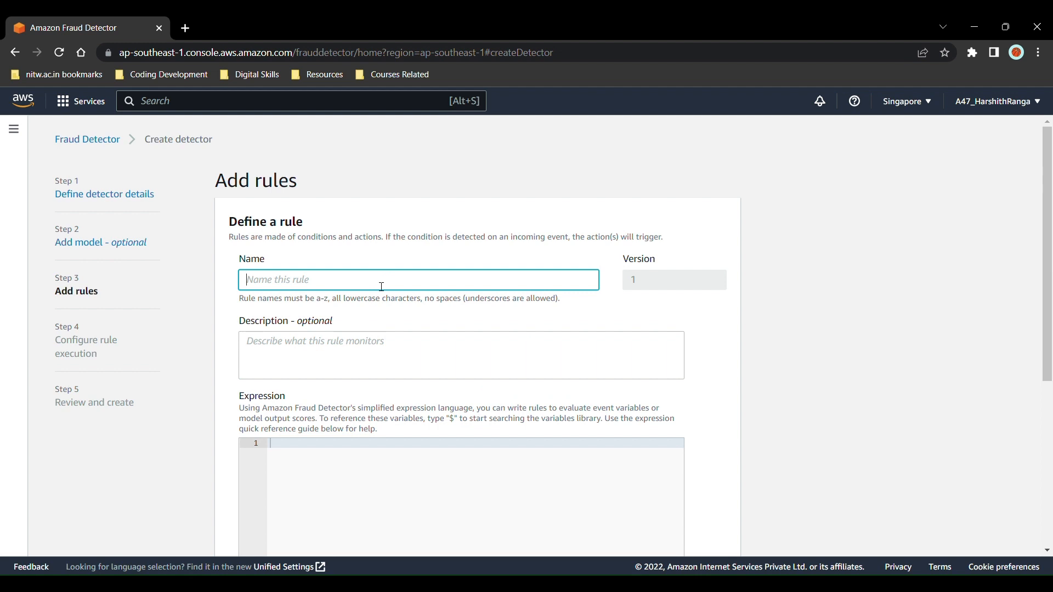
text(fraud_rule)
click(360, 450)
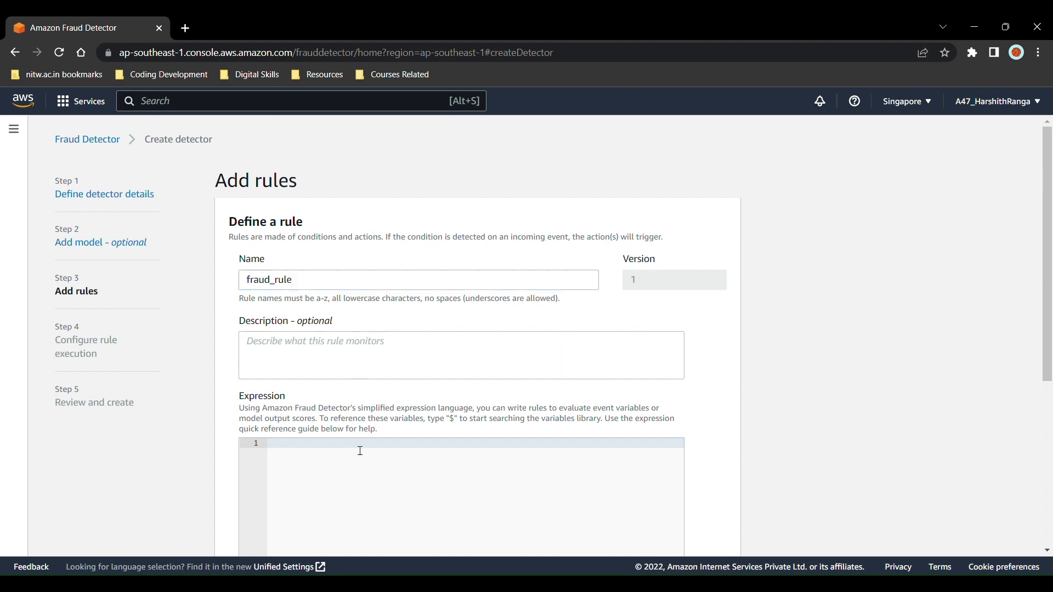
scroll(360, 450, down, 2)
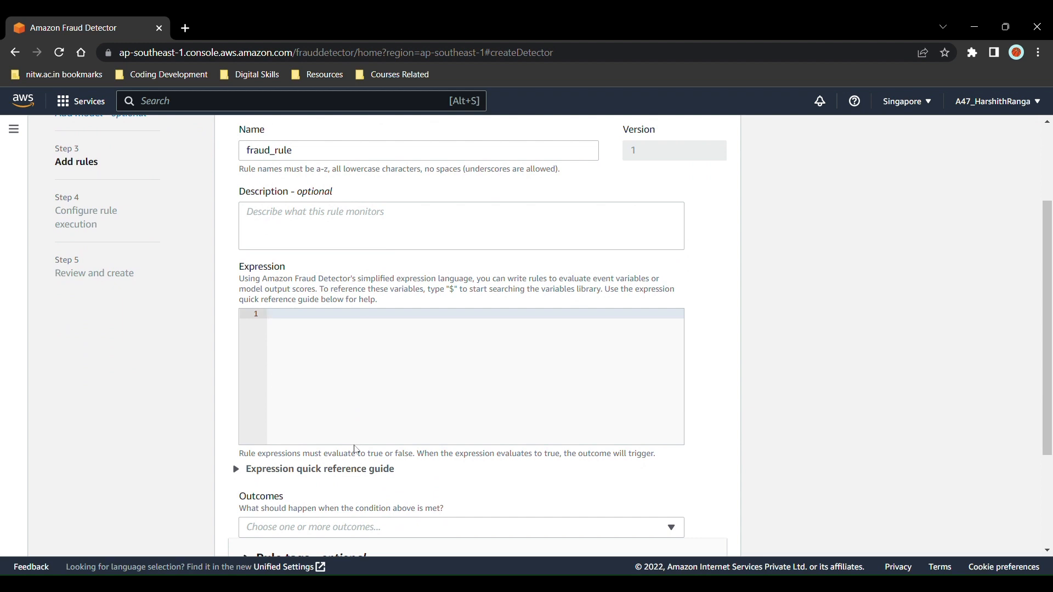
text($)
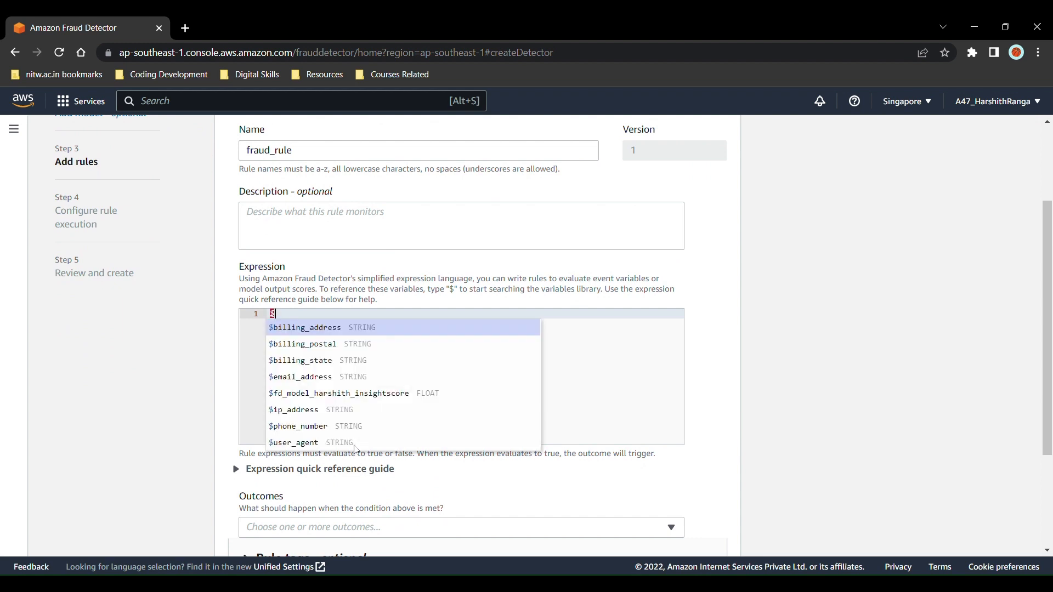
click(379, 398)
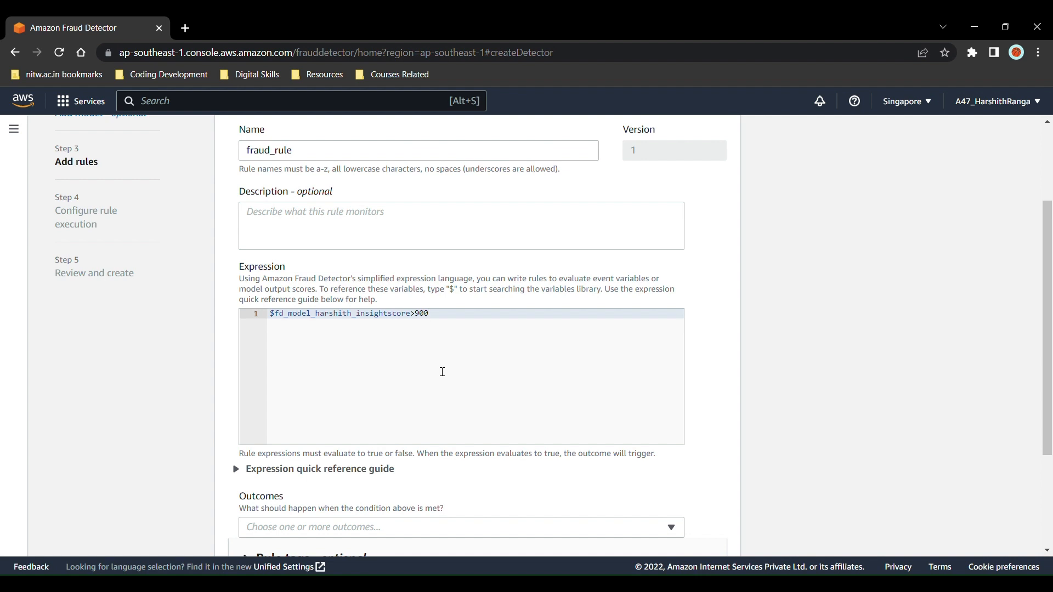
Assign the risk_high outcome to fraud_rule and add the rule to the detector.
scroll(441, 371, down, 2)
click(412, 425)
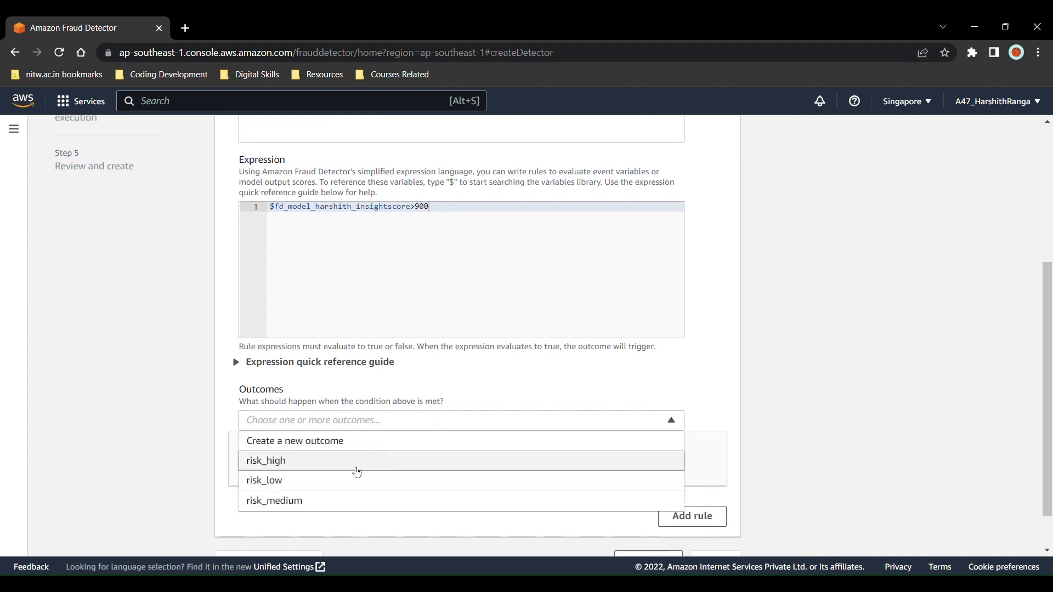
click(357, 472)
scroll(392, 460, down, 2)
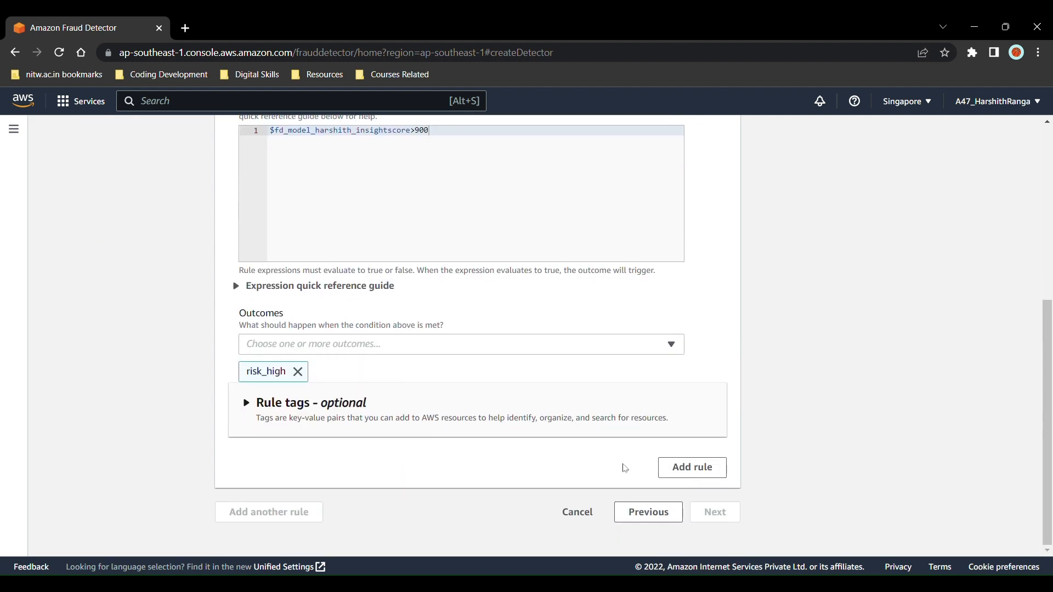
click(689, 468)
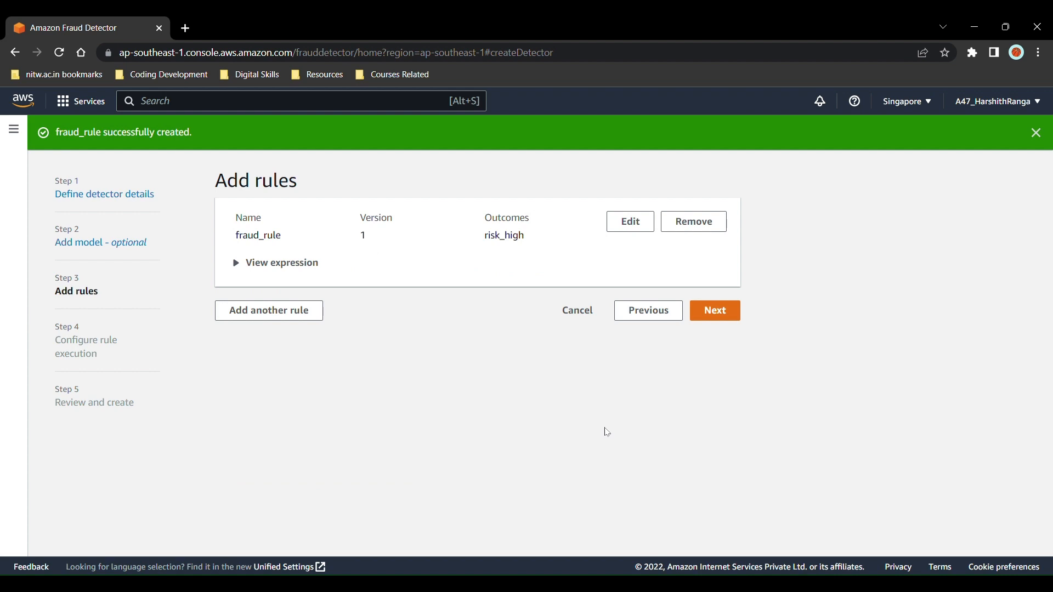
Start a second new rule named legit_rule with the expression model insight score variable <700.
click(316, 310)
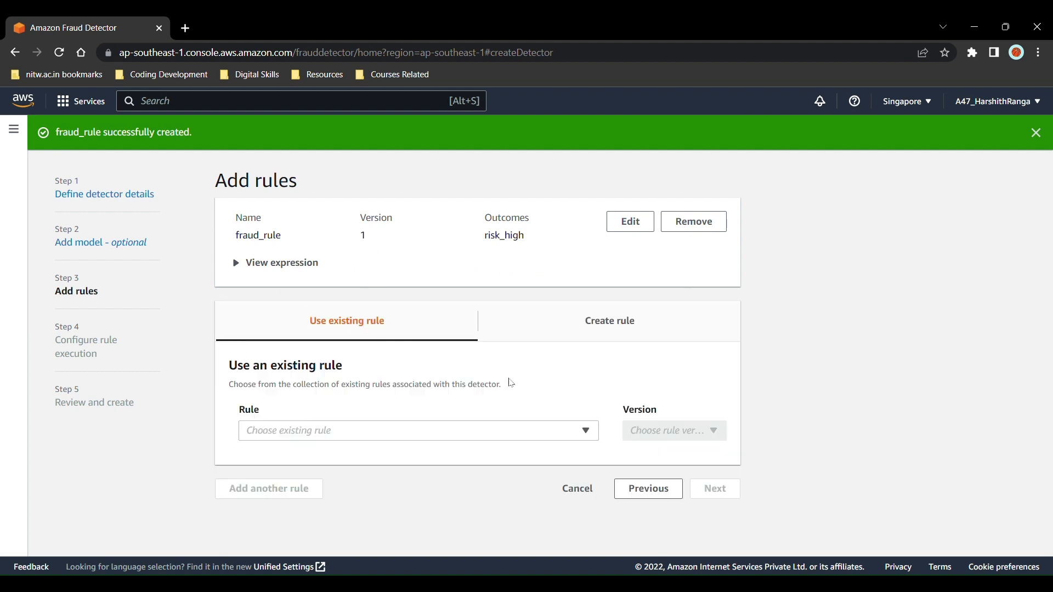
click(606, 333)
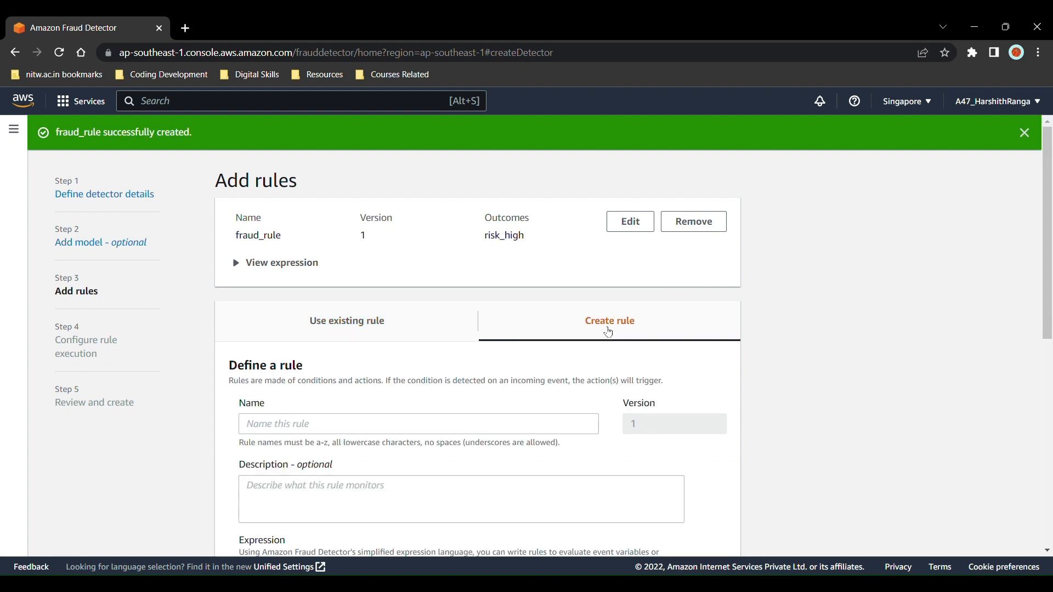
click(482, 426)
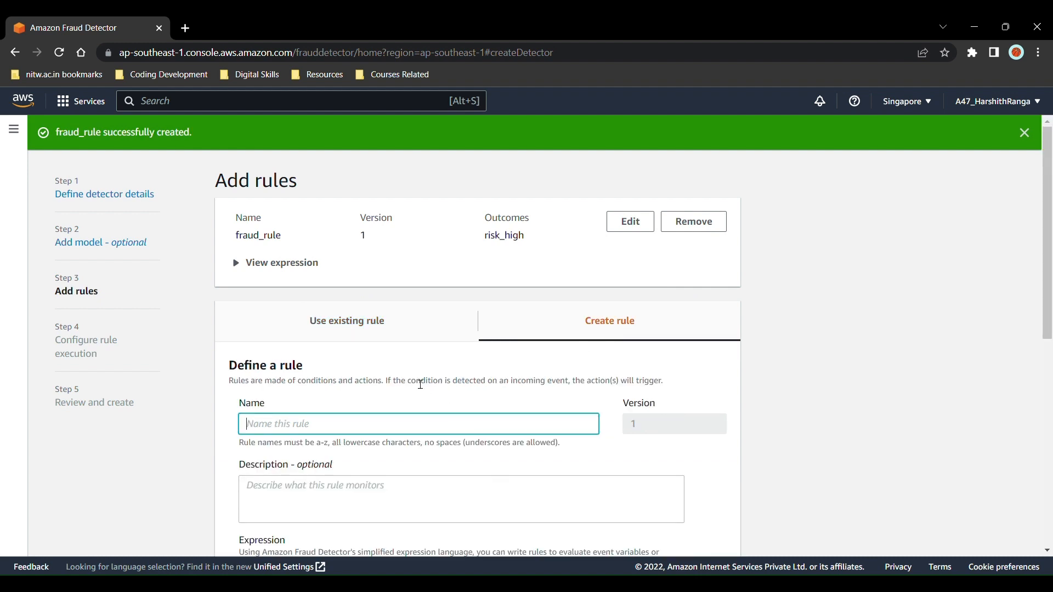
text(legit_rule)
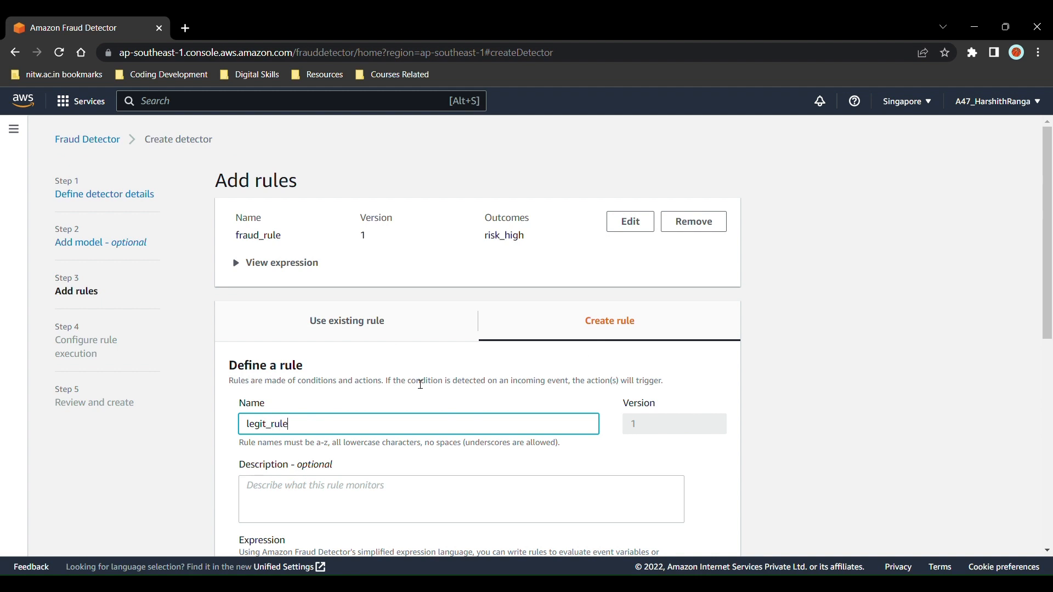
scroll(420, 384, down, 5)
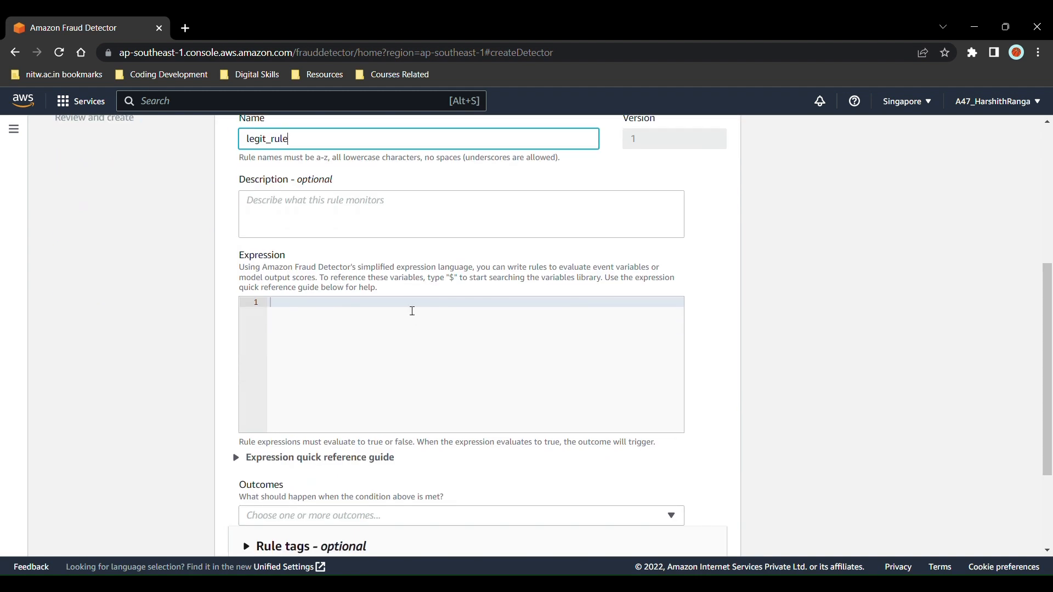
click(412, 310)
text($)
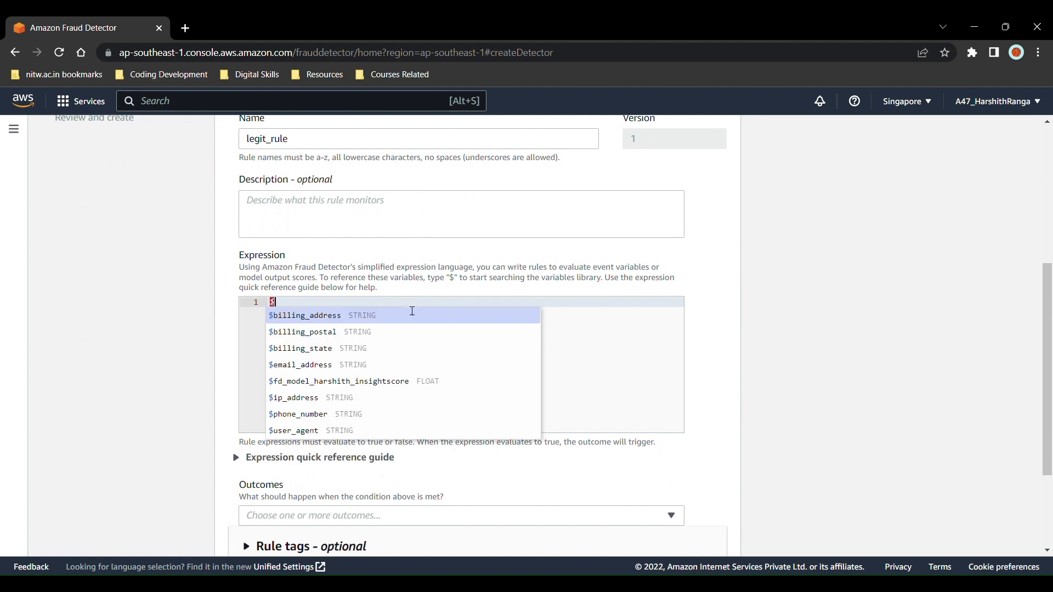
click(403, 380)
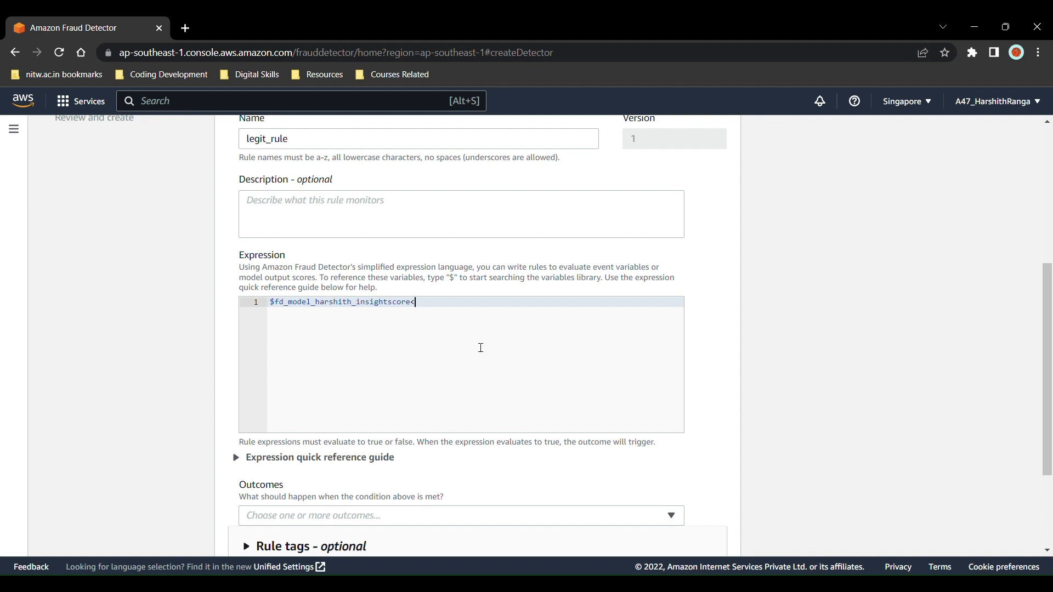
text(<700)
Assign the risk_low outcome to legit_rule and add the rule to the detector.
scroll(481, 348, down, 3)
click(466, 375)
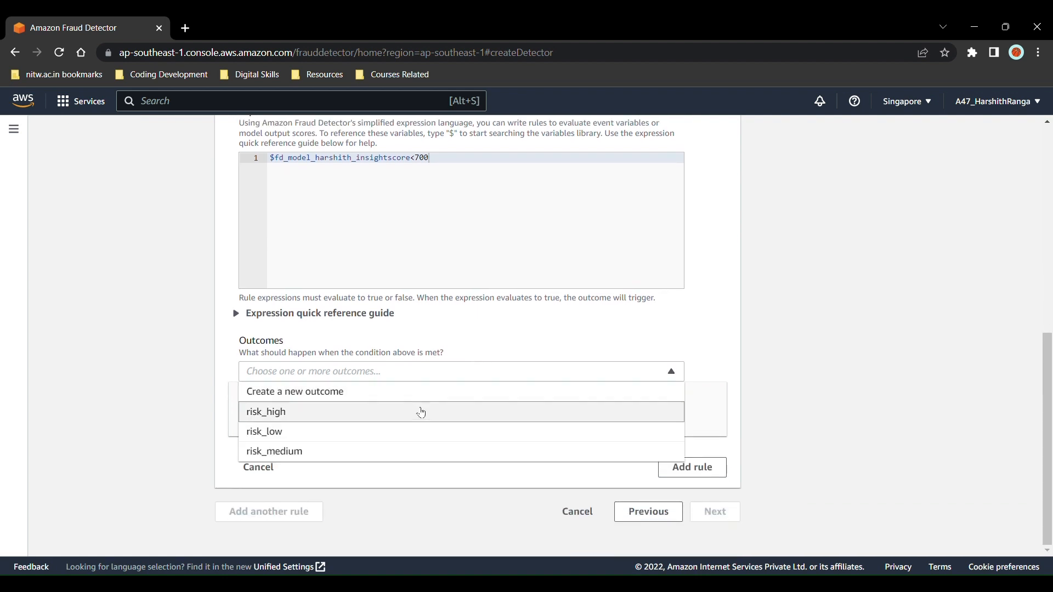
click(383, 433)
scroll(548, 438, down, 1)
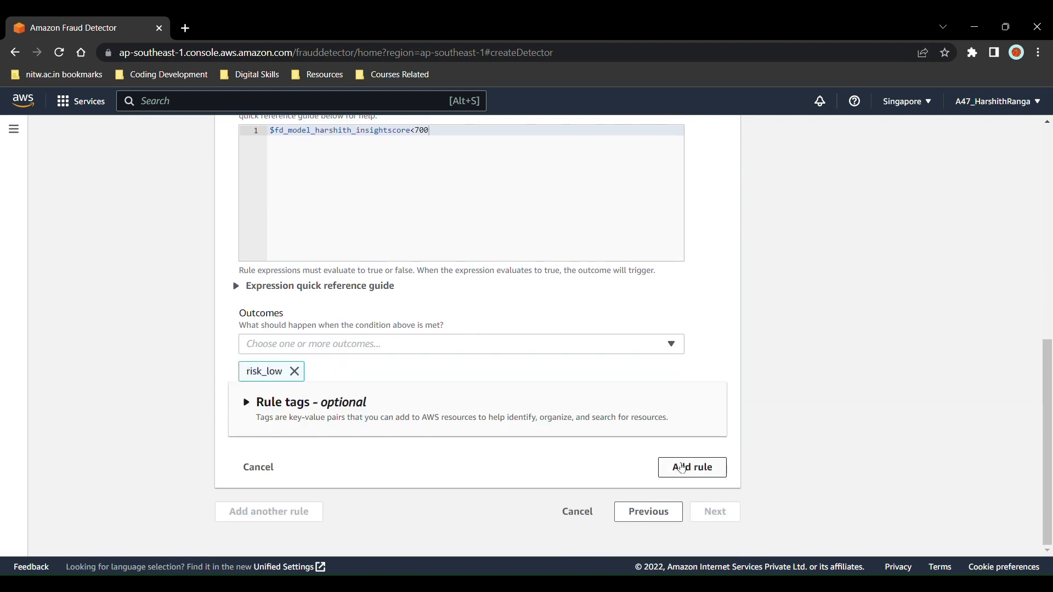
click(682, 468)
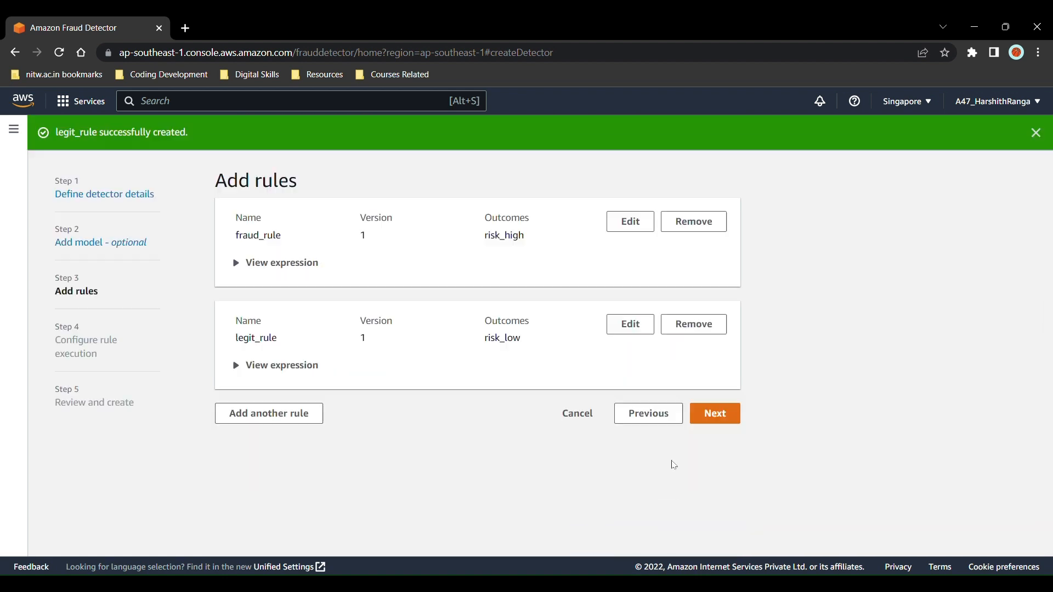
Start a third new rule for the detector and name it review_rule.
click(310, 416)
scroll(430, 446, down, 1)
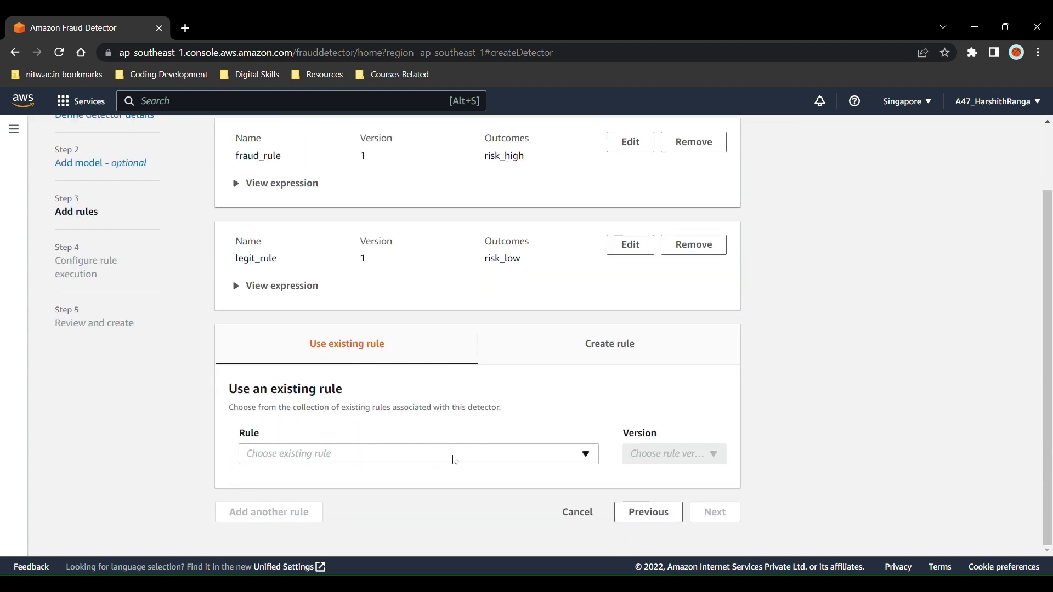
click(599, 343)
click(485, 457)
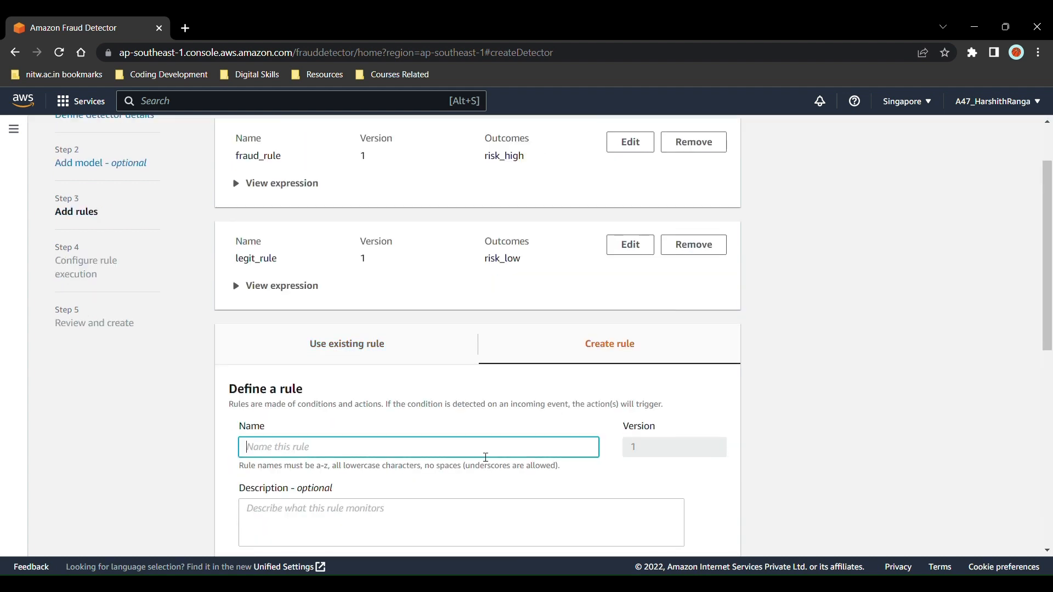
scroll(432, 426, down, 3)
text(r)
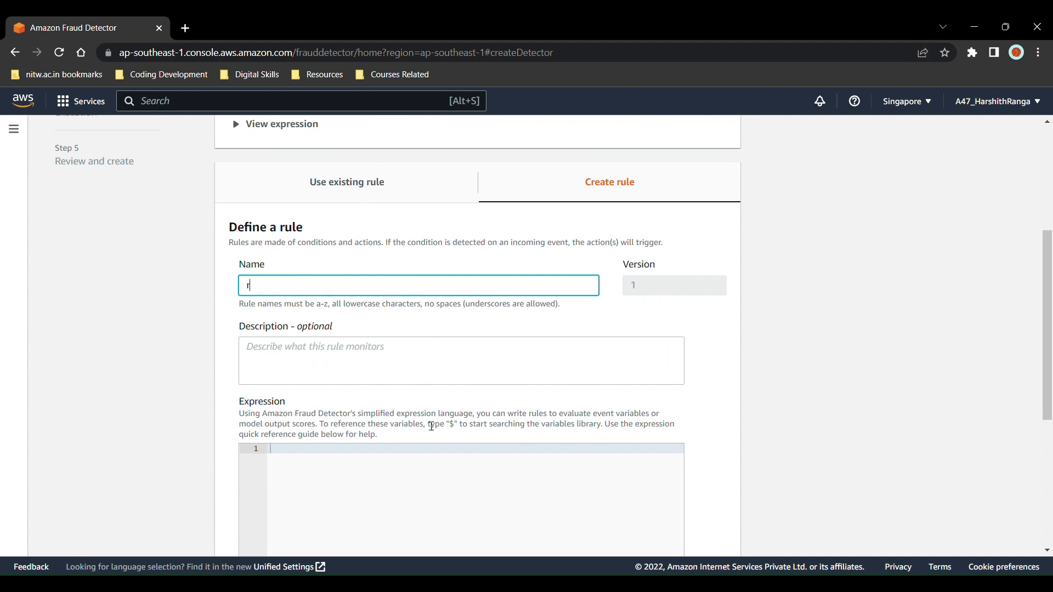
text(eview_rule)
Write the review_rule expression requiring the model's insight score variable < 900 and the same variable > 700.
click(355, 455)
text($)
key(Down)
key(Down)
key(Down)
key(Down)
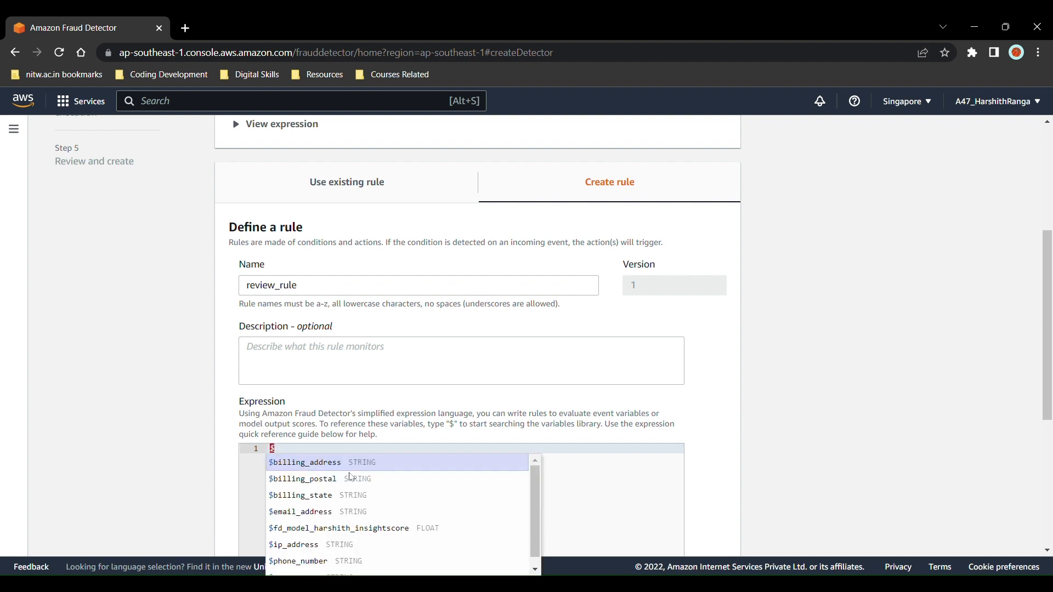
key(Return)
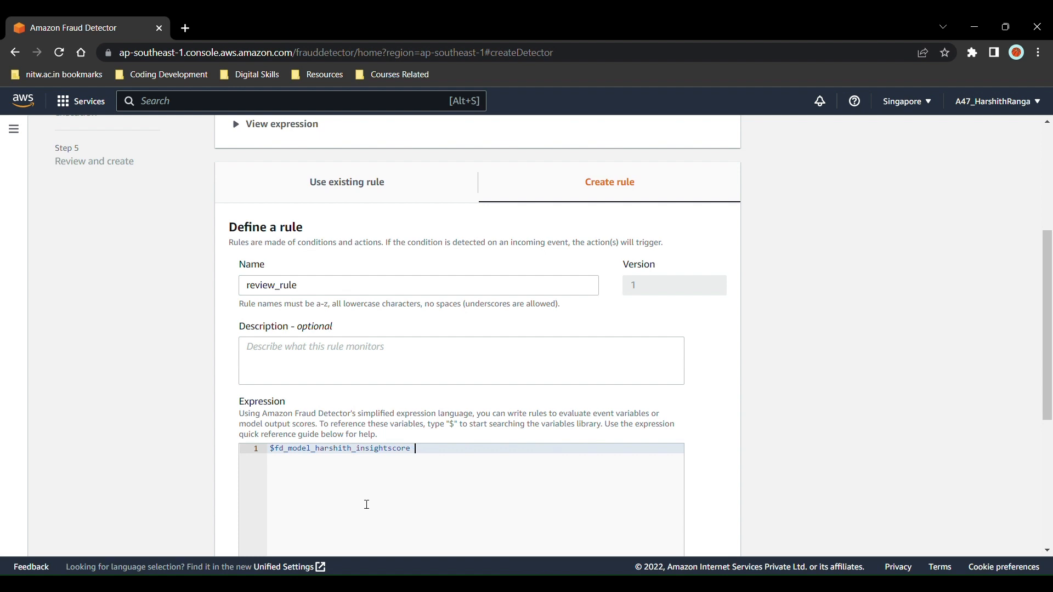
text(< 900 and $)
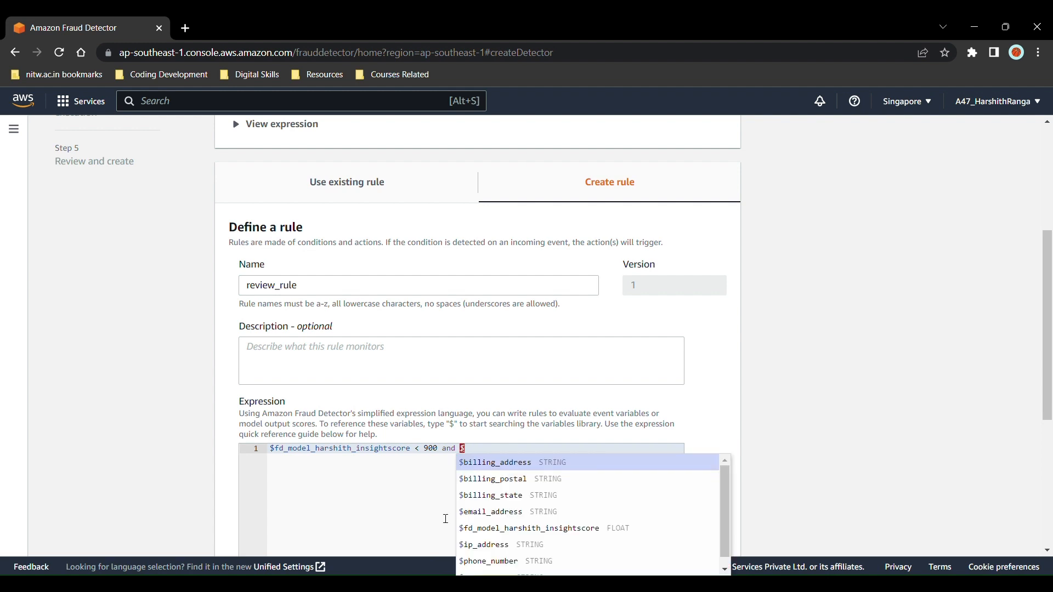
click(496, 528)
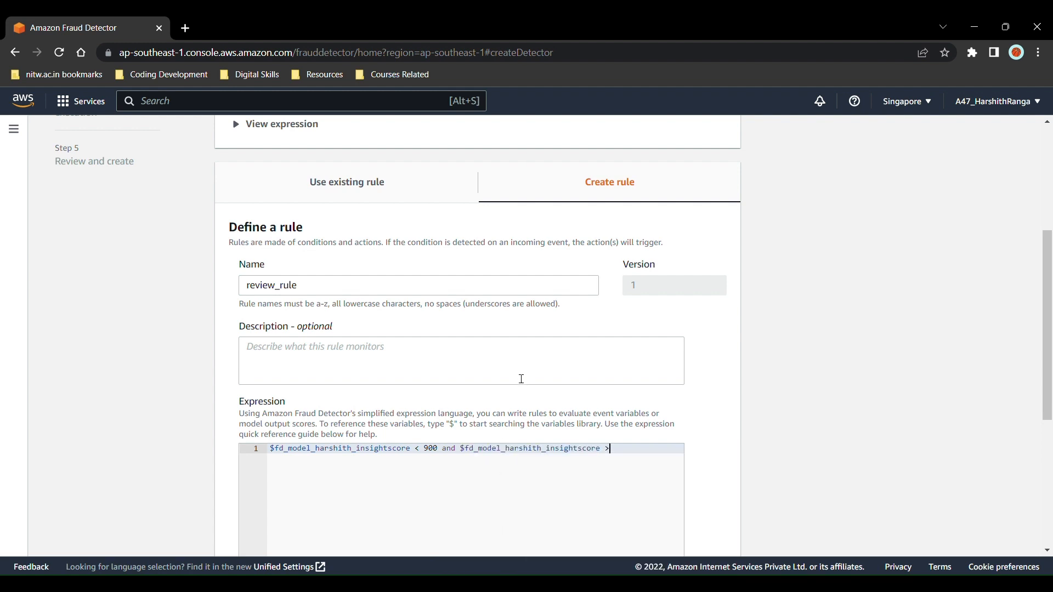
text(> 700)
Assign the risk_medium outcome to review_rule, add the rule and continue to the rule execution settings.
scroll(522, 379, down, 5)
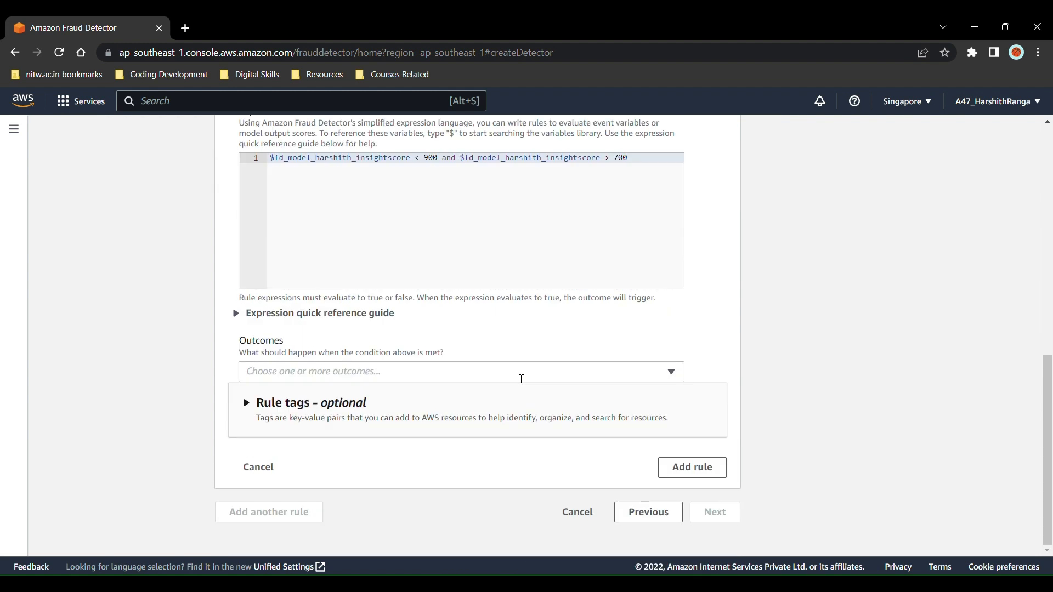
click(484, 373)
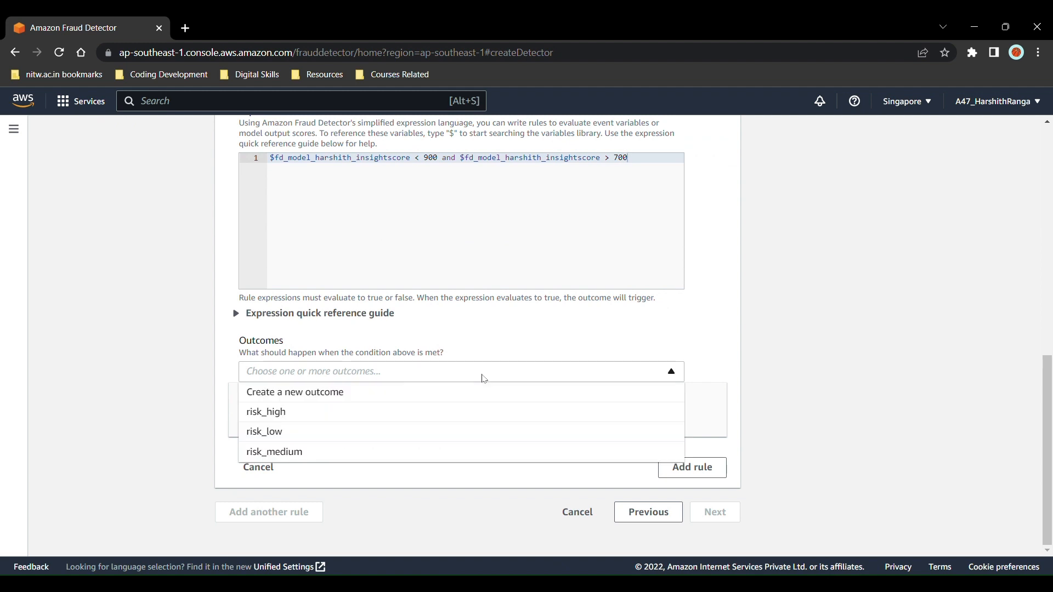
click(381, 449)
scroll(480, 345, up, 5)
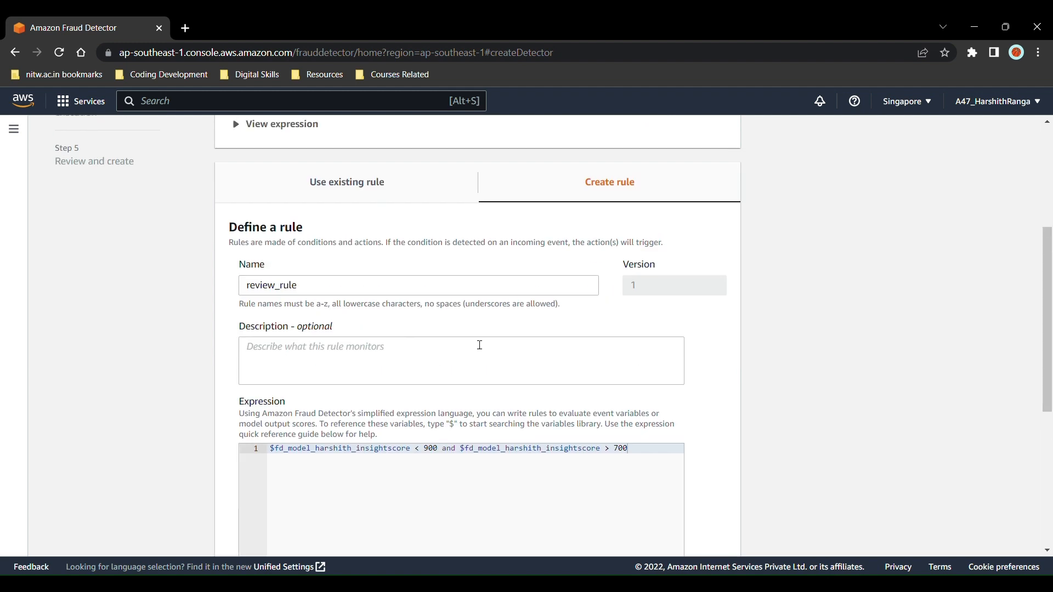
scroll(480, 344, down, 5)
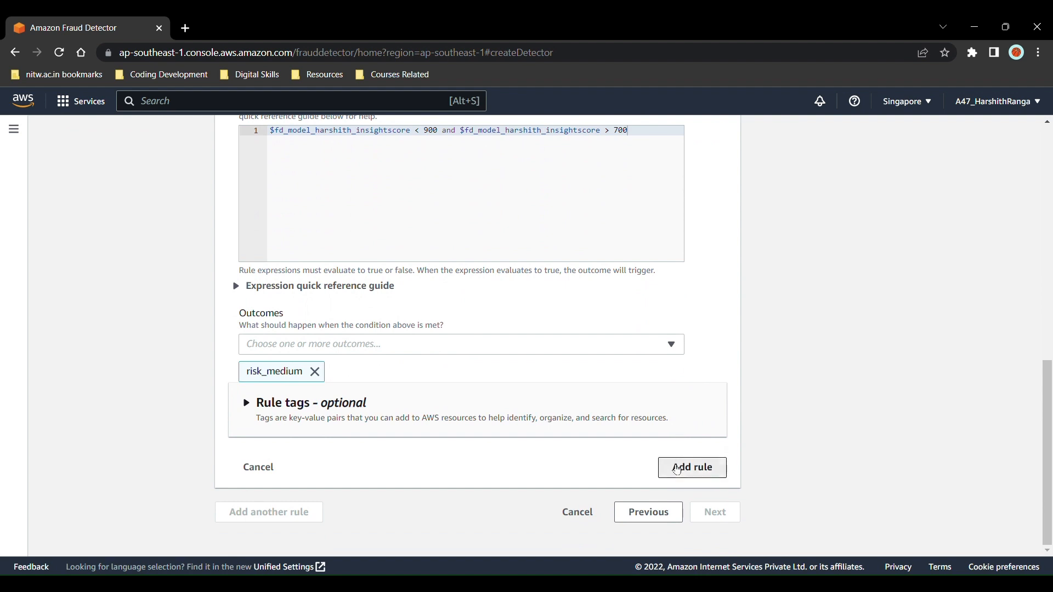
click(677, 470)
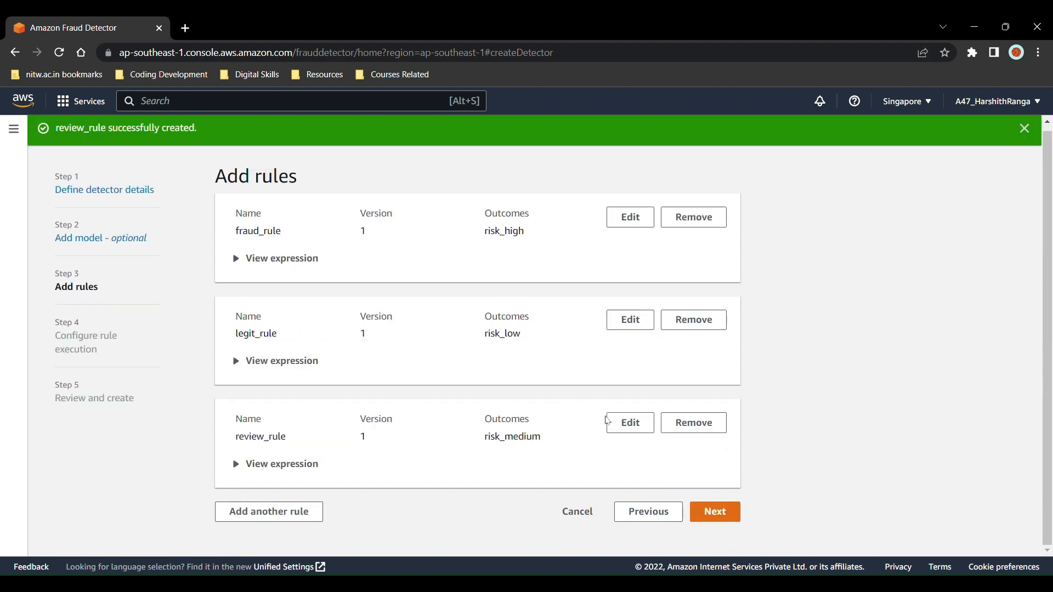
click(716, 511)
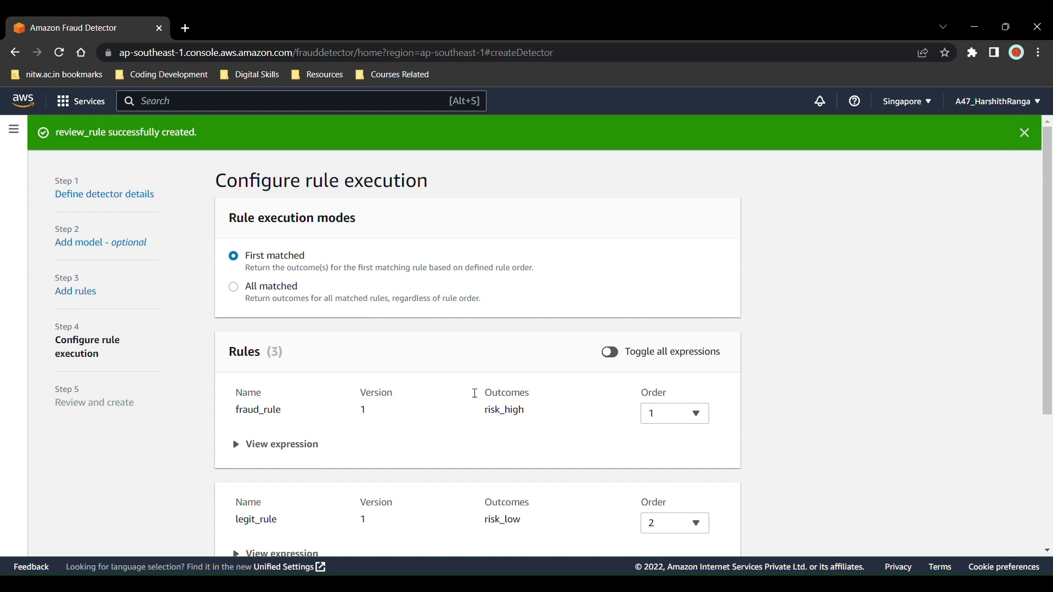
scroll(381, 362, down, 4)
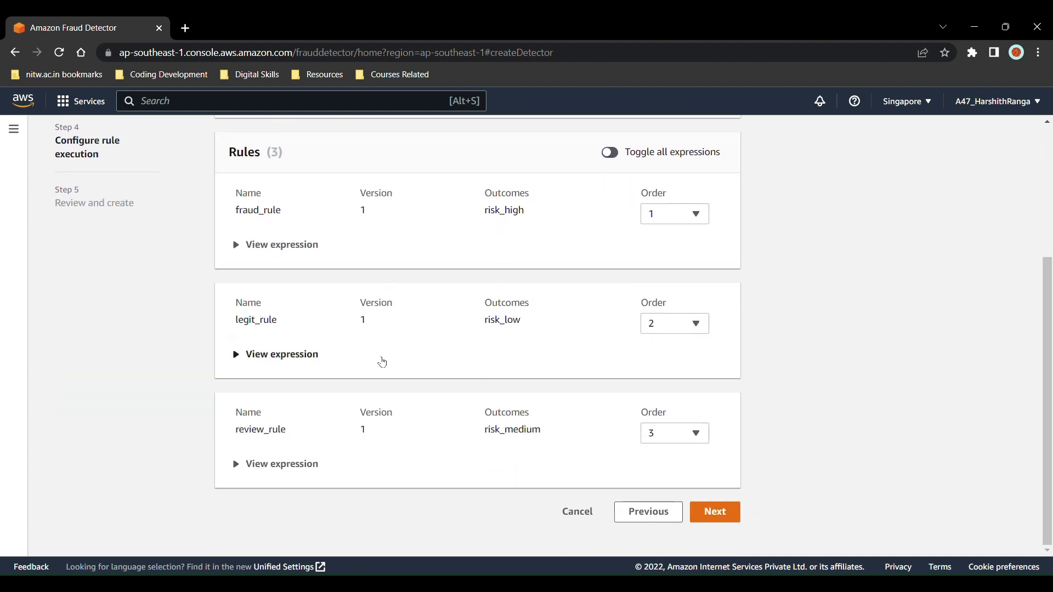
Keep the First matched rule execution mode, review the detector configuration and create the detector, dismissing the notifications.
scroll(436, 304, up, 4)
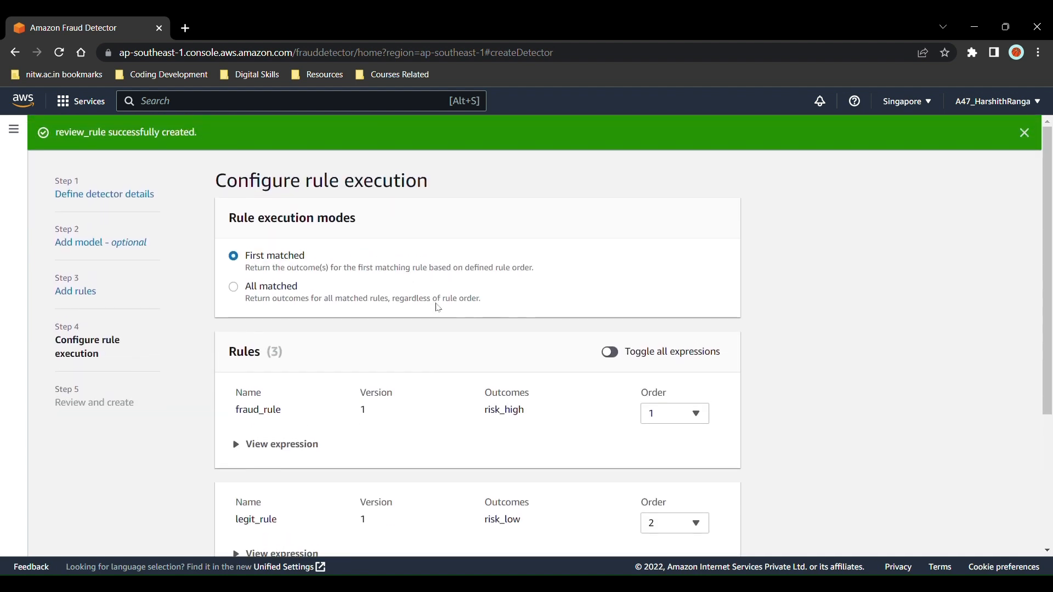
scroll(436, 304, down, 4)
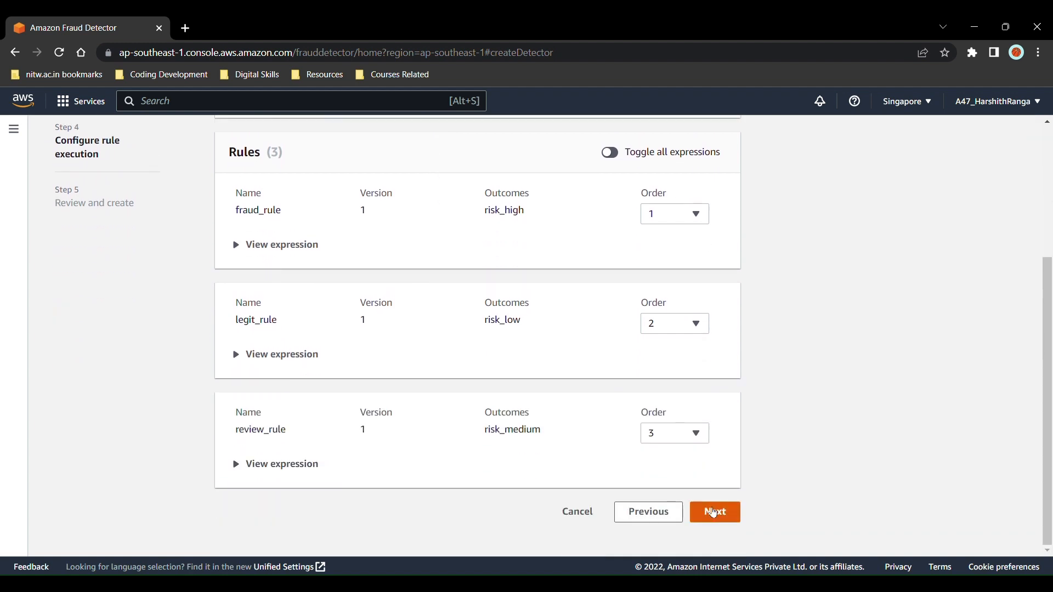
click(710, 512)
scroll(402, 357, down, 4)
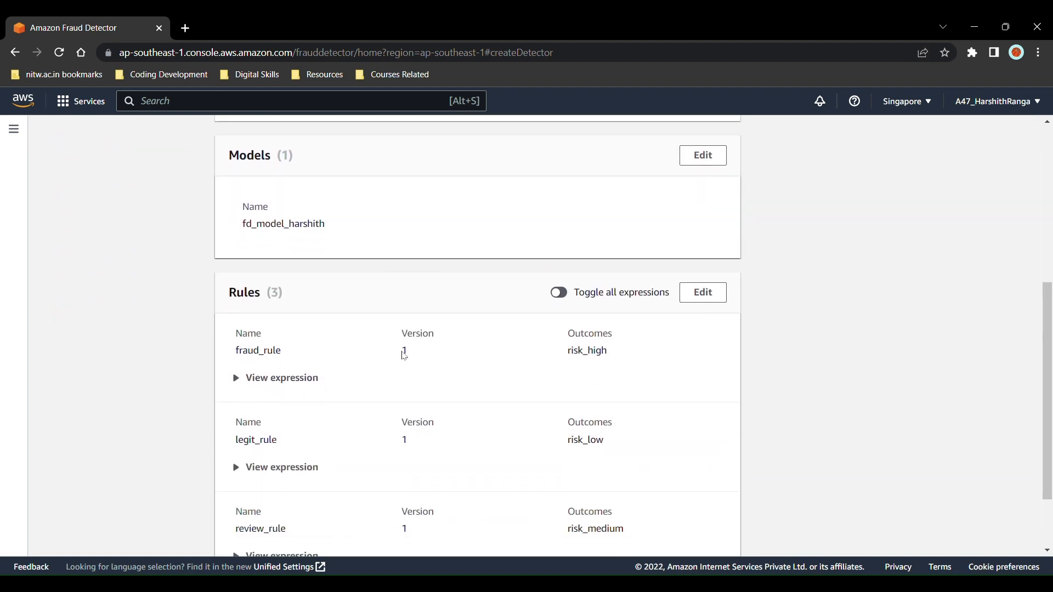
scroll(405, 356, up, 4)
scroll(406, 355, down, 4)
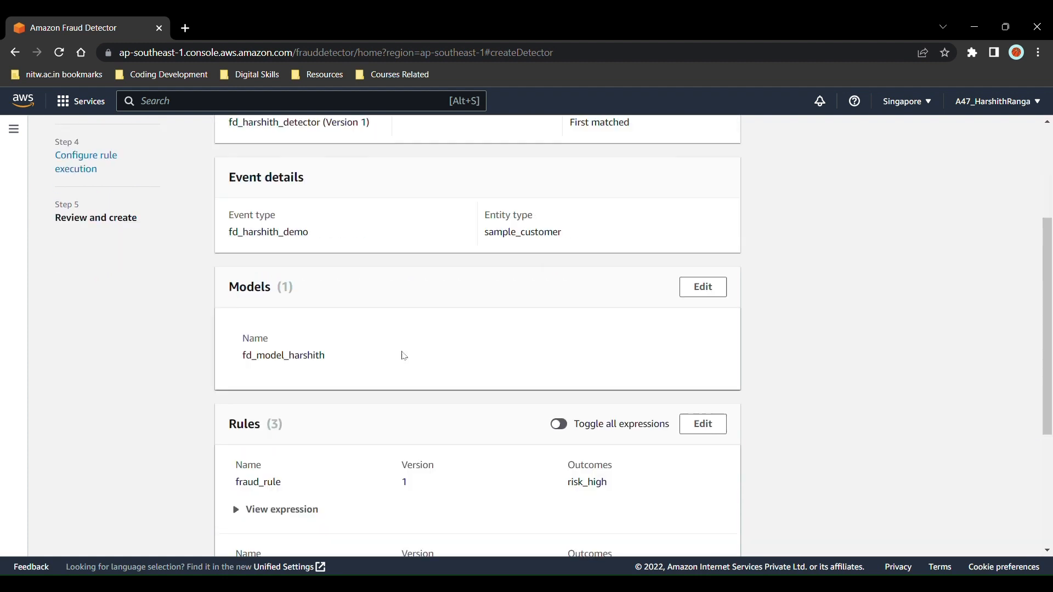
click(668, 511)
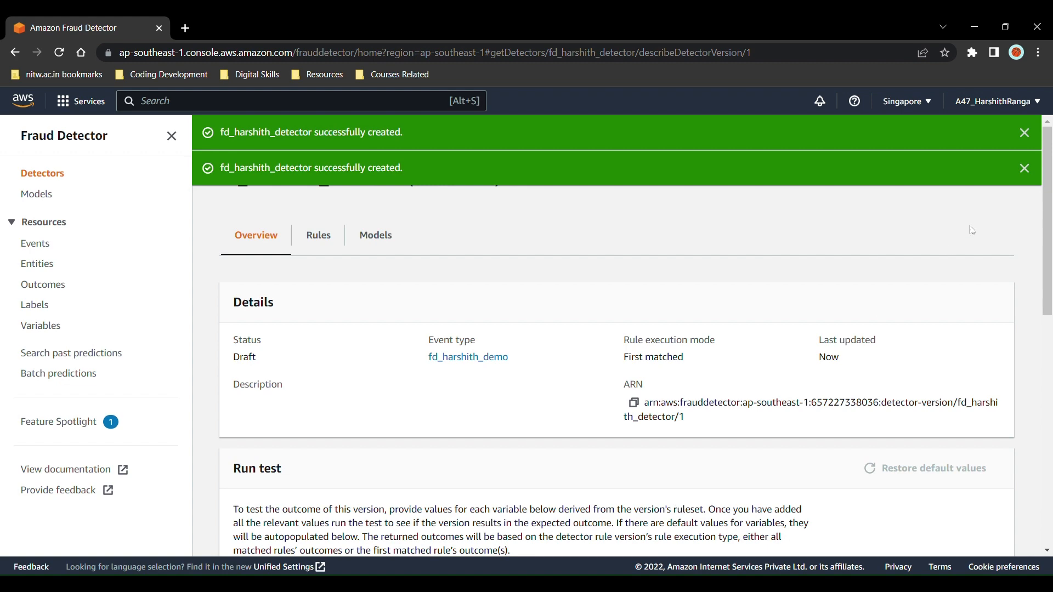
click(1025, 168)
click(1025, 132)
Examine the detector version's Run test form, including its event metadata and the event variables that need values.
scroll(677, 401, down, 10)
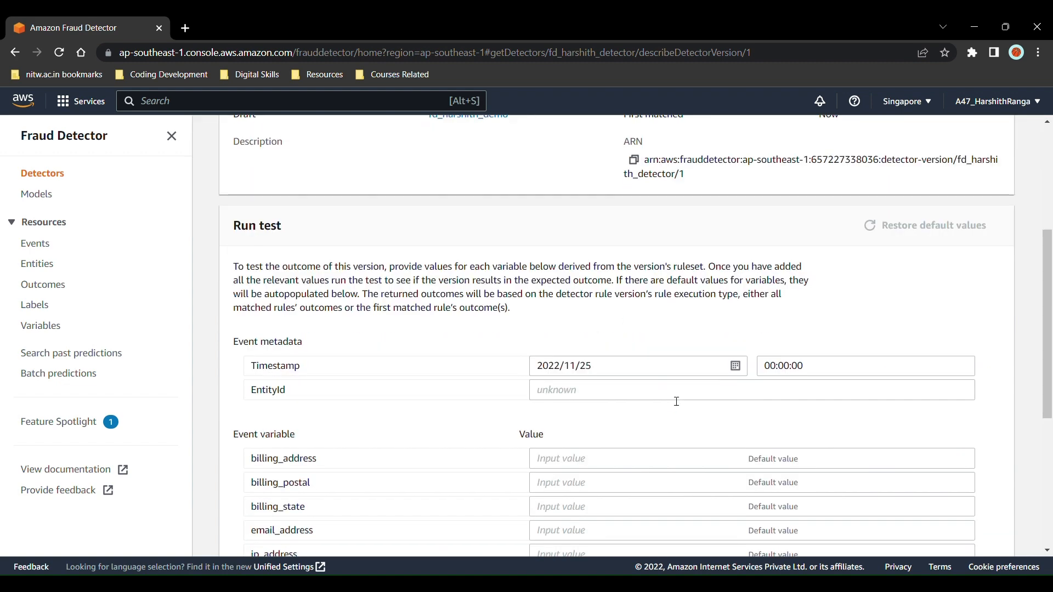
scroll(672, 401, down, 1)
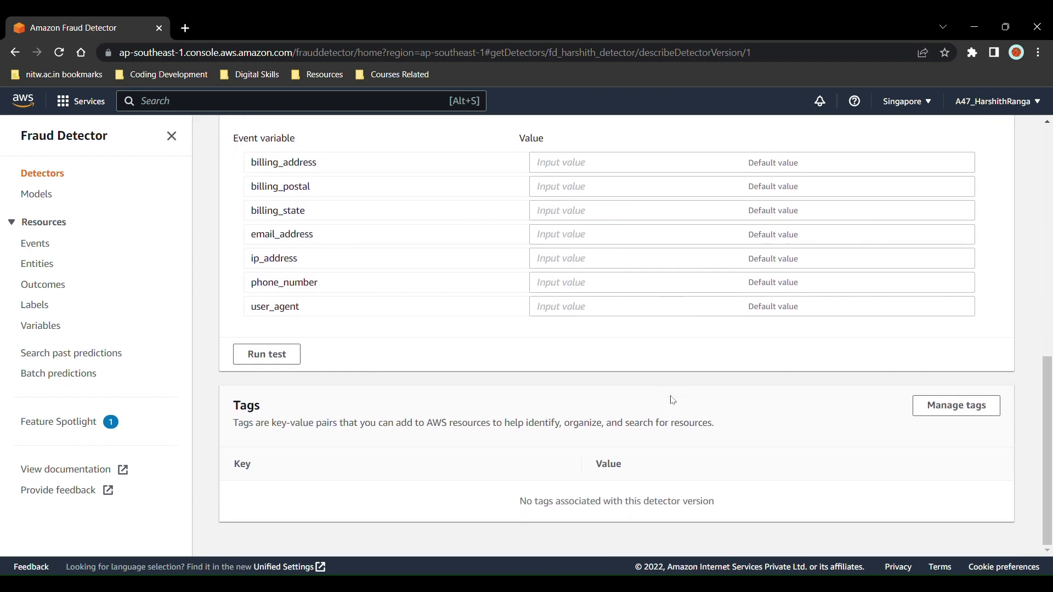
scroll(673, 401, up, 2)
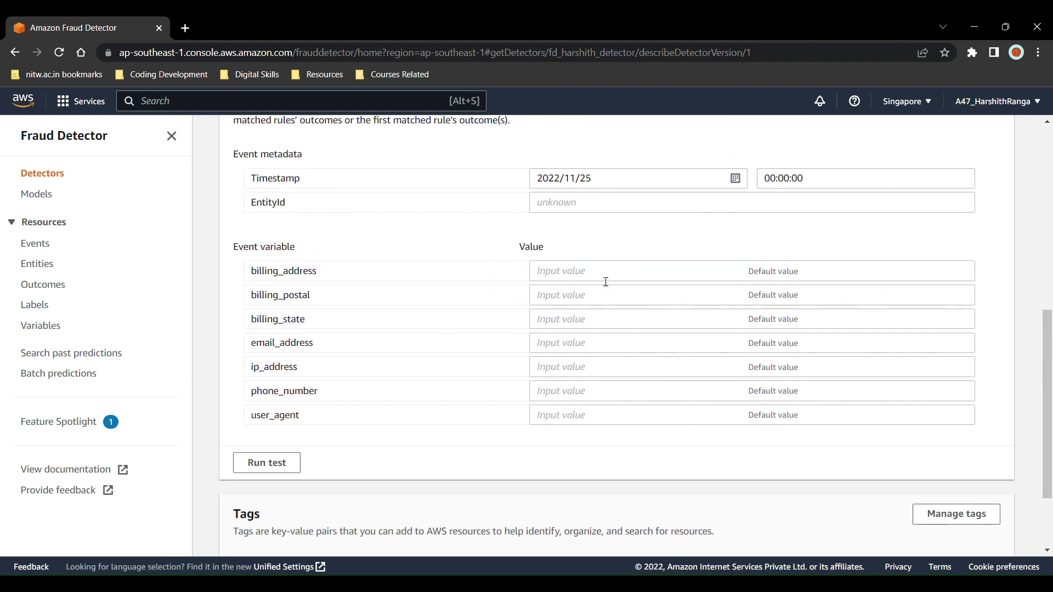
click(603, 277)
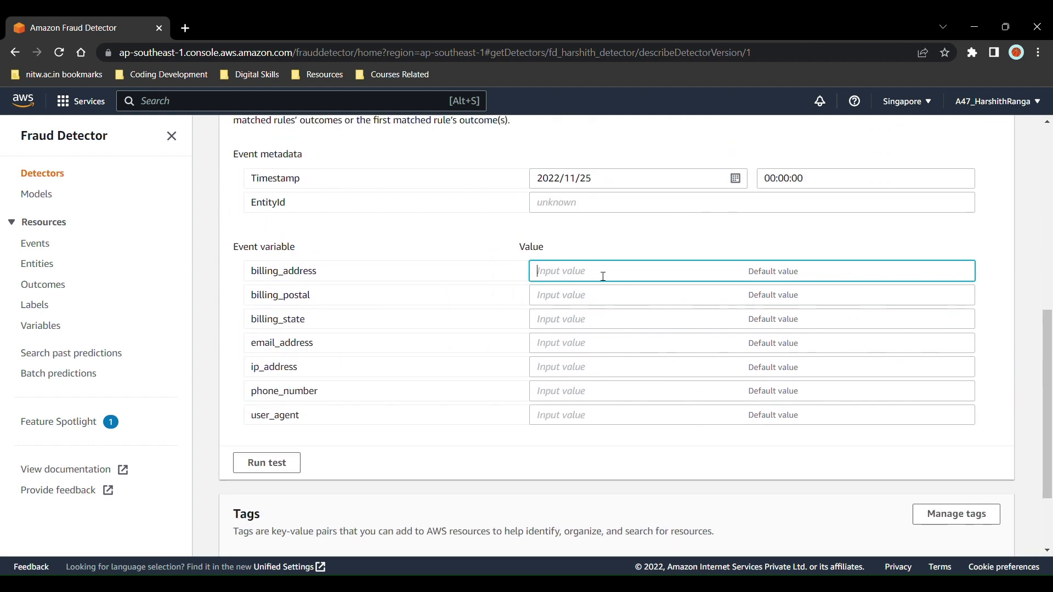
click(574, 214)
click(566, 238)
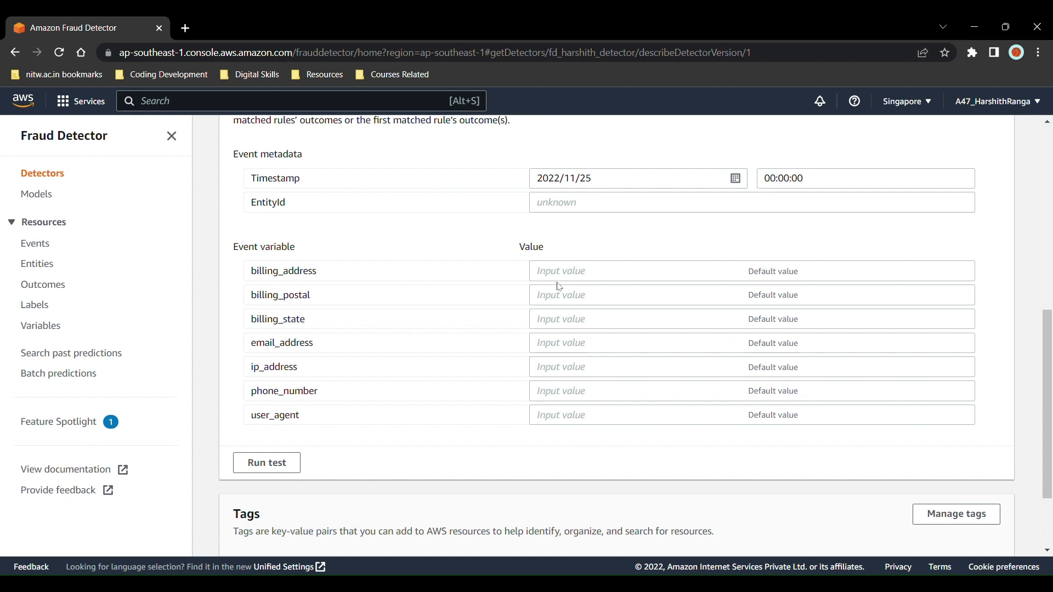
click(564, 278)
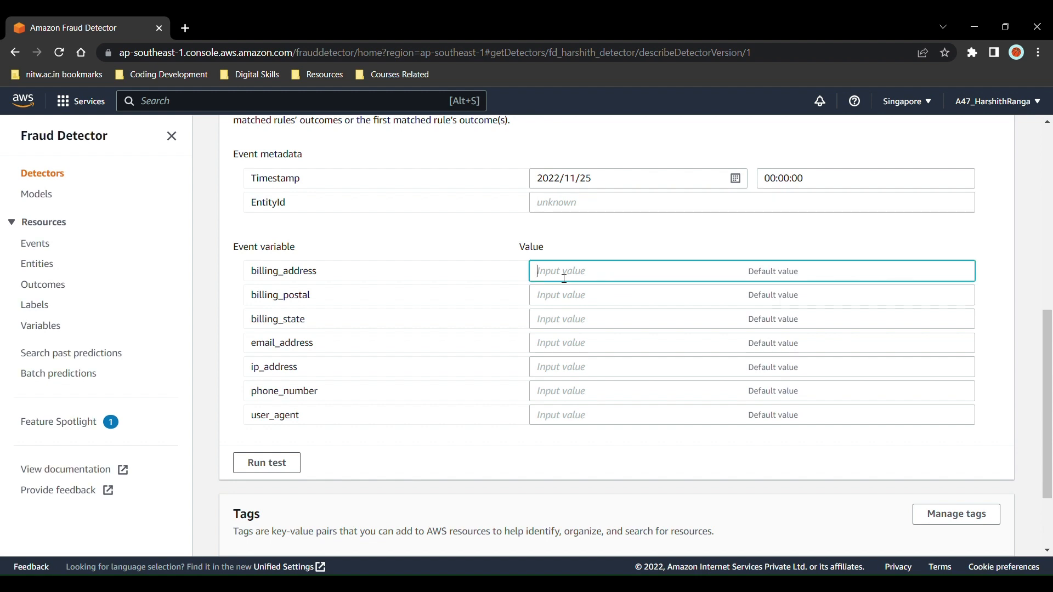
click(449, 468)
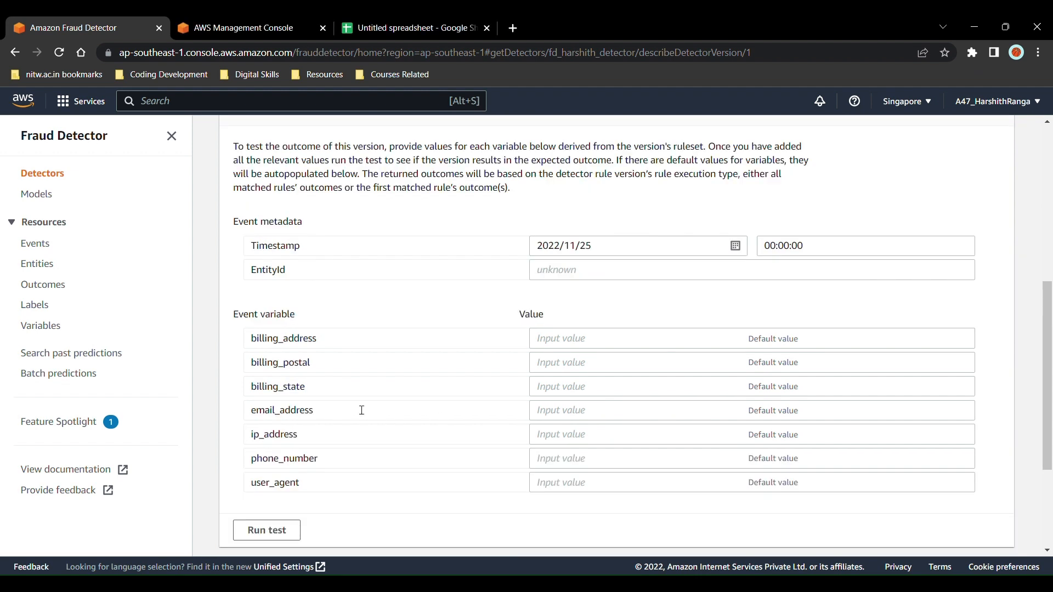
click(370, 17)
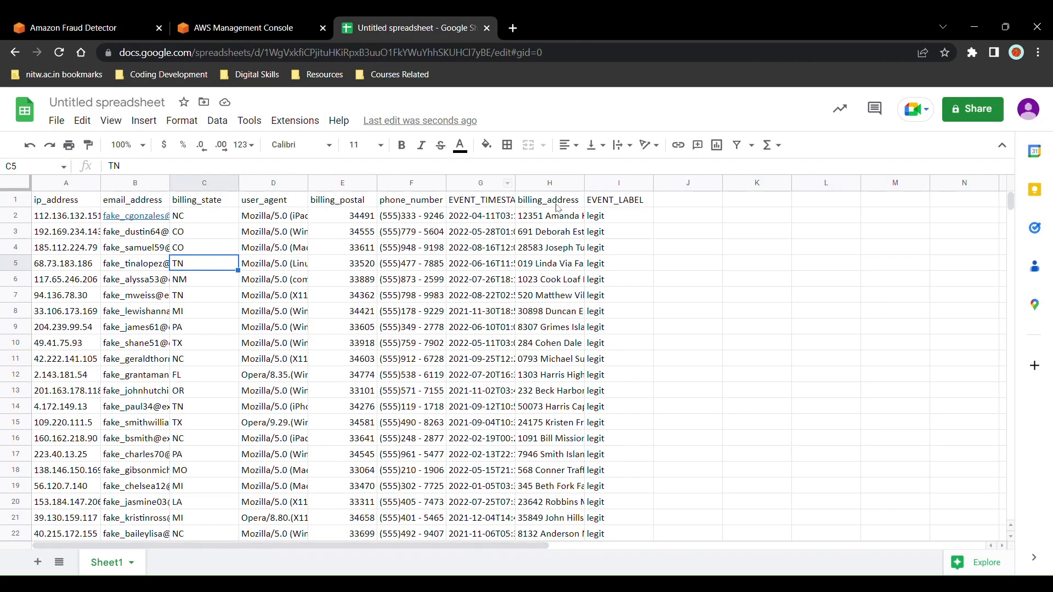
click(598, 206)
click(597, 217)
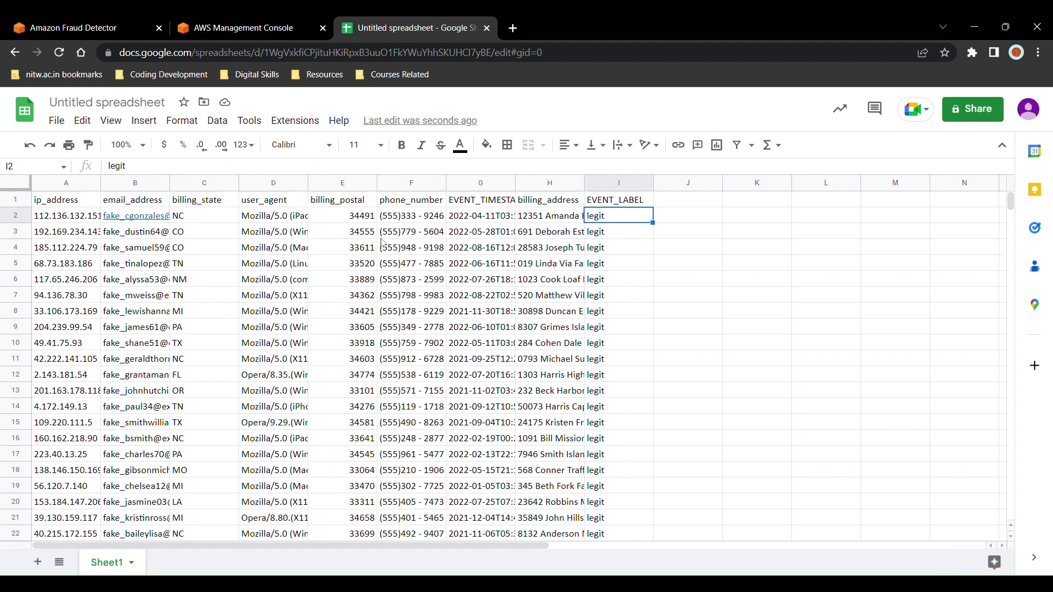
click(81, 218)
click(4, 19)
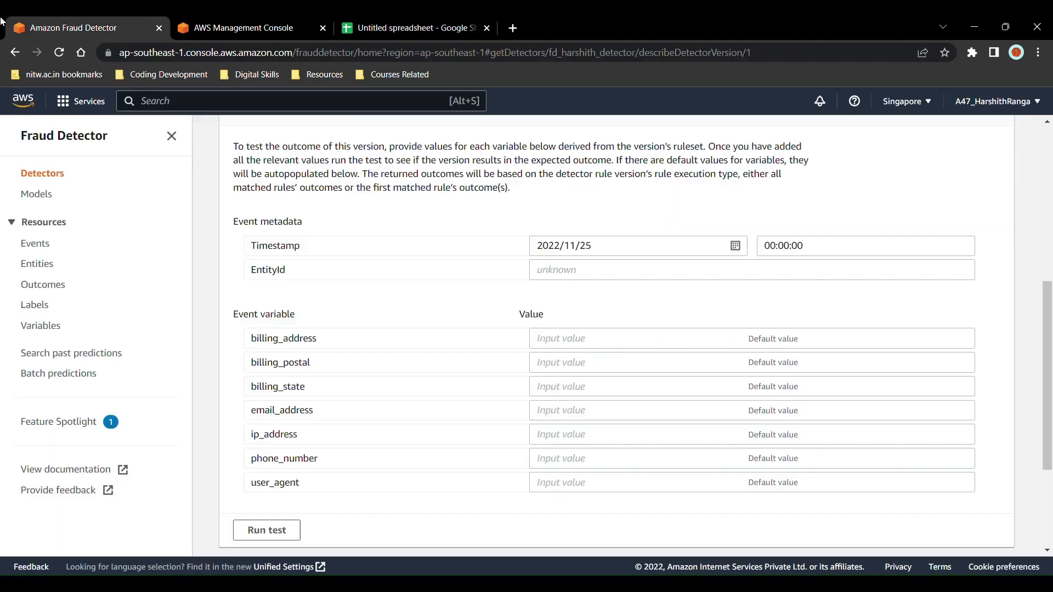
click(573, 436)
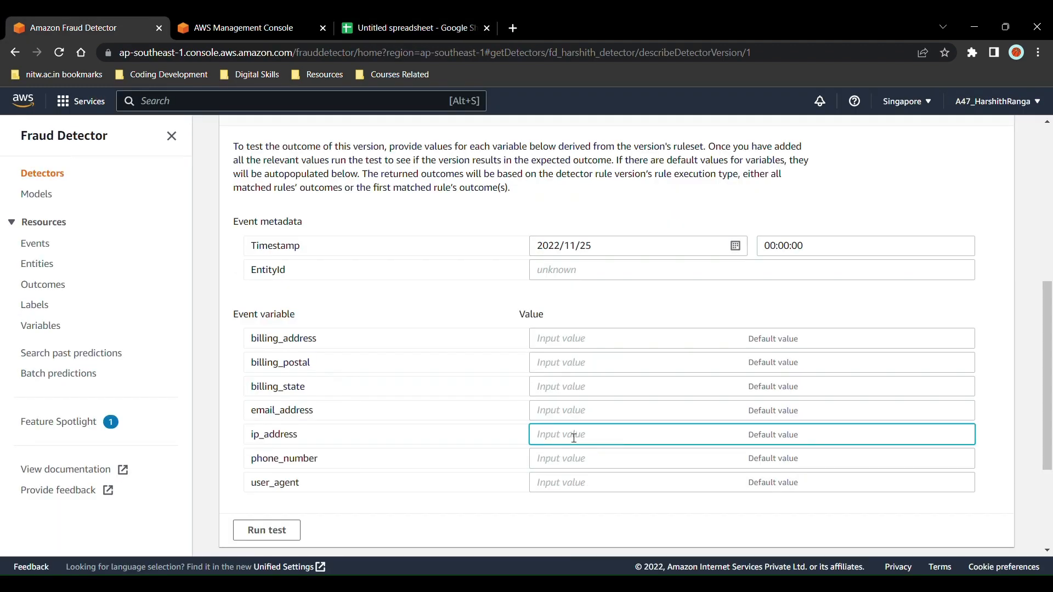
text(112.136.132.151)
Copy the e-mail address from row 2 of the spreadsheet into the detector test's email_address variable.
click(427, 27)
click(164, 217)
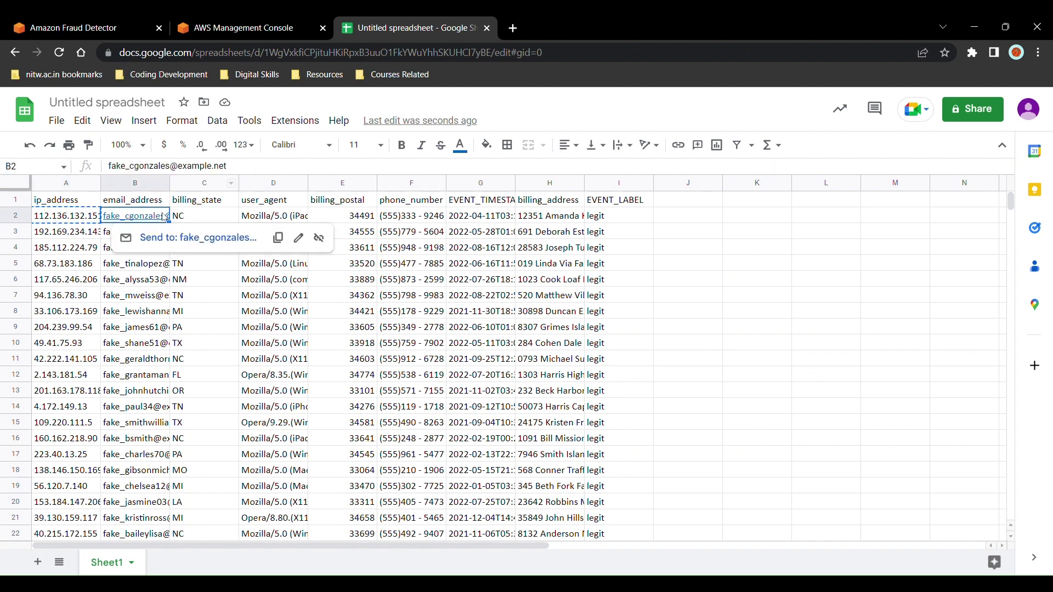
key(ctrl+c)
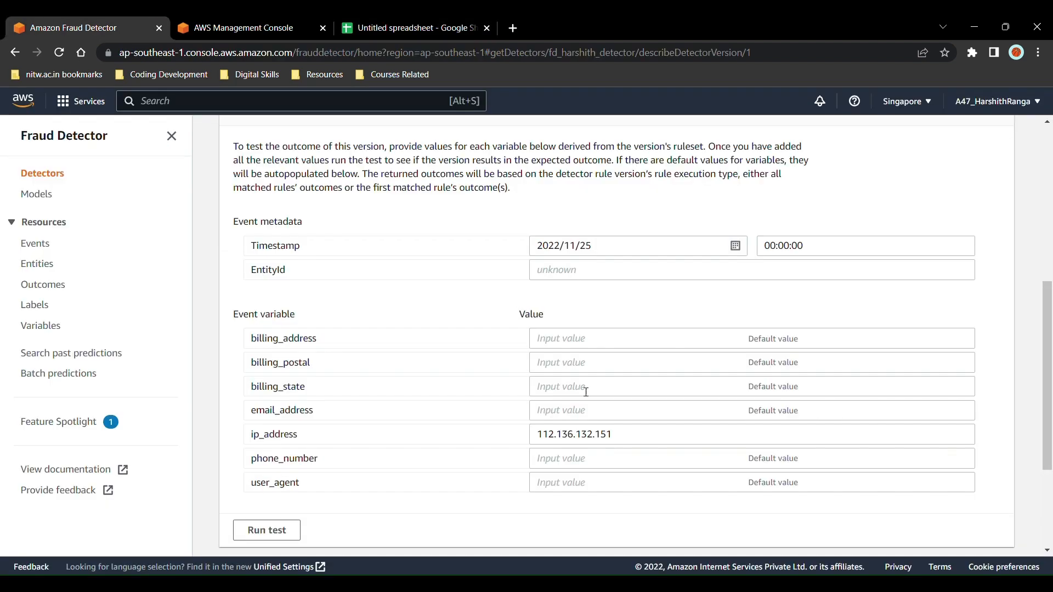
click(571, 415)
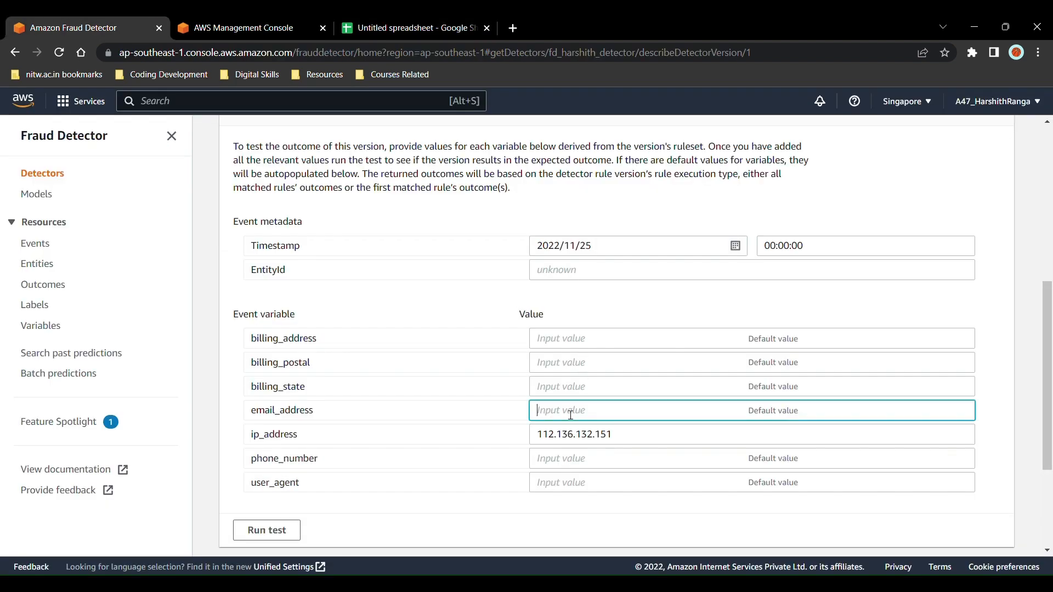
key(ctrl+v)
Set the test's billing_state to NC and fill the remaining event variables with the values from spreadsheet row 2.
click(472, 19)
click(208, 218)
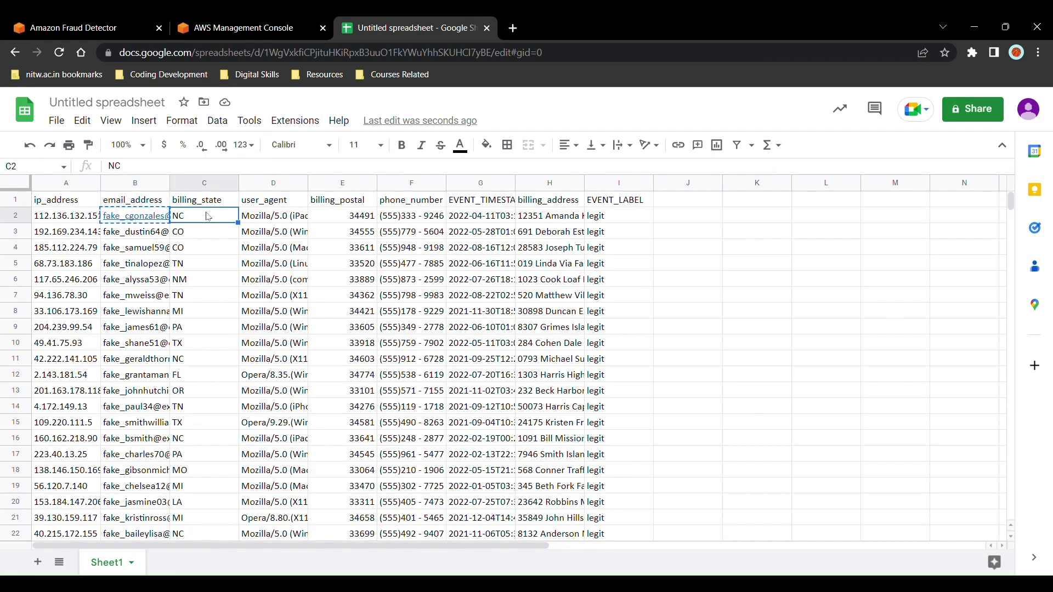
key(ctrl+c)
click(63, 23)
click(585, 392)
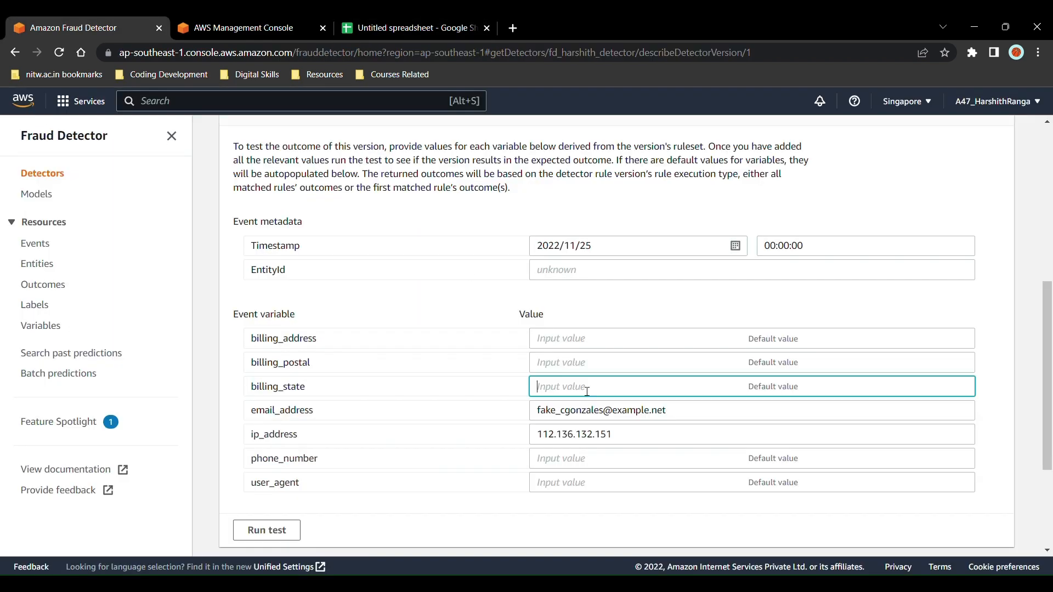
key(ctrl+v)
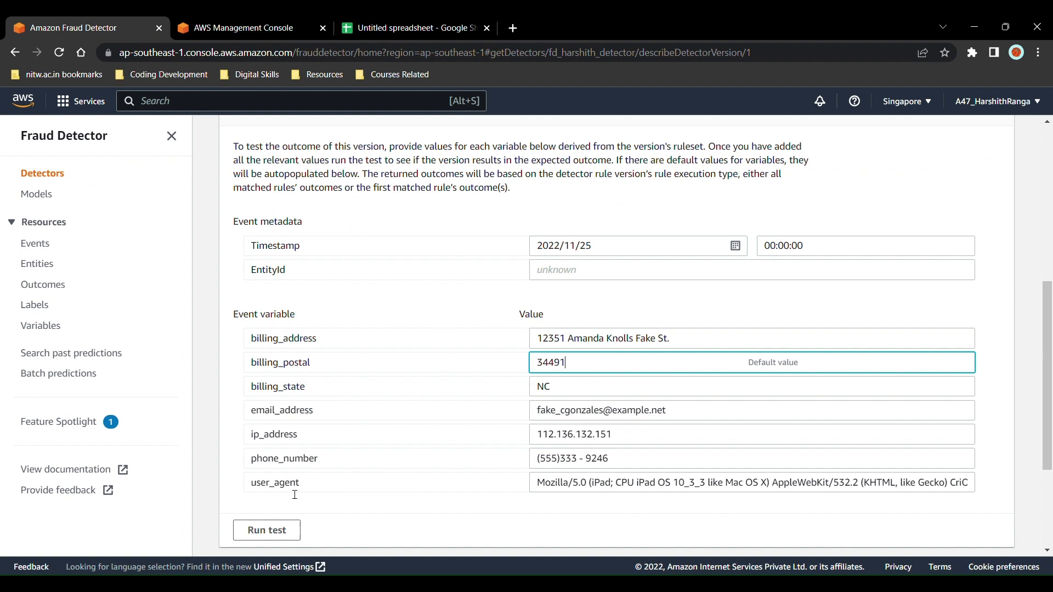
Run the detector test with the row 2 values and compare its outcome with that row's EVENT_LABEL in the spreadsheet.
click(256, 529)
scroll(456, 507, down, 3)
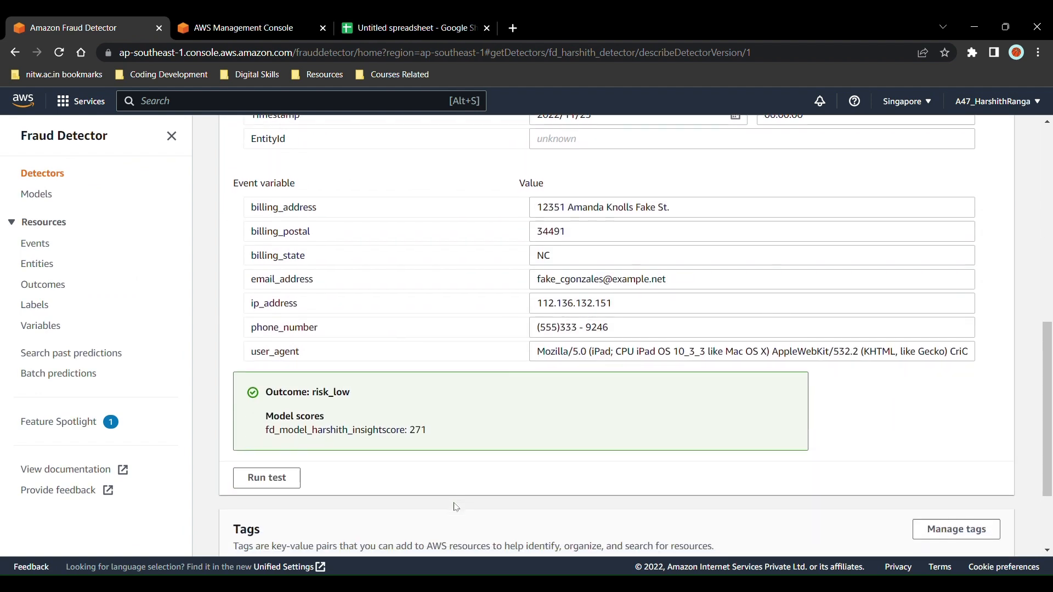
scroll(455, 507, up, 2)
click(400, 24)
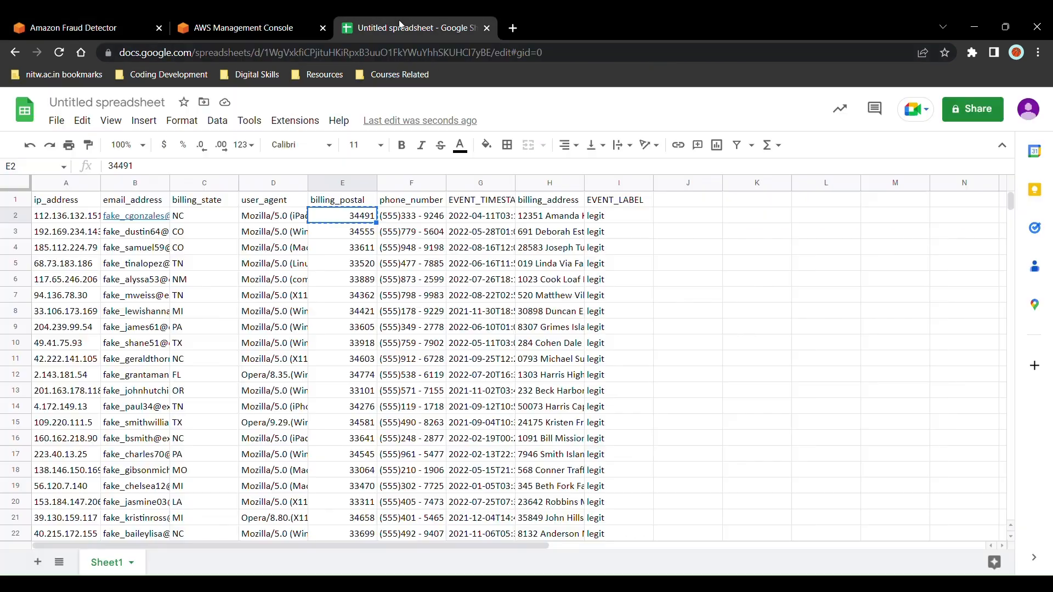
click(617, 222)
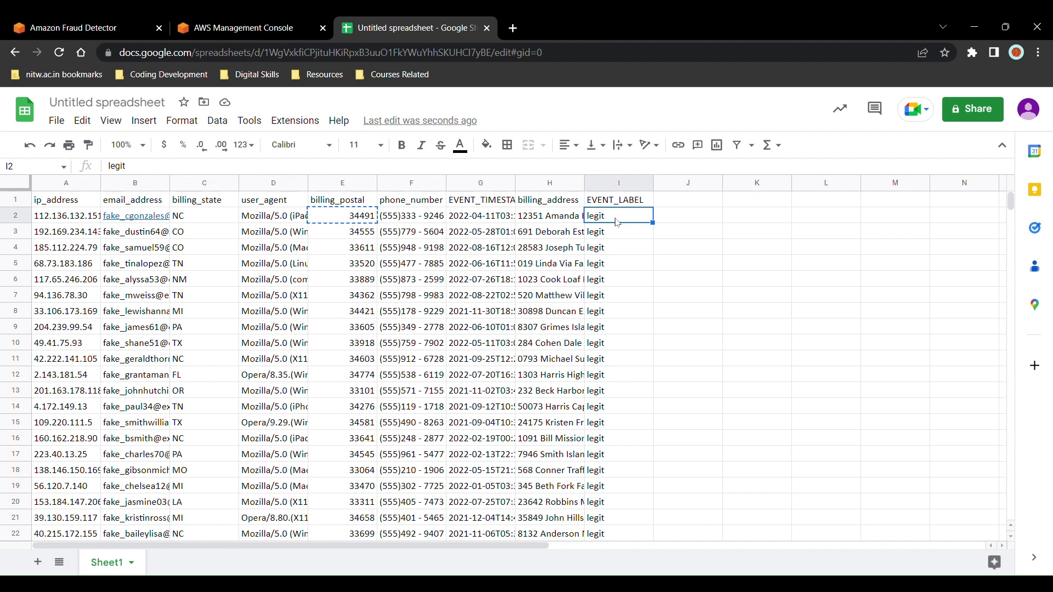
click(113, 25)
scroll(435, 412, down, 3)
scroll(434, 411, up, 5)
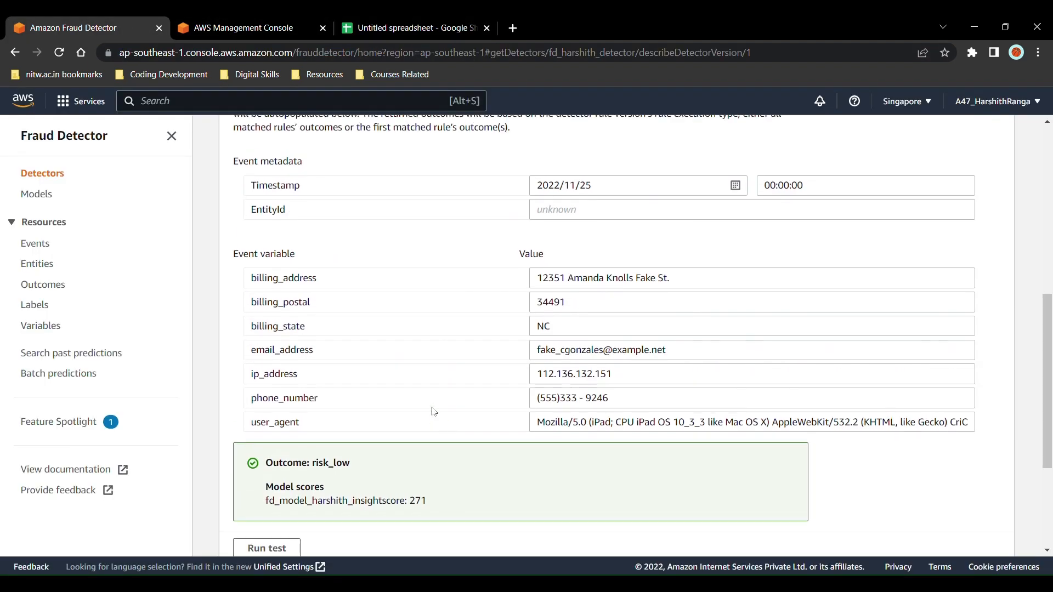
Restore the default values of the test form to clear all event variables.
scroll(444, 316, up, 1)
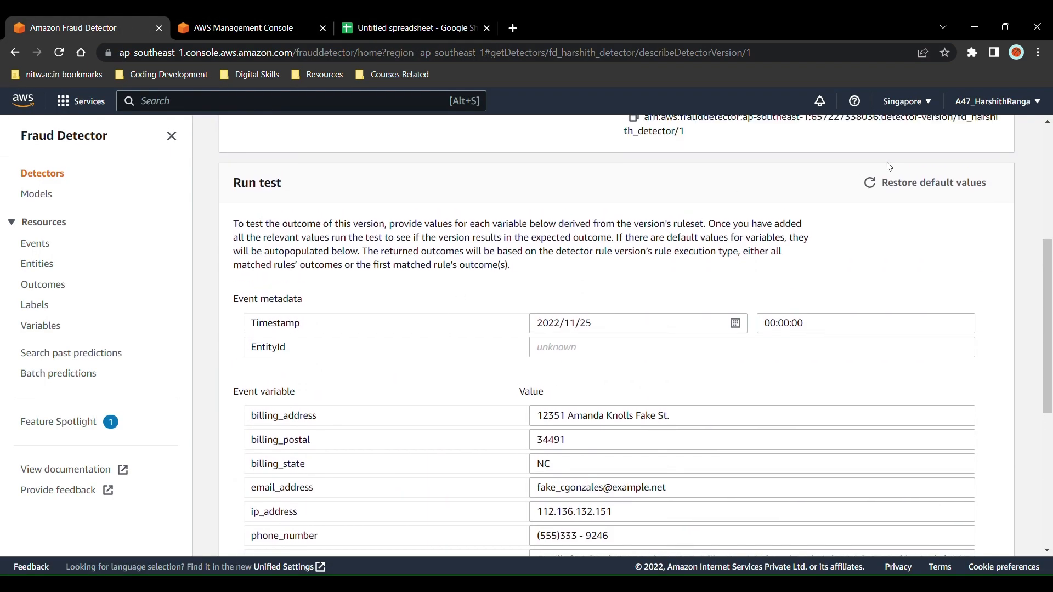
click(921, 184)
scroll(557, 311, down, 2)
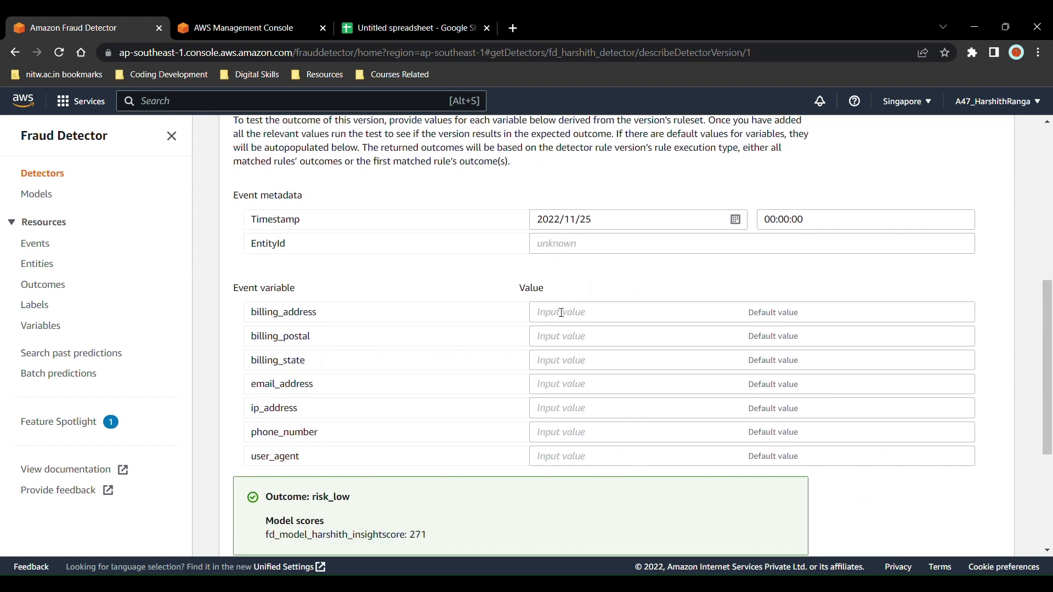
scroll(493, 348, down, 1)
Switch to the spreadsheet and find a record labelled fraud, selecting the EVENT_LABEL cell in row 44.
click(406, 22)
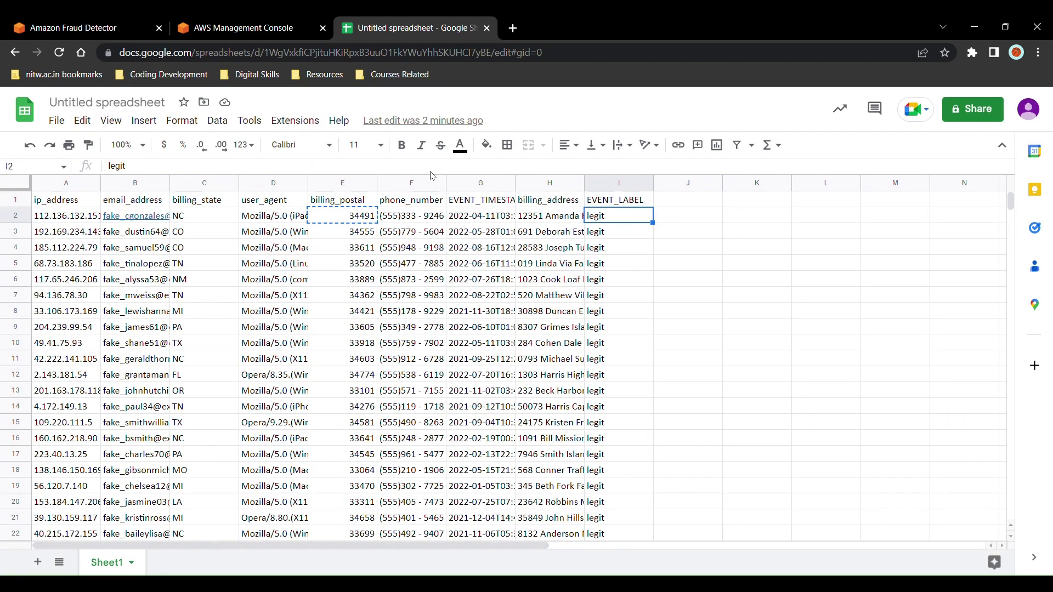
scroll(567, 394, down, 3)
scroll(564, 378, down, 9)
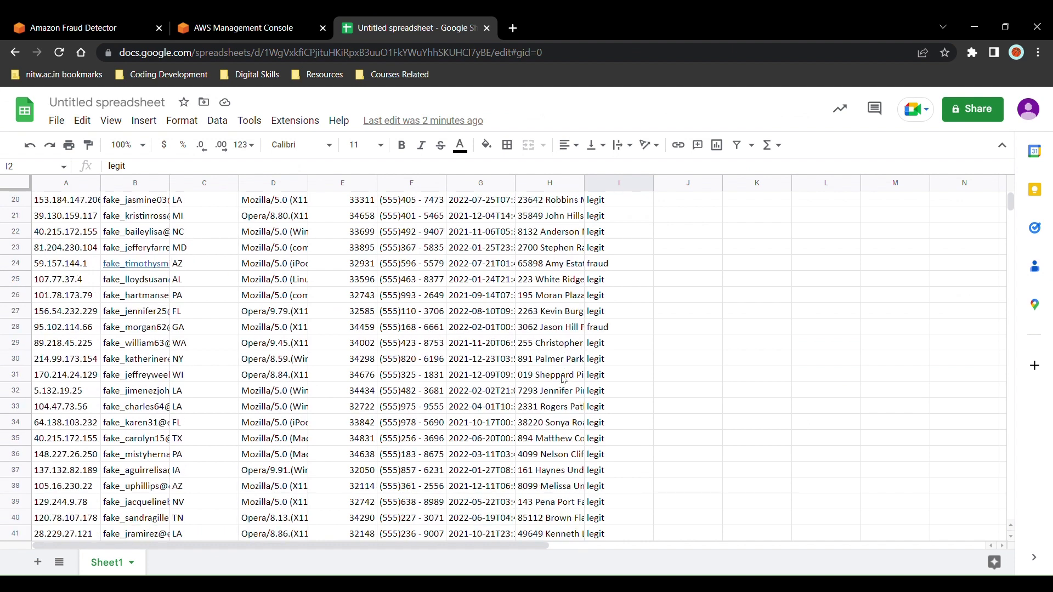
click(601, 327)
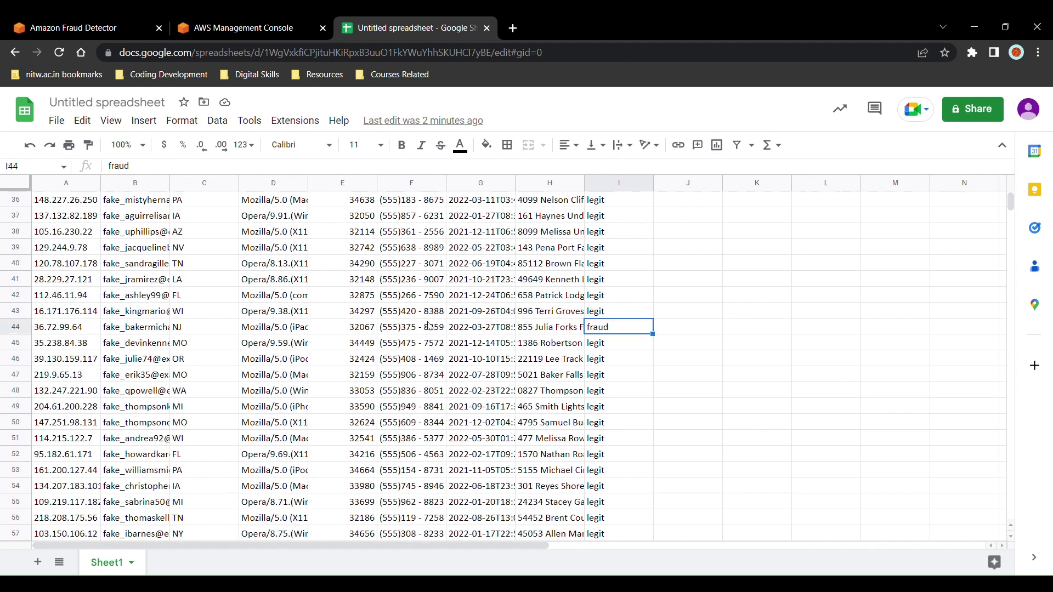
Copy the fraud record's IP address 36.72.99.64 from row 44 into the detector test's ip_address variable.
click(83, 329)
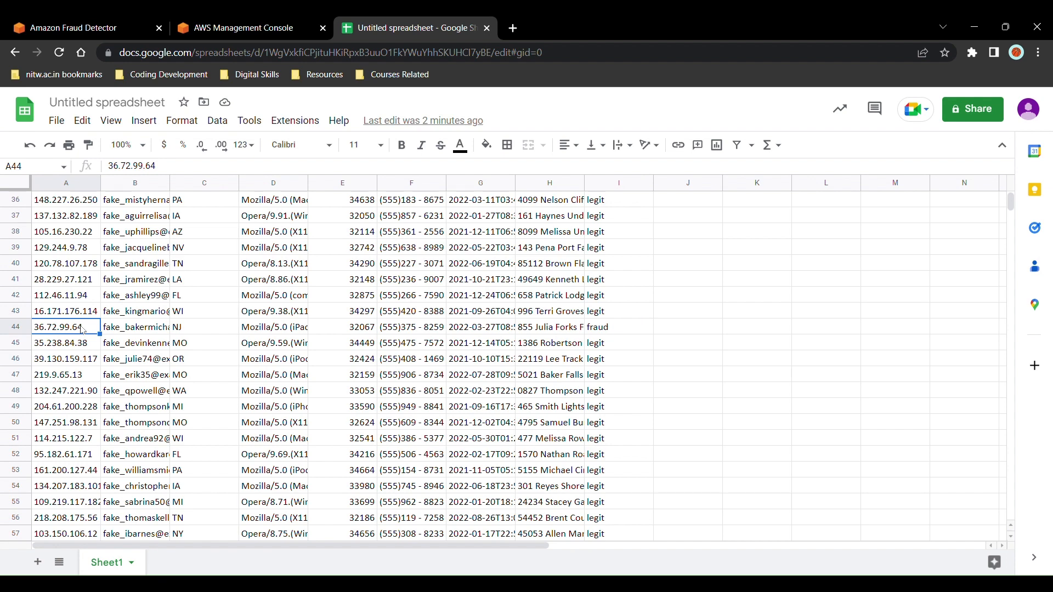
click(105, 22)
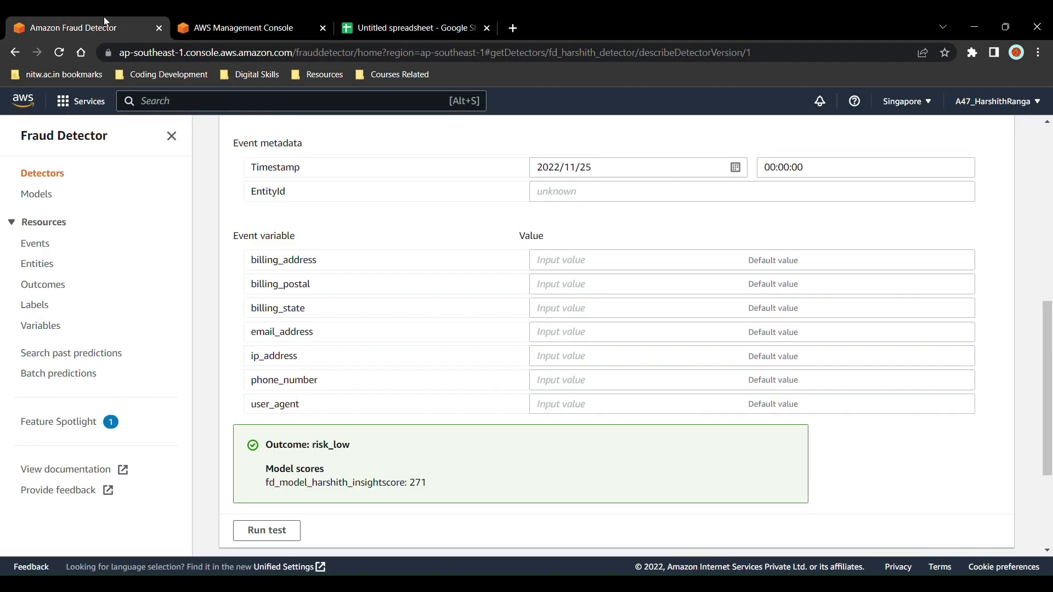
click(580, 363)
text(36.72.99.64)
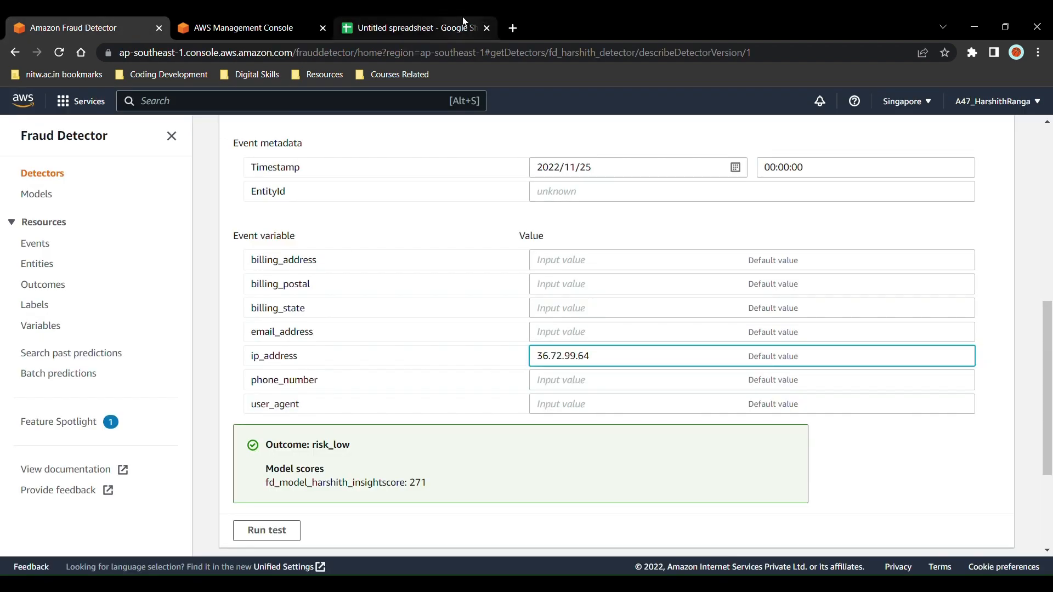
Copy the fraud record's e-mail address from spreadsheet row 44 into the detector test's email_address variable.
click(409, 27)
click(137, 327)
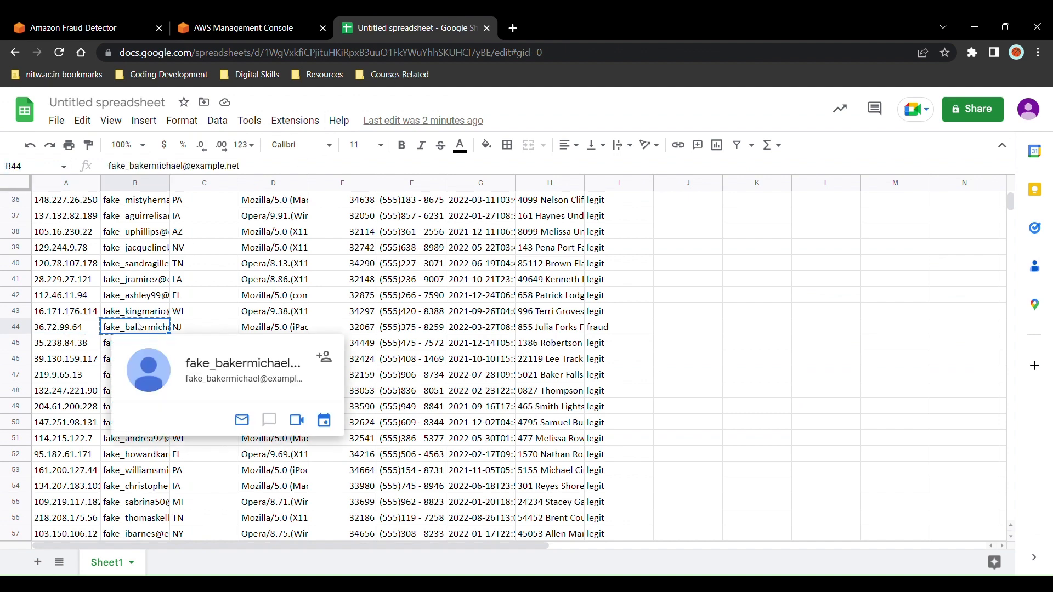
click(77, 28)
click(579, 340)
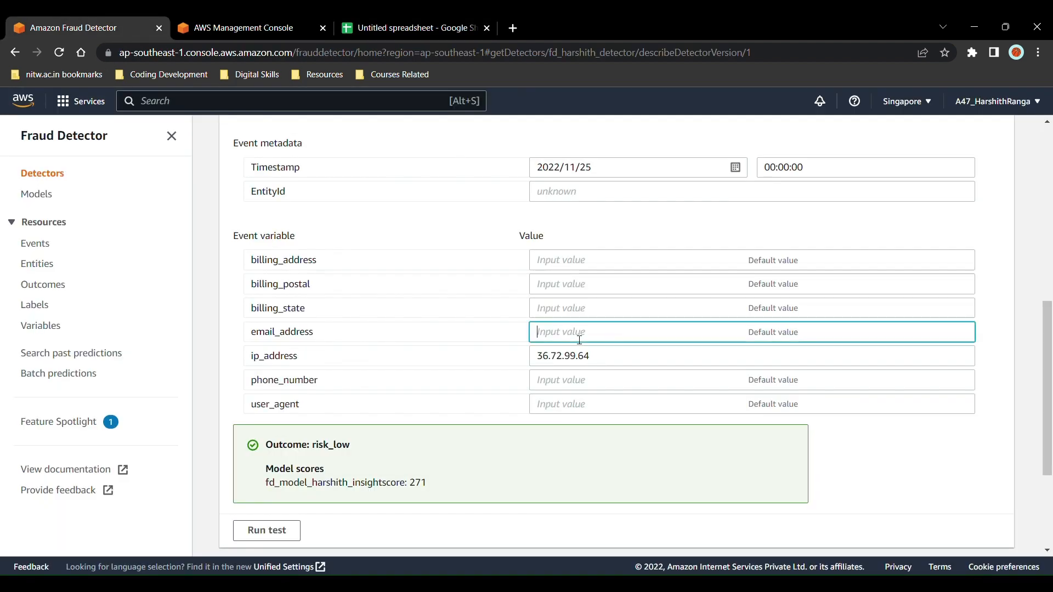
key(ctrl+v)
Copy the billing state NJ from spreadsheet row 44 into the detector test's billing_state variable.
click(378, 28)
click(188, 327)
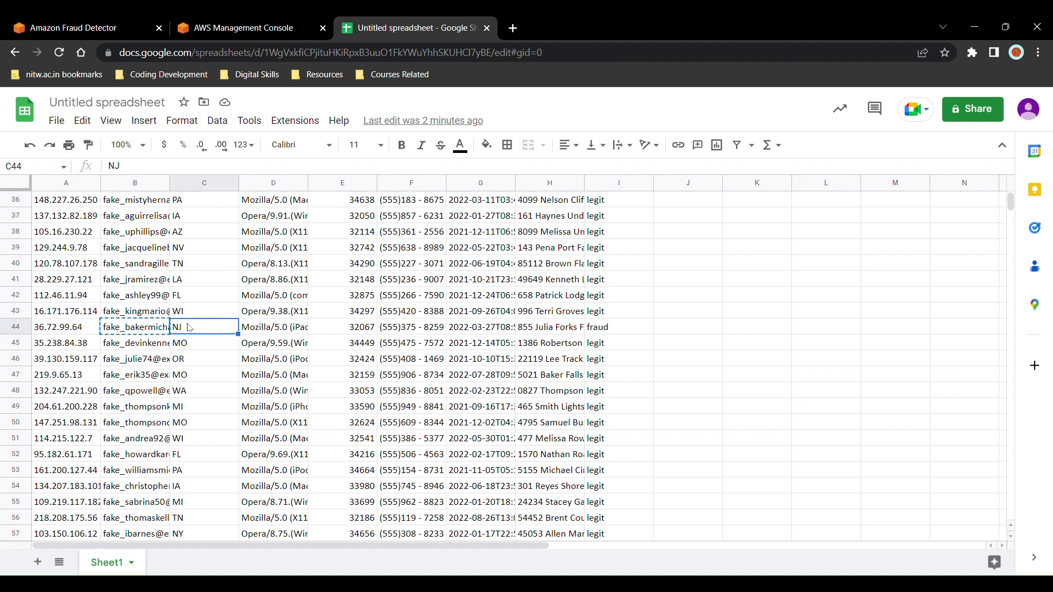
key(ctrl+c)
click(77, 27)
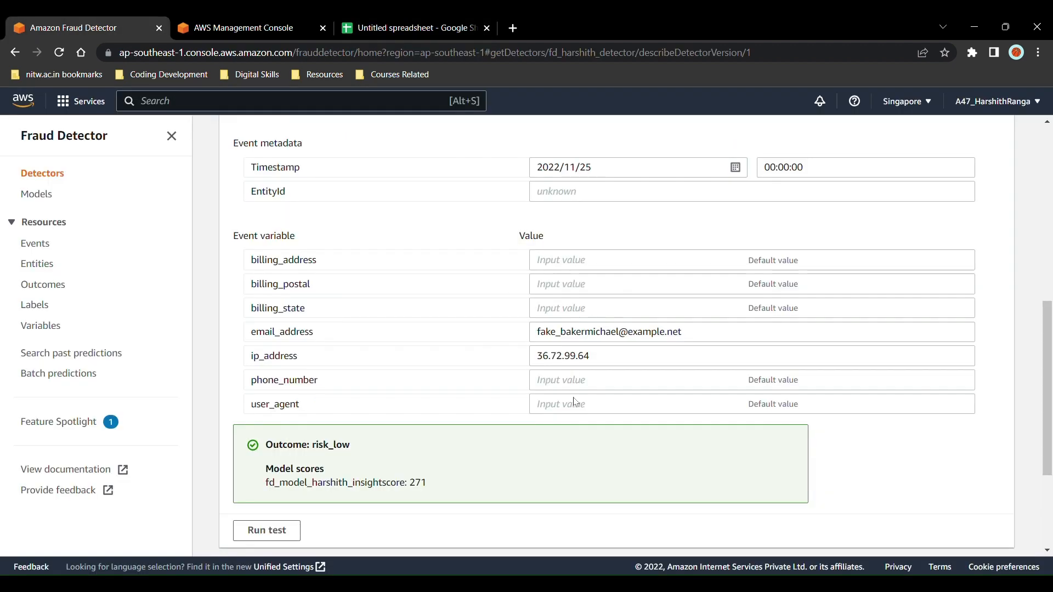
click(577, 312)
key(ctrl+v)
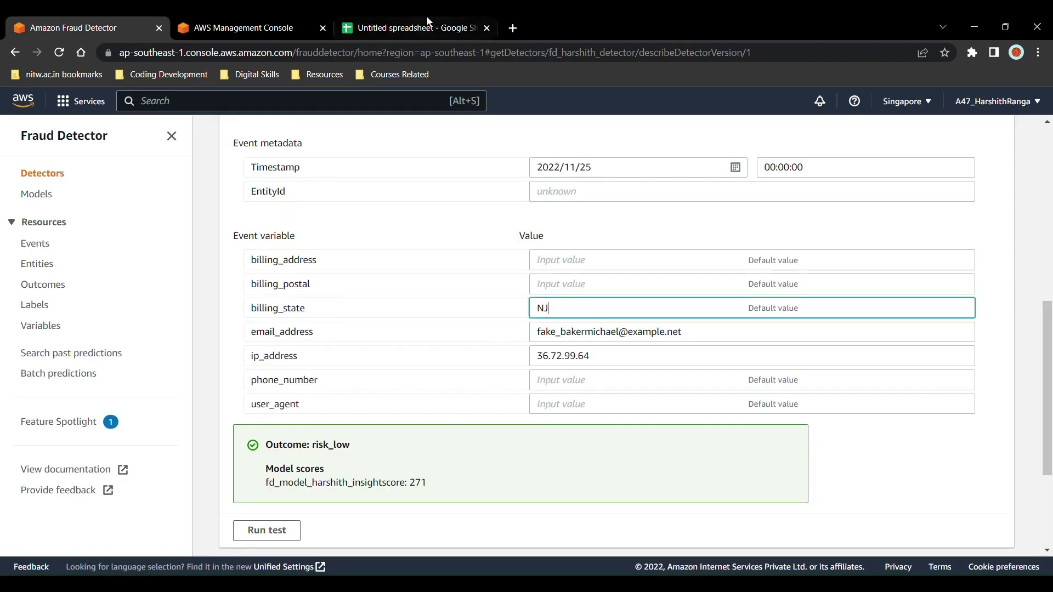
Copy the Mozilla/5.0 iPad user agent string from spreadsheet row 44 into the detector test's user_agent variable.
click(409, 28)
click(289, 328)
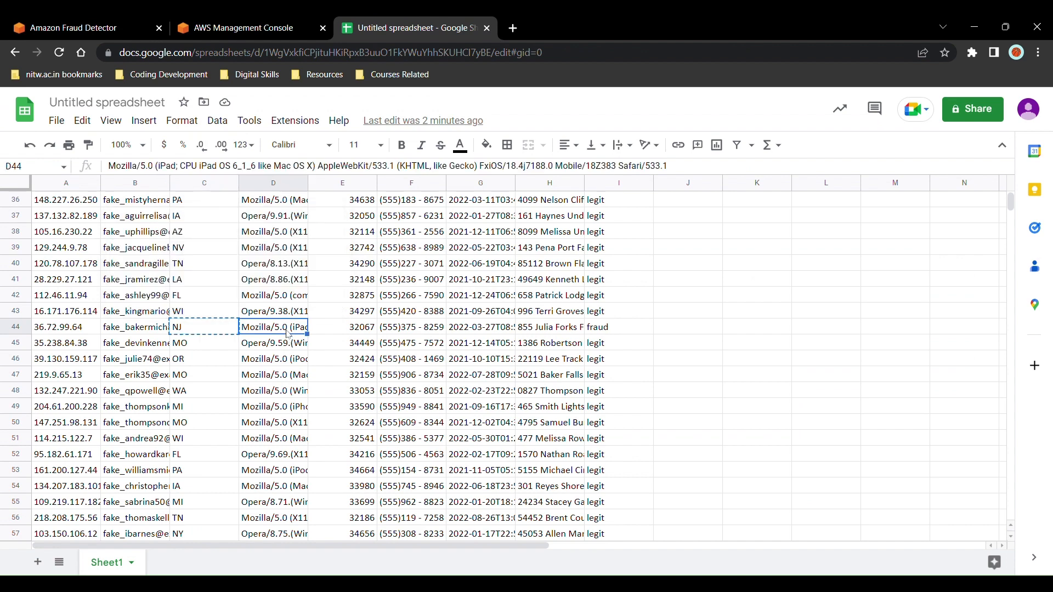
key(ctrl+c)
key(ctrl+1)
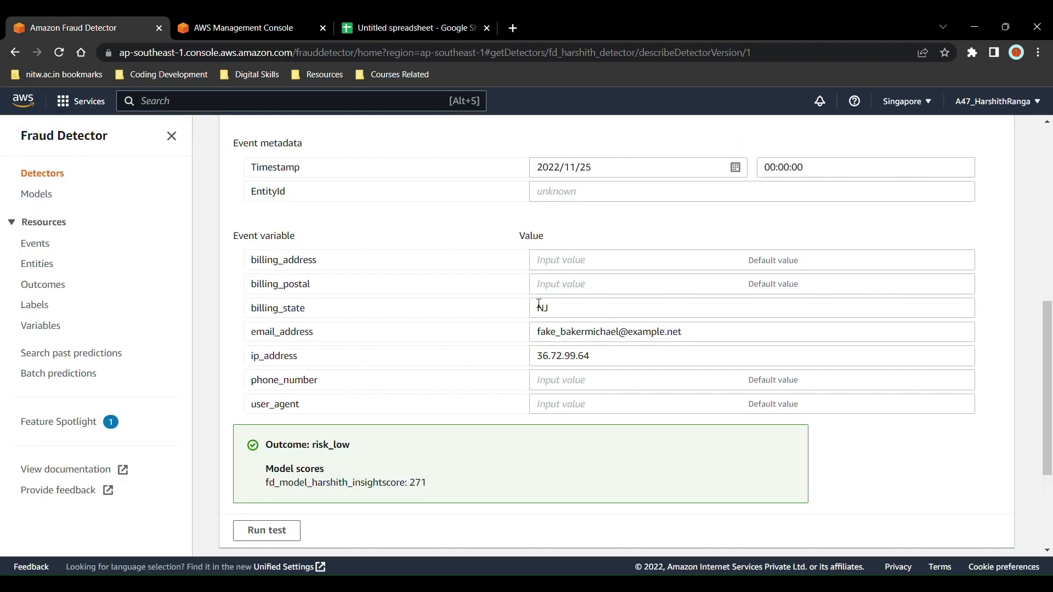
click(583, 404)
key(ctrl+v)
Copy the fraud record's phone number from spreadsheet row 44 into the detector test's phone_number variable.
click(436, 20)
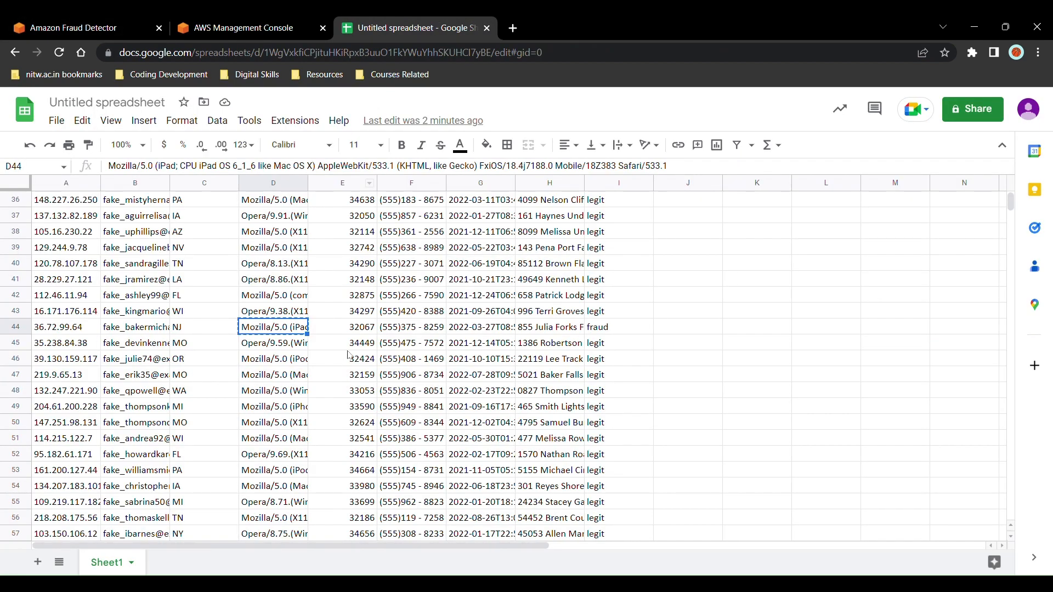
click(412, 329)
key(ctrl+c)
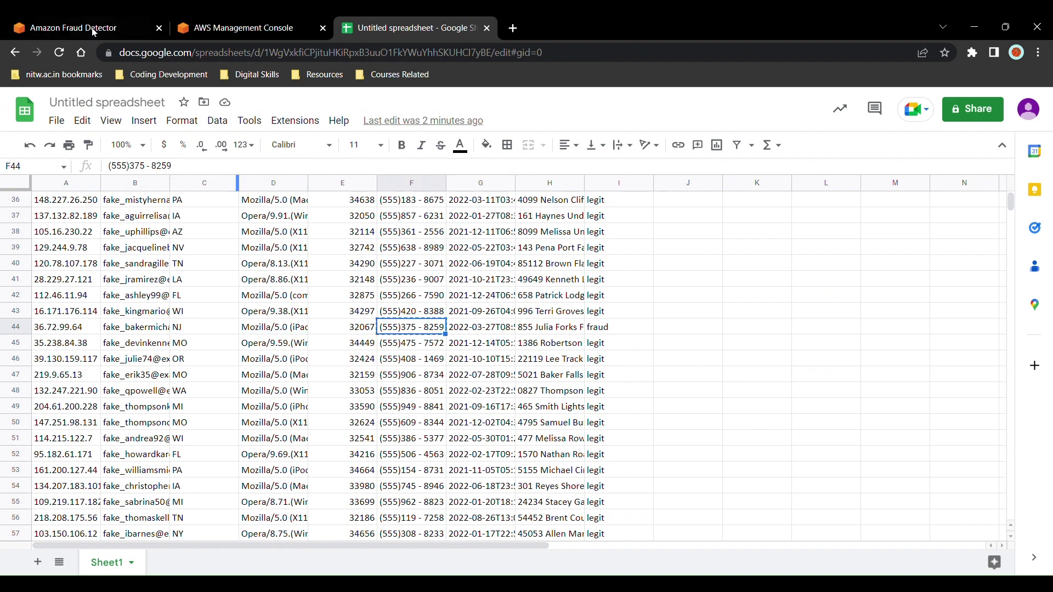
key(ctrl+1)
click(589, 384)
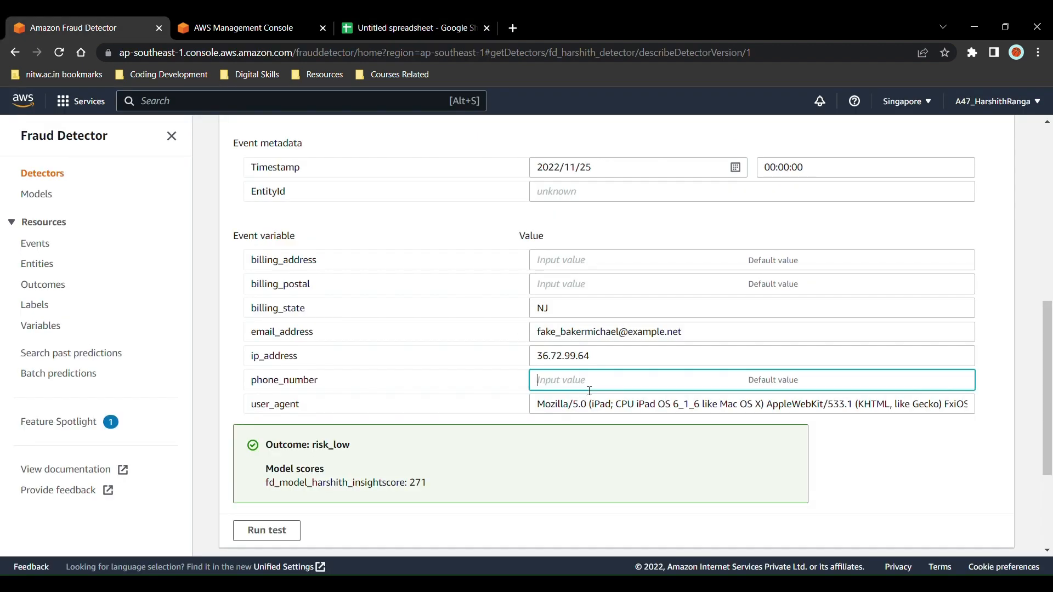
key(ctrl+v)
Copy the fraud record's street address from spreadsheet row 44 into the detector test's billing_address variable.
click(377, 27)
click(500, 332)
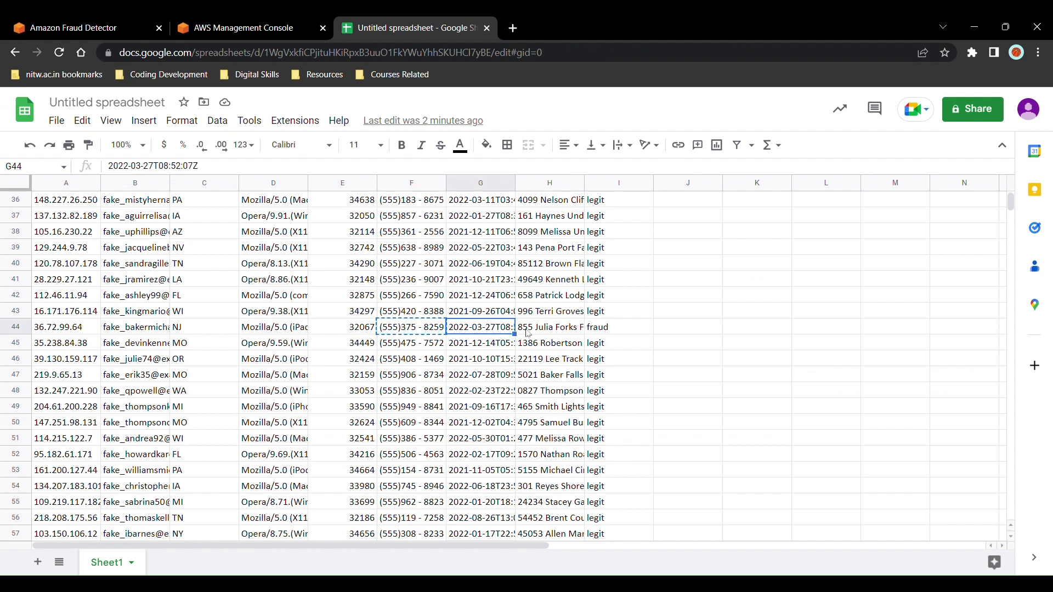
click(544, 333)
key(ctrl+c)
key(ctrl+1)
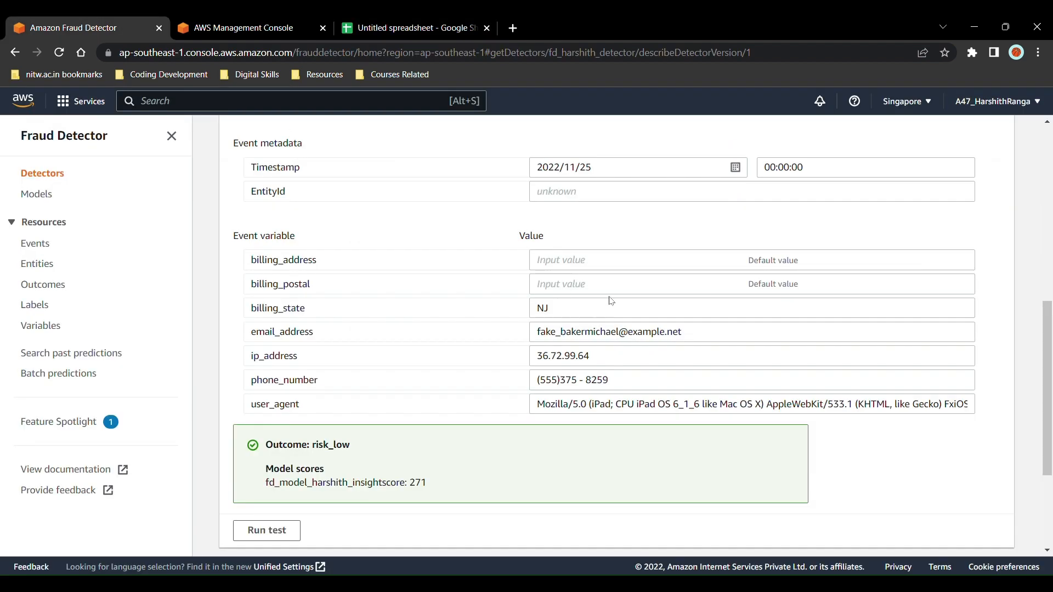
click(601, 265)
key(ctrl+v)
Copy the fraud record's postal code from spreadsheet row 44 into the detector test's billing_postal variable.
key(ctrl+3)
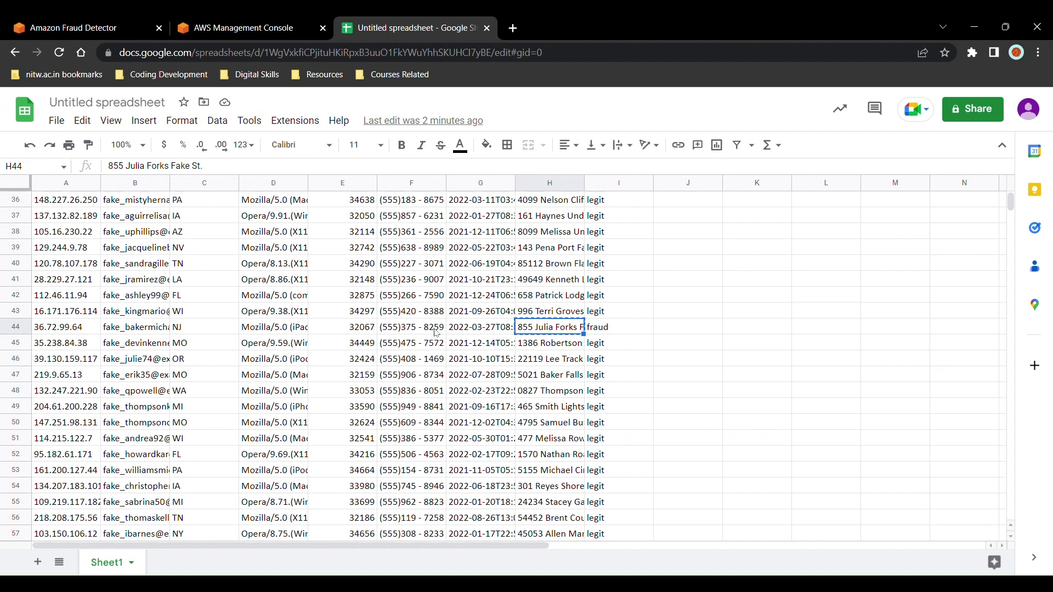
click(366, 329)
key(ctrl+c)
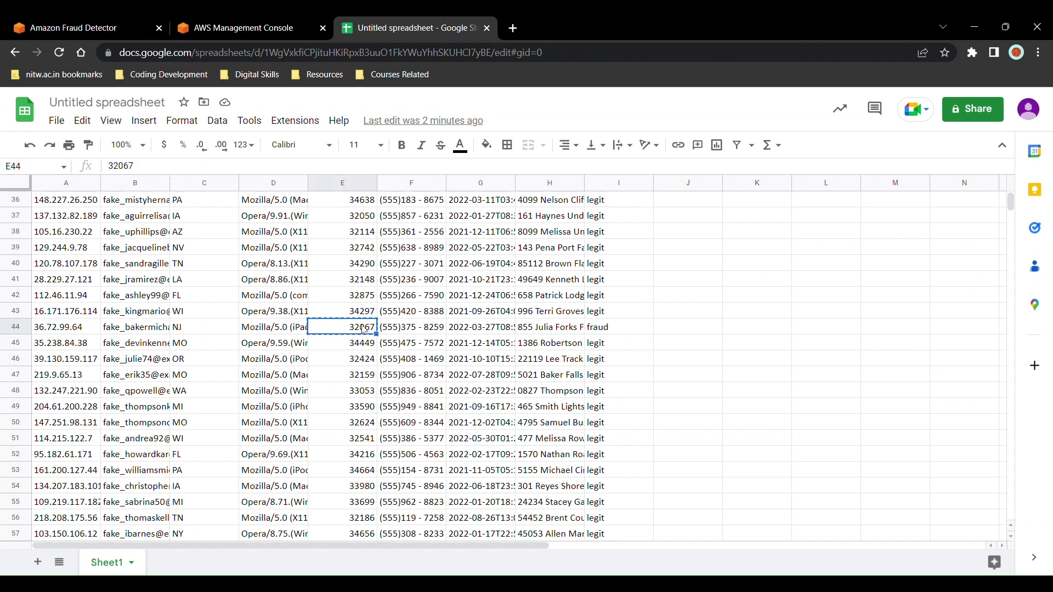
key(ctrl+1)
click(576, 292)
key(ctrl+v)
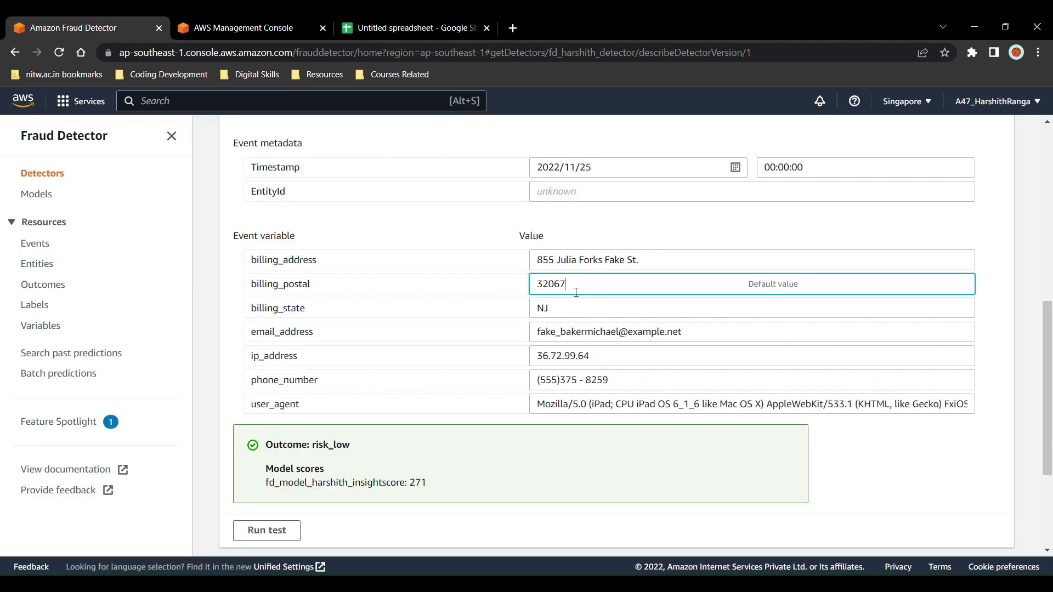
click(401, 370)
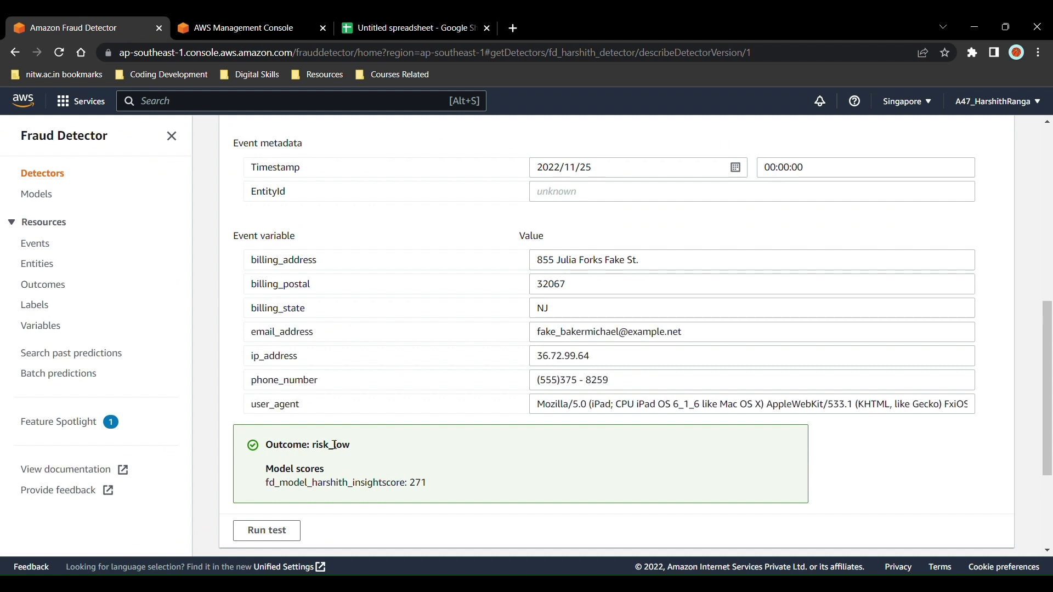
Run the detector test with the fraud record's values and check its outcome and model score.
click(269, 532)
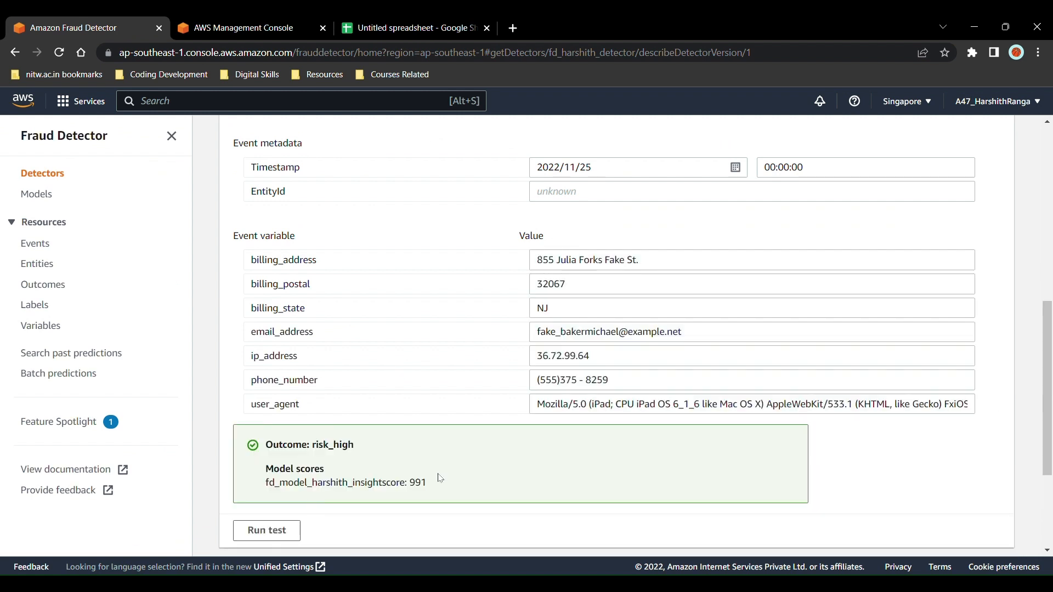
scroll(440, 478, down, 3)
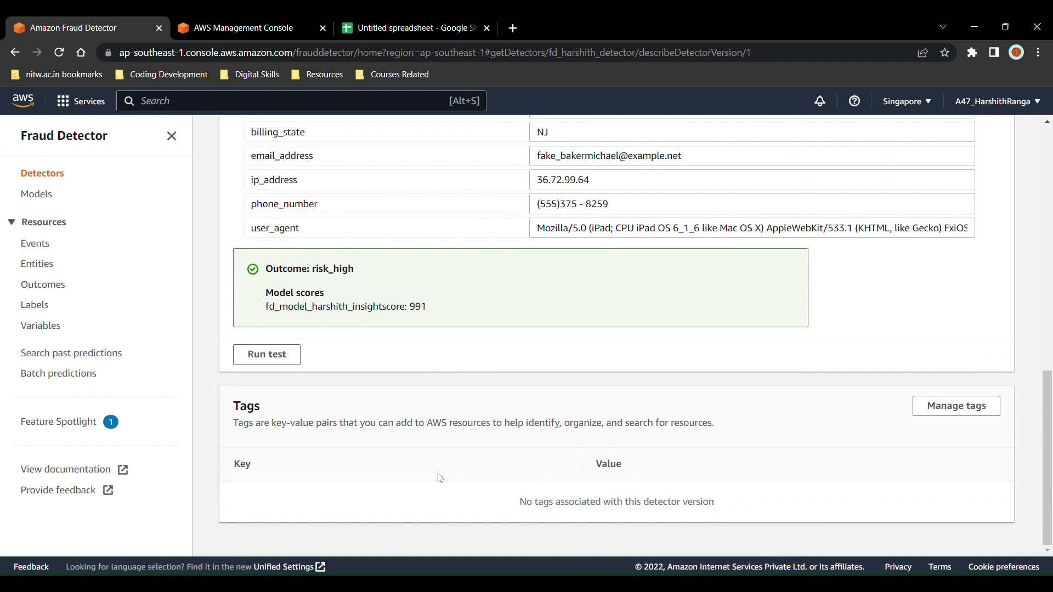
scroll(440, 478, up, 10)
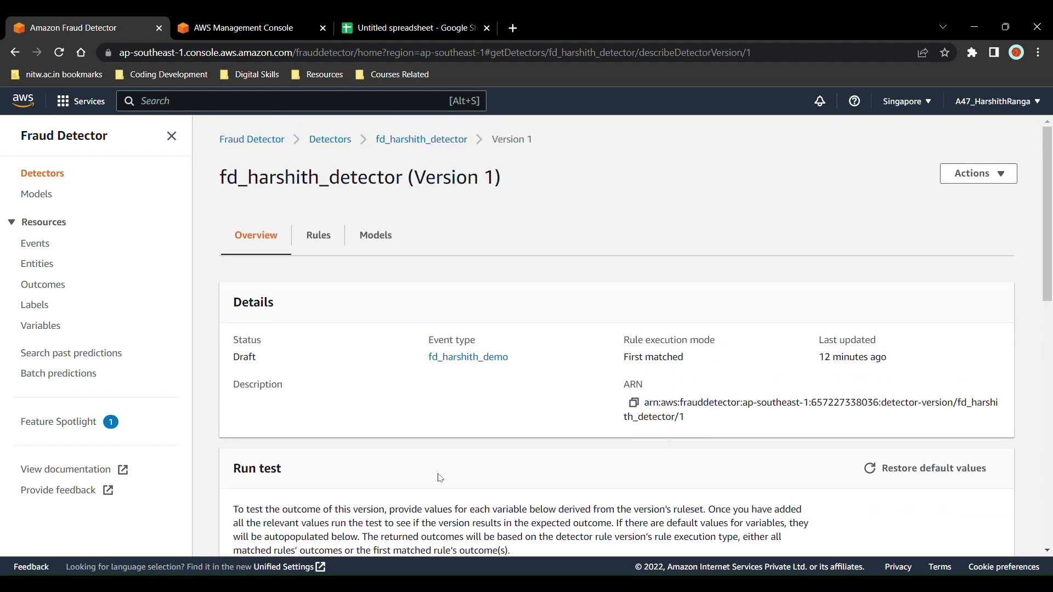
Look through the Detectors, Models, Events, Entities and Outcomes pages of Fraud Detector and view the form for a new outcome.
click(330, 140)
scroll(430, 346, down, 1)
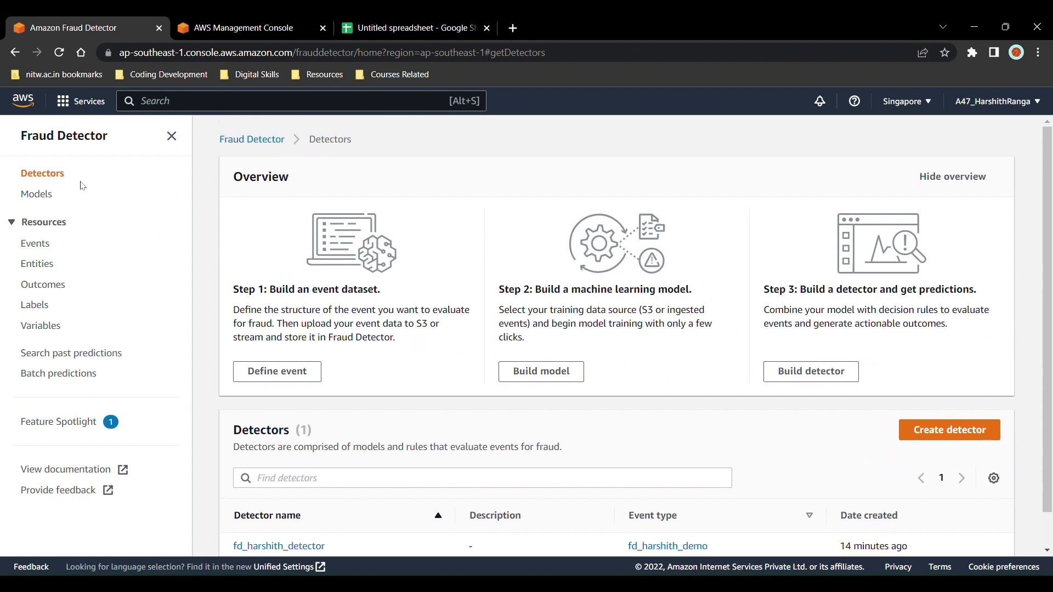
click(37, 195)
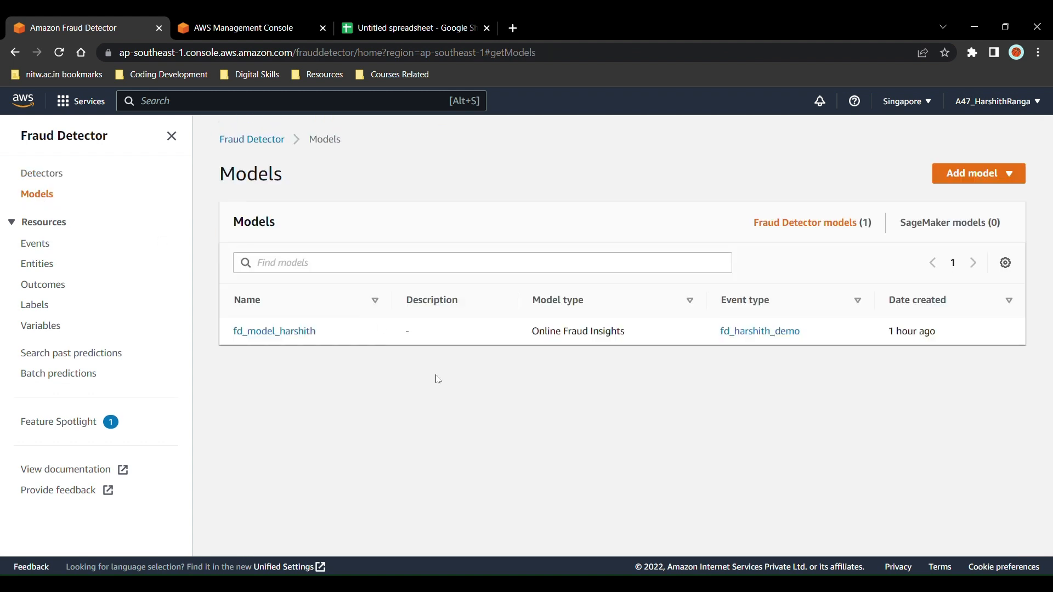
click(43, 247)
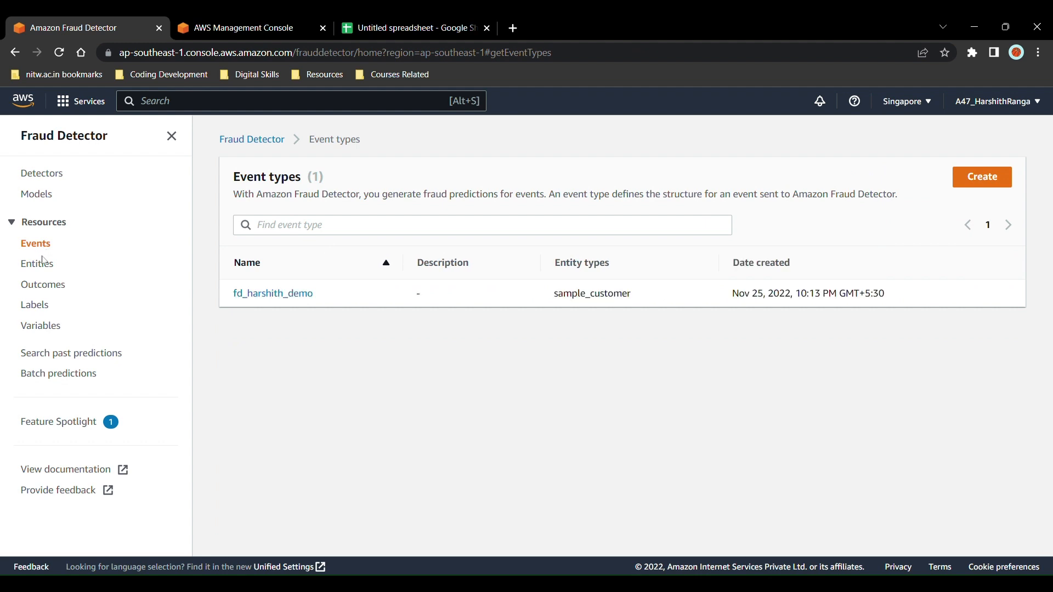
click(49, 266)
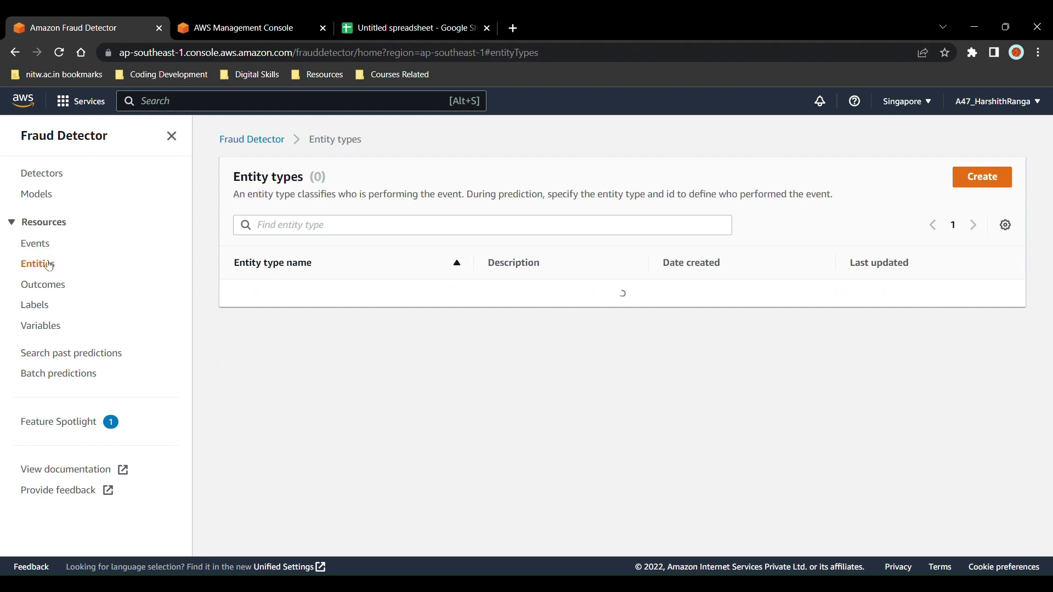
click(55, 286)
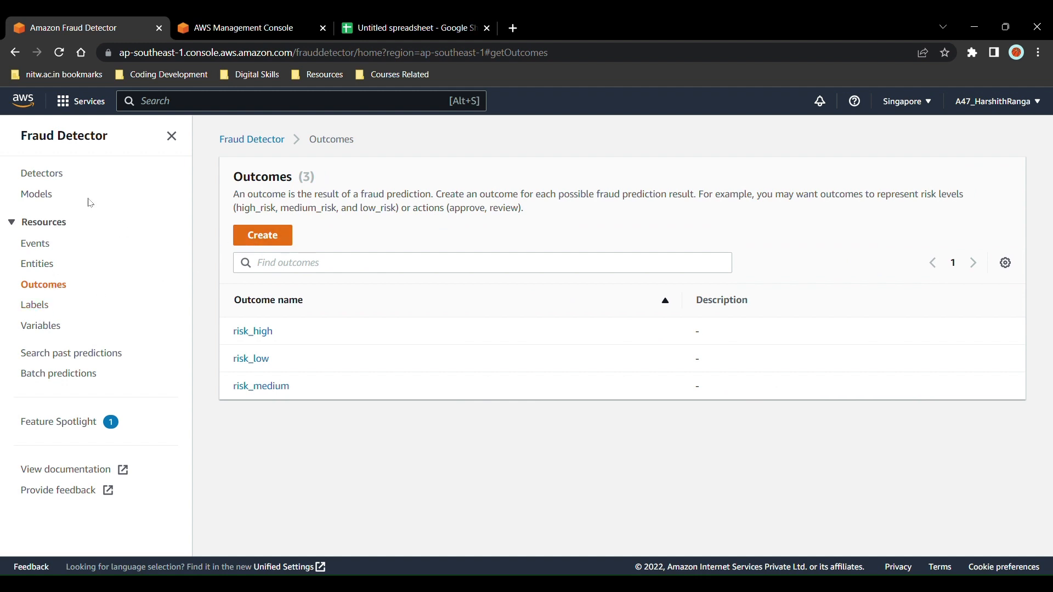
click(53, 175)
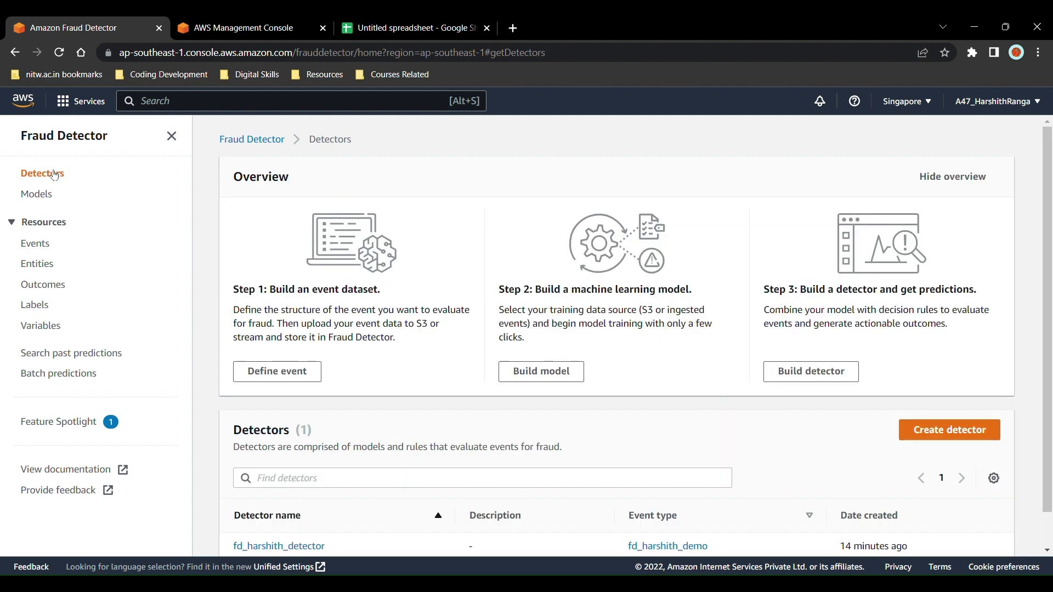
click(47, 284)
click(280, 241)
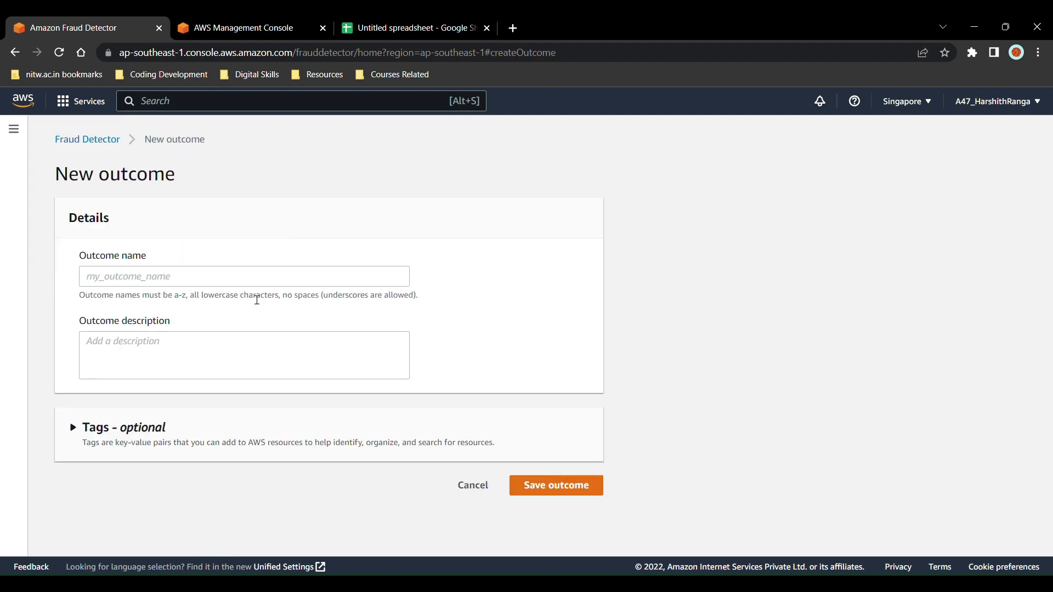
Return to the Amazon Fraud Detector landing page and open its pricing details.
click(115, 140)
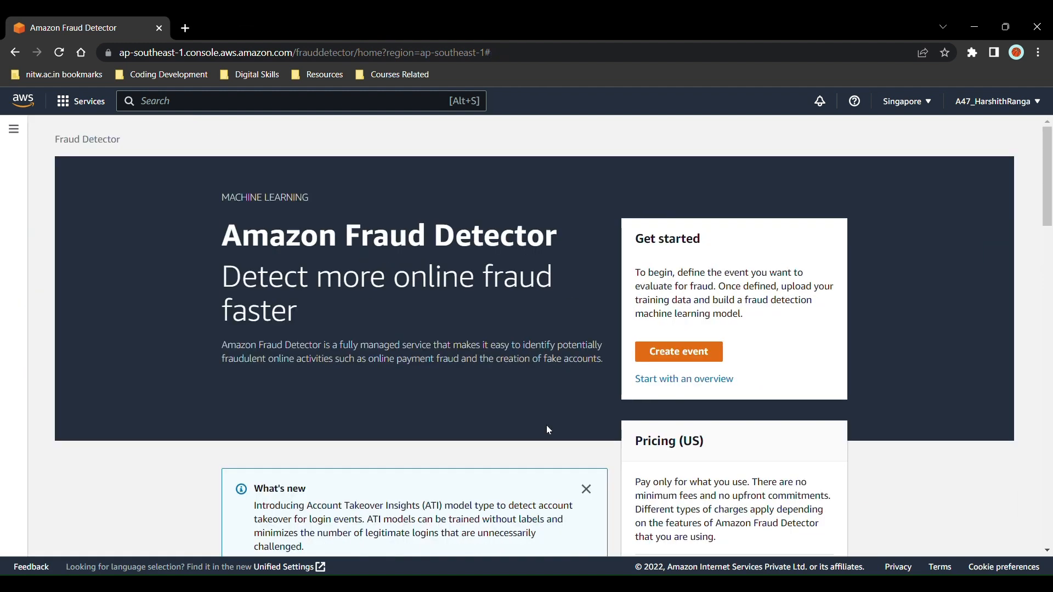
scroll(548, 430, down, 3)
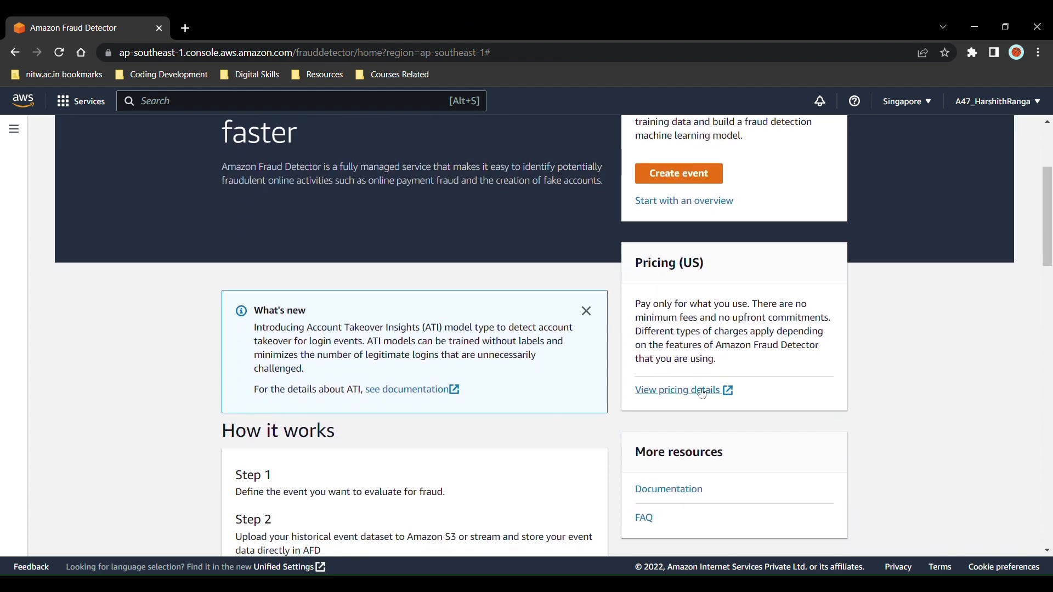
click(703, 392)
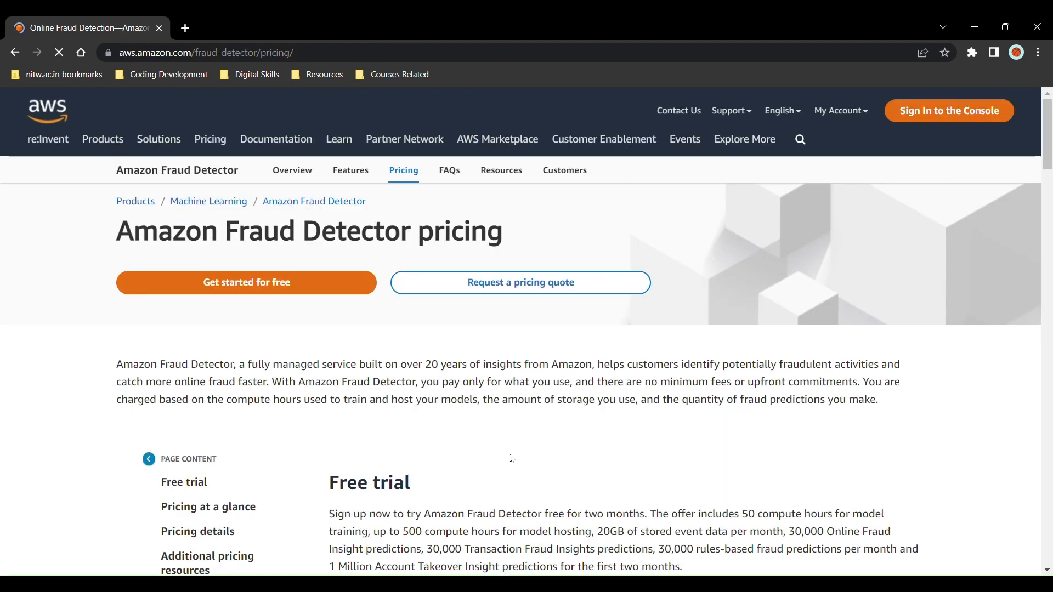
Examine the Amazon Fraud Detector pricing page, covering the free trial, pricing at a glance and pricing details.
scroll(512, 458, down, 4)
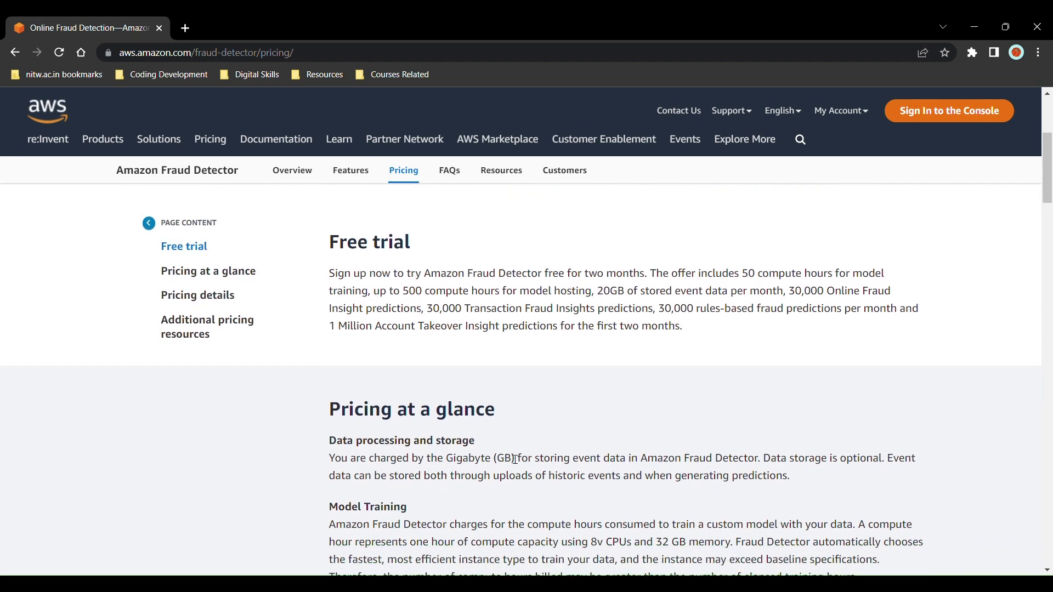
scroll(515, 458, down, 2)
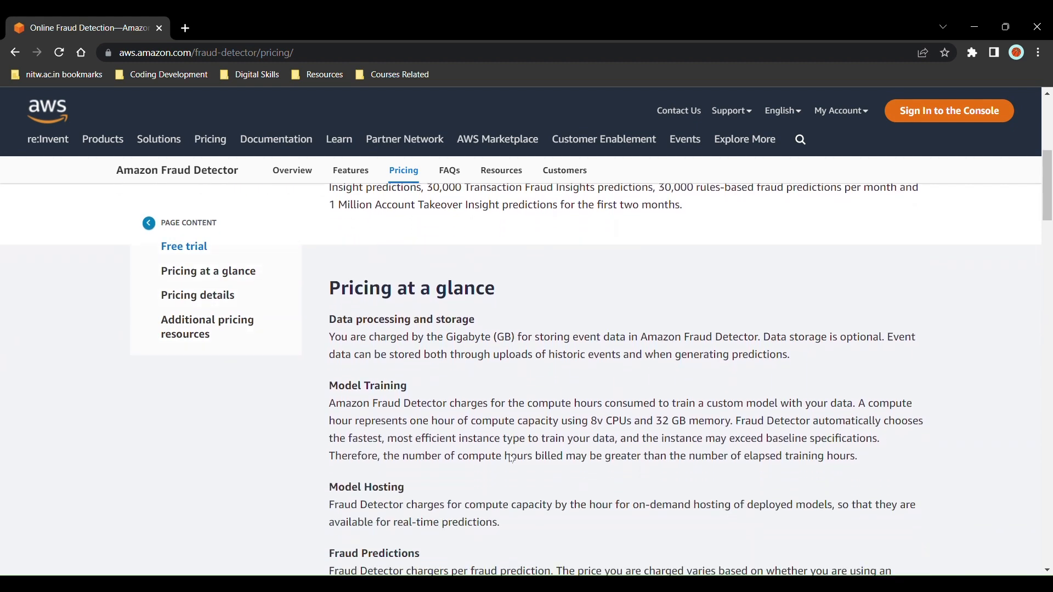
scroll(511, 458, down, 7)
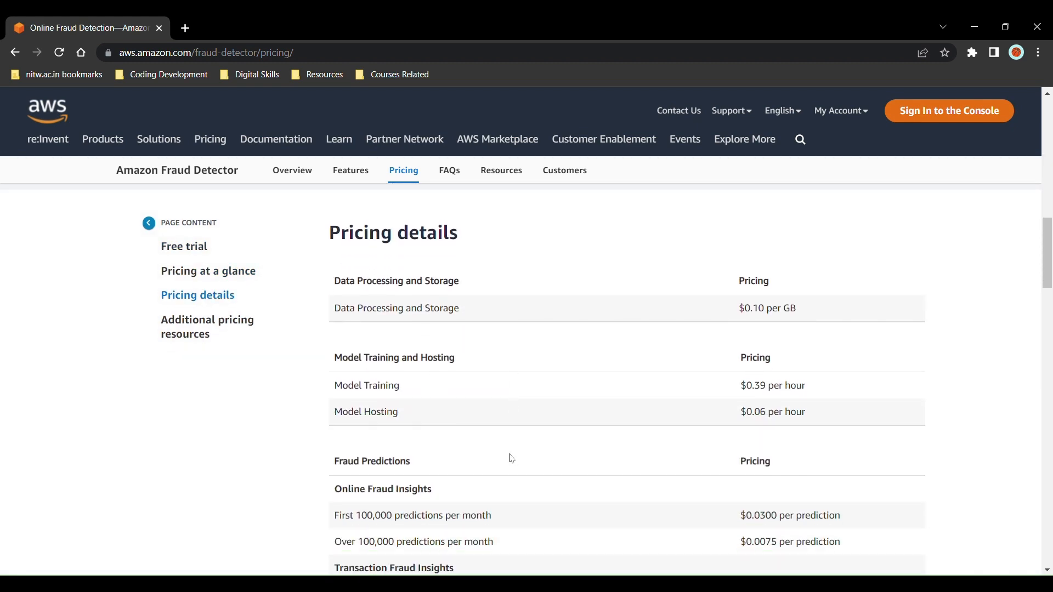
scroll(511, 458, down, 10)
scroll(511, 458, up, 5)
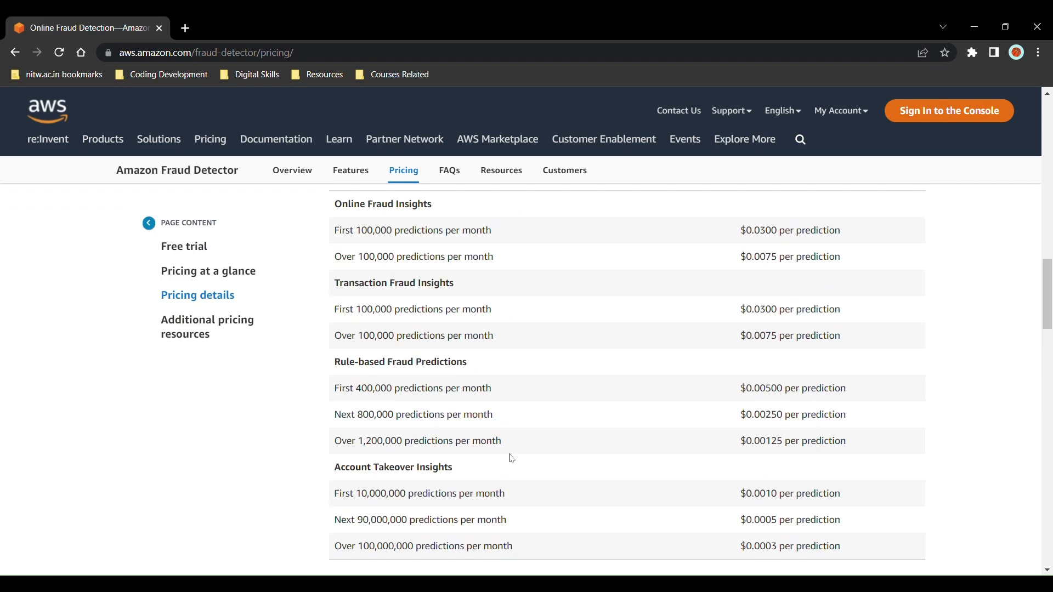
scroll(512, 458, up, 15)
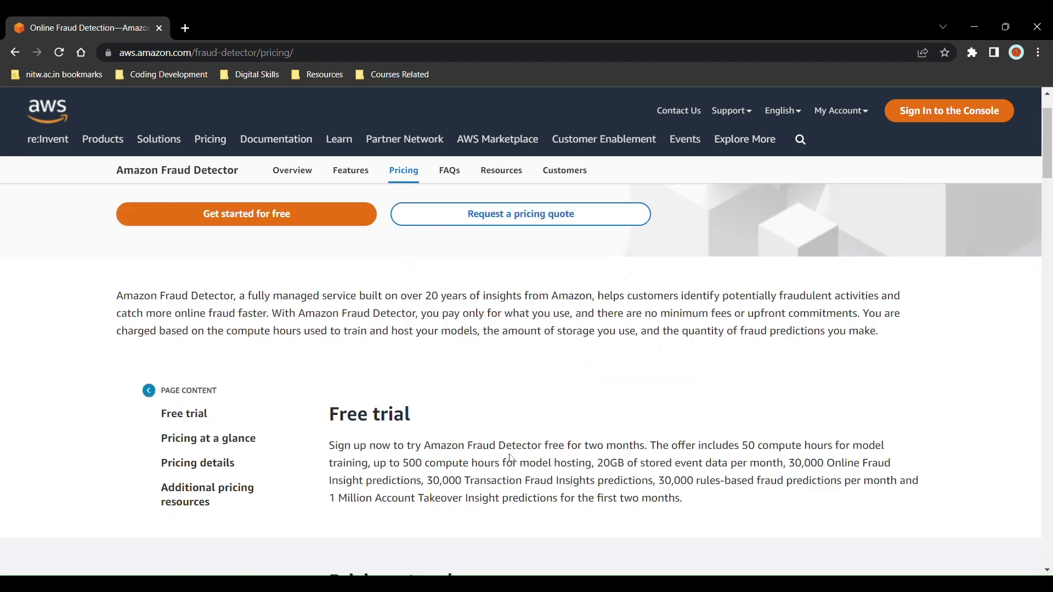
scroll(511, 459, down, 1)
scroll(512, 459, up, 2)
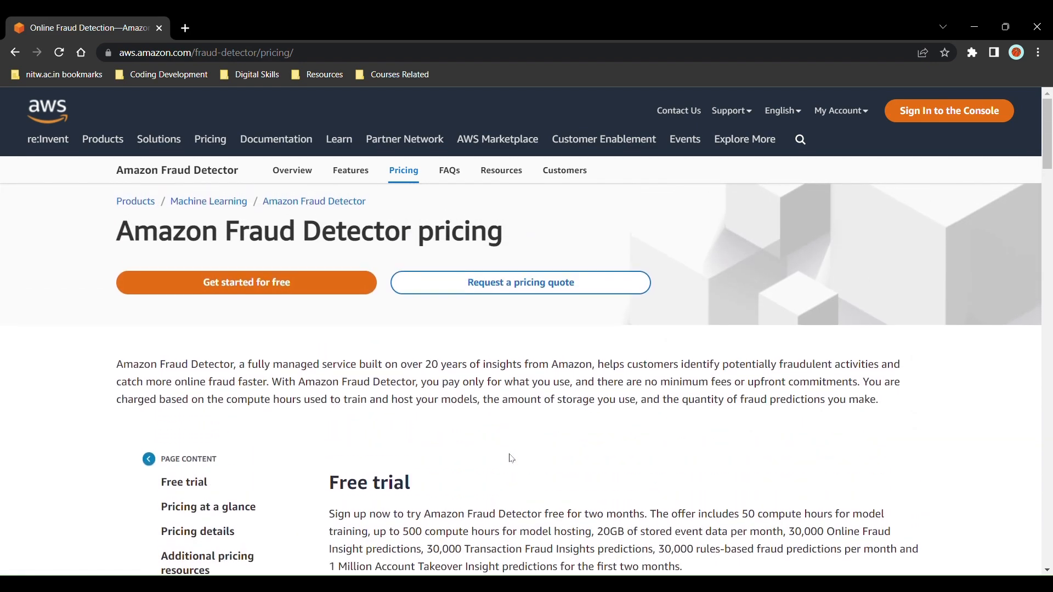
Open the bookmarked AWS Management Console in a new browser tab.
click(186, 28)
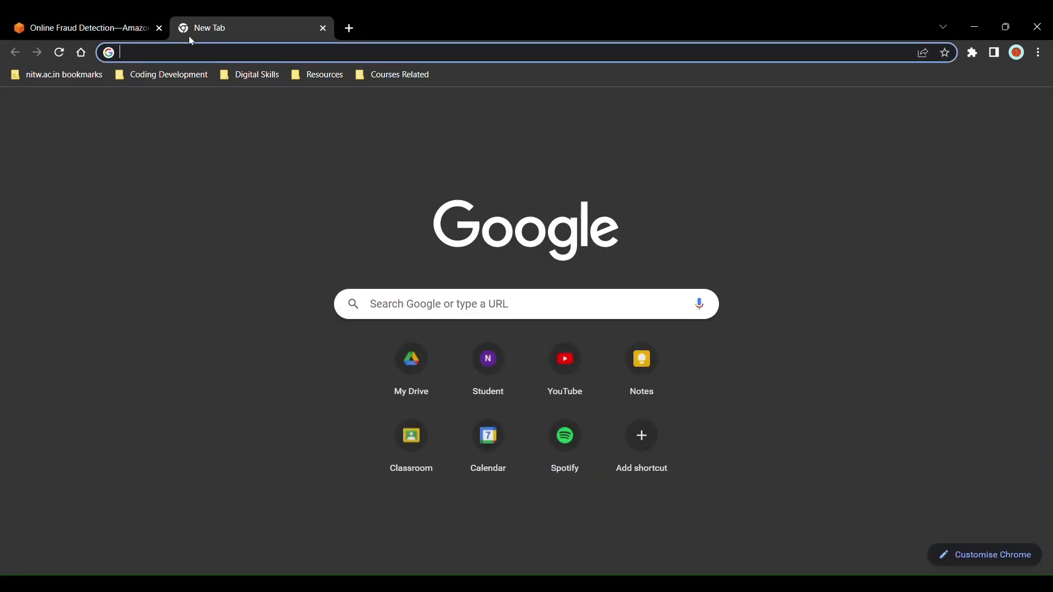
click(387, 81)
click(384, 129)
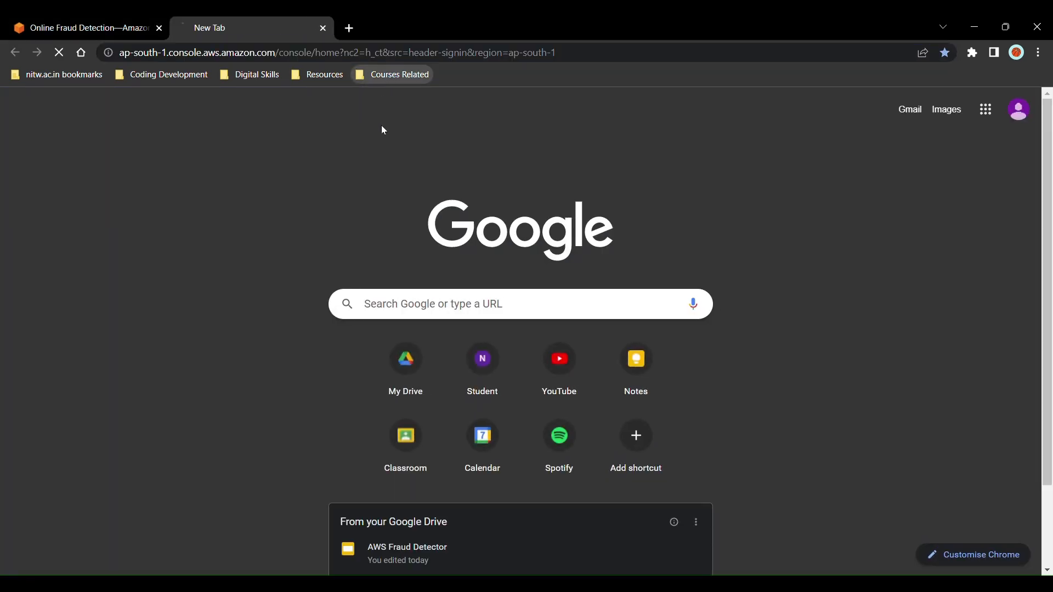